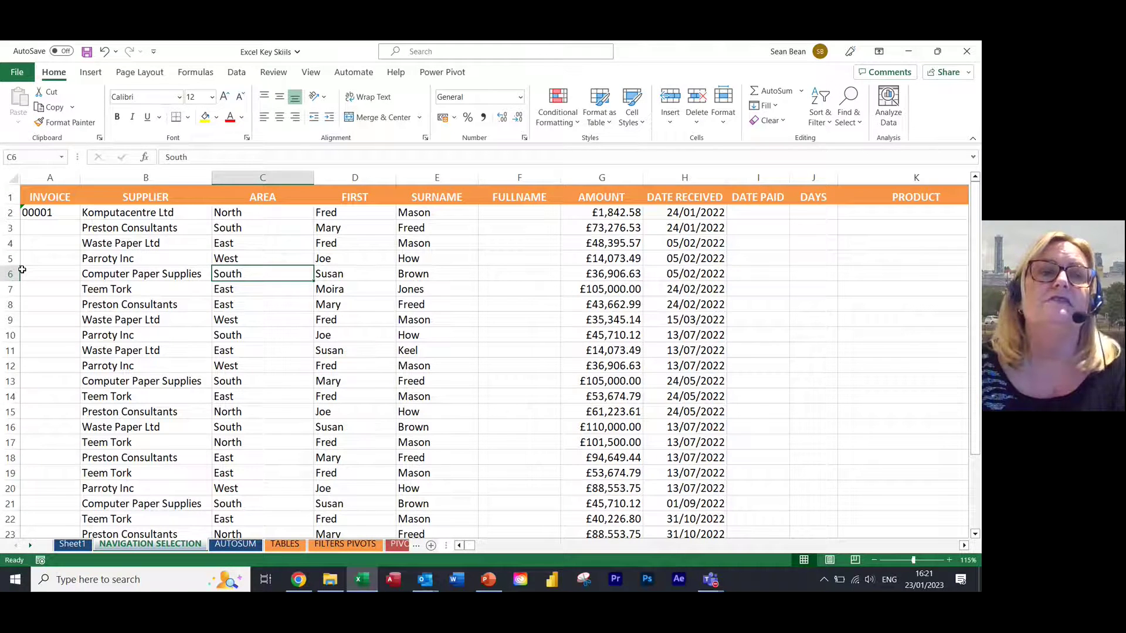
left_click(59, 199)
left_click(169, 200)
left_click(255, 197)
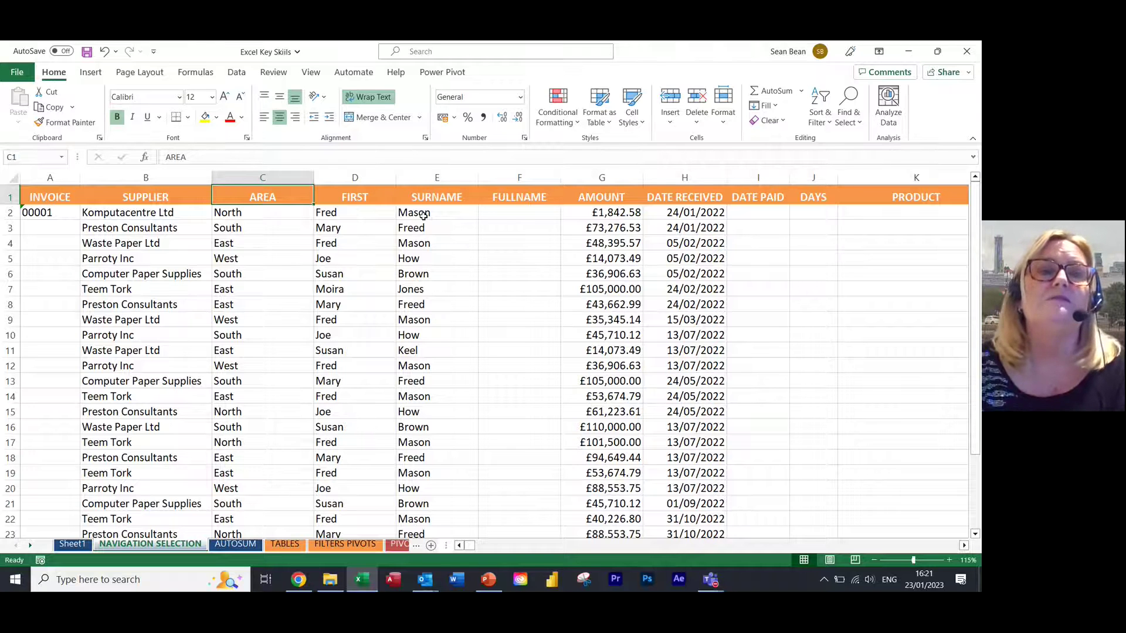
left_click(342, 198)
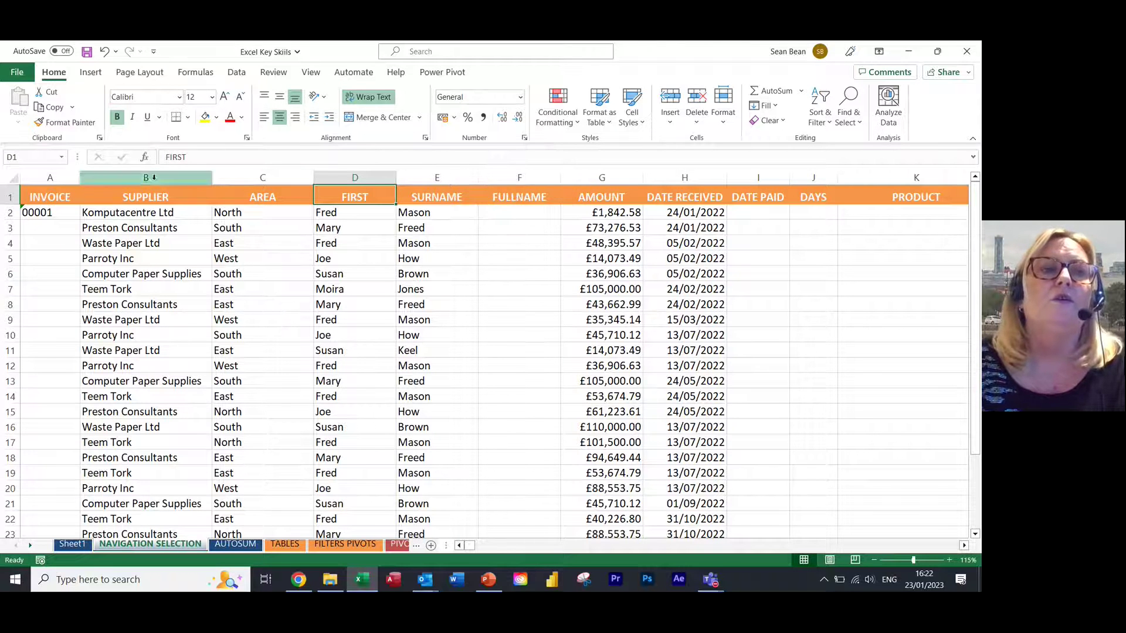
Change the number format of the first invoice cell, A2, to General
left_click(60, 212)
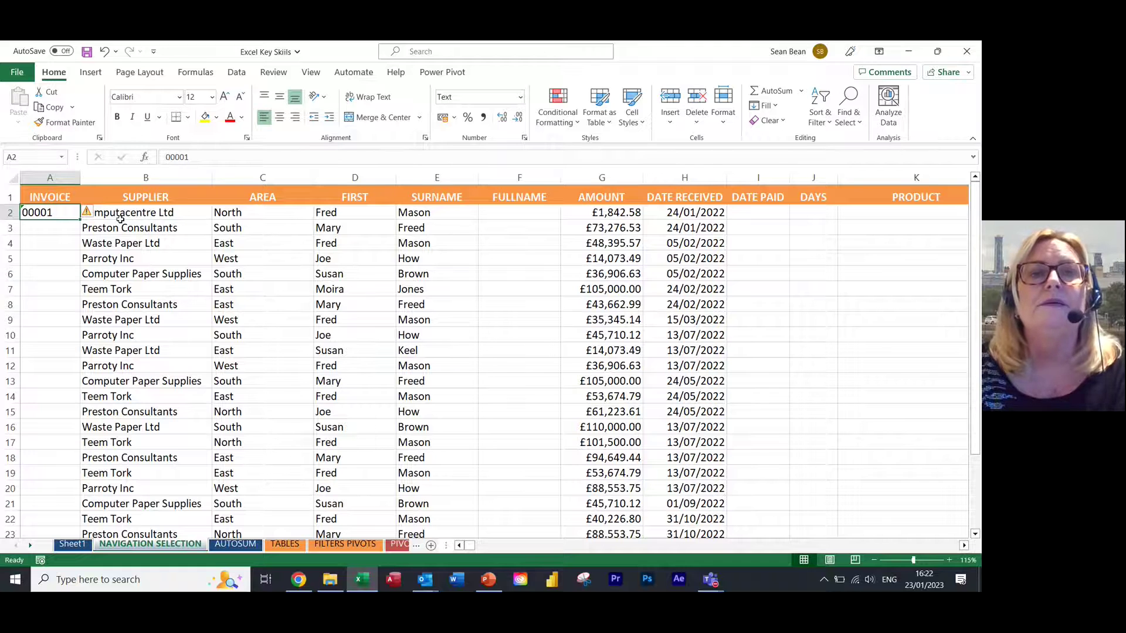
left_click(519, 97)
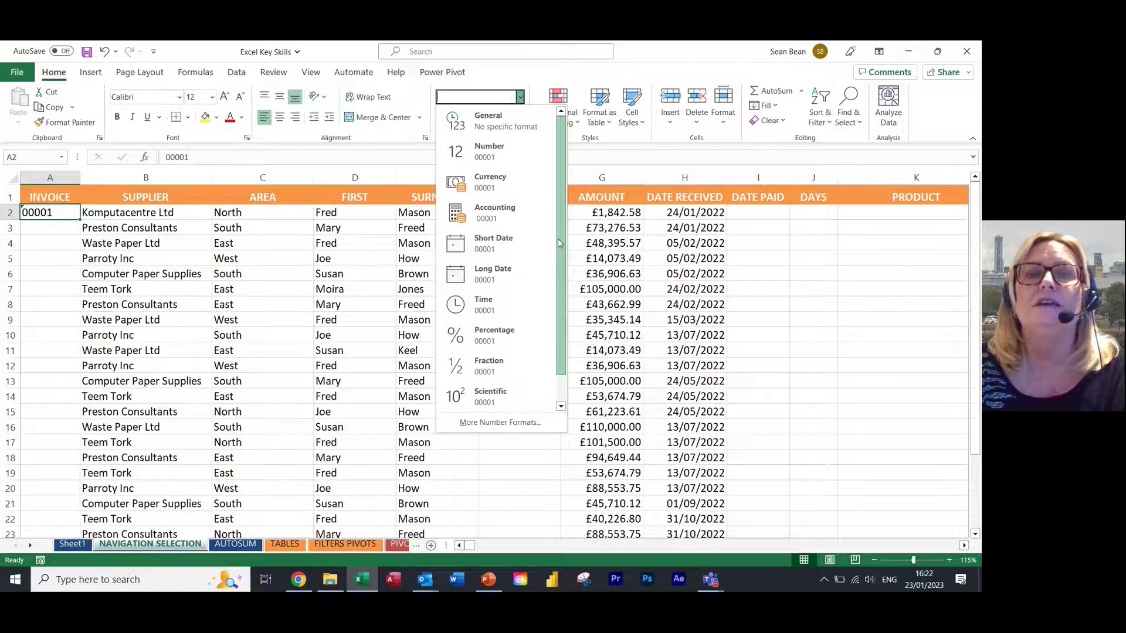
left_click_drag(558, 243, 559, 271)
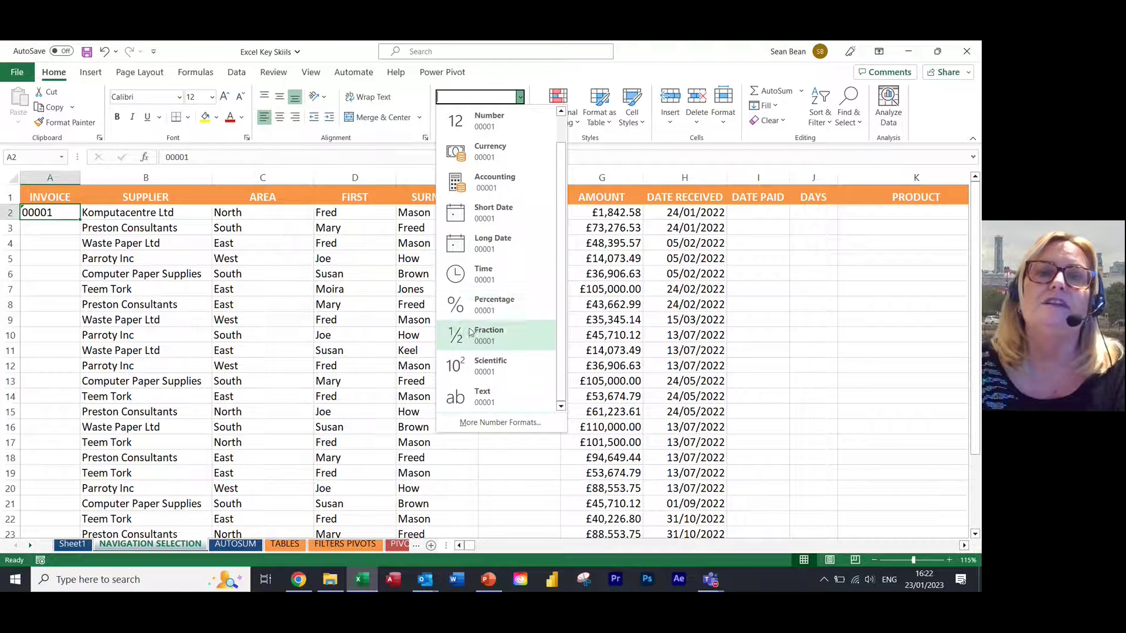
scroll(478, 317, "up", 1)
left_click(471, 132)
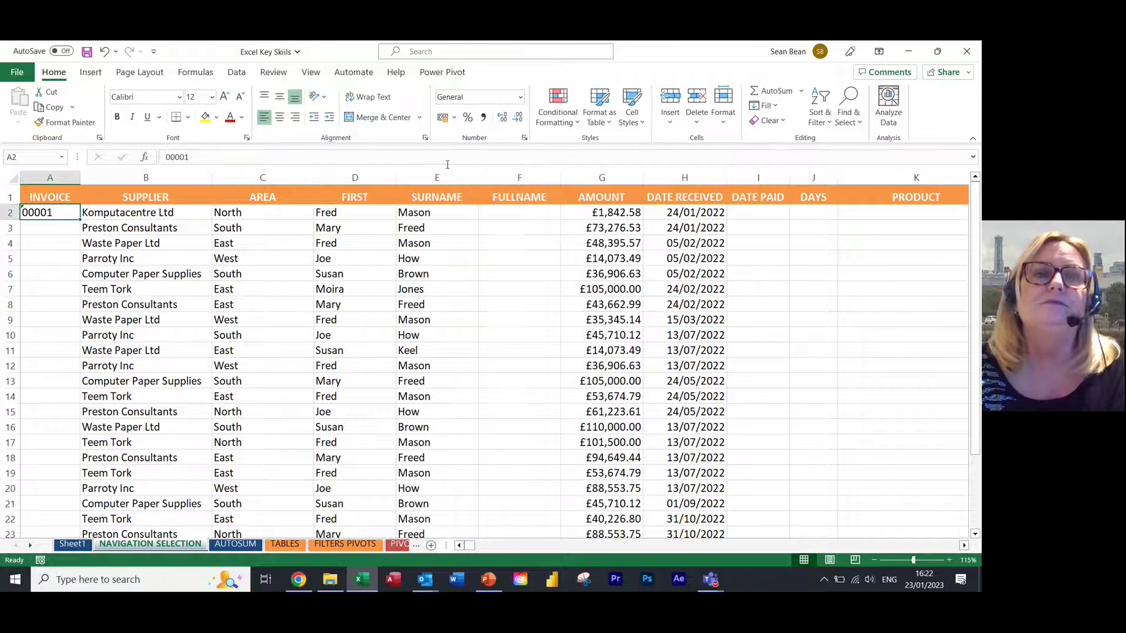
Set invoice cell A3 to the General format and enter 0006 in it
left_click(54, 230)
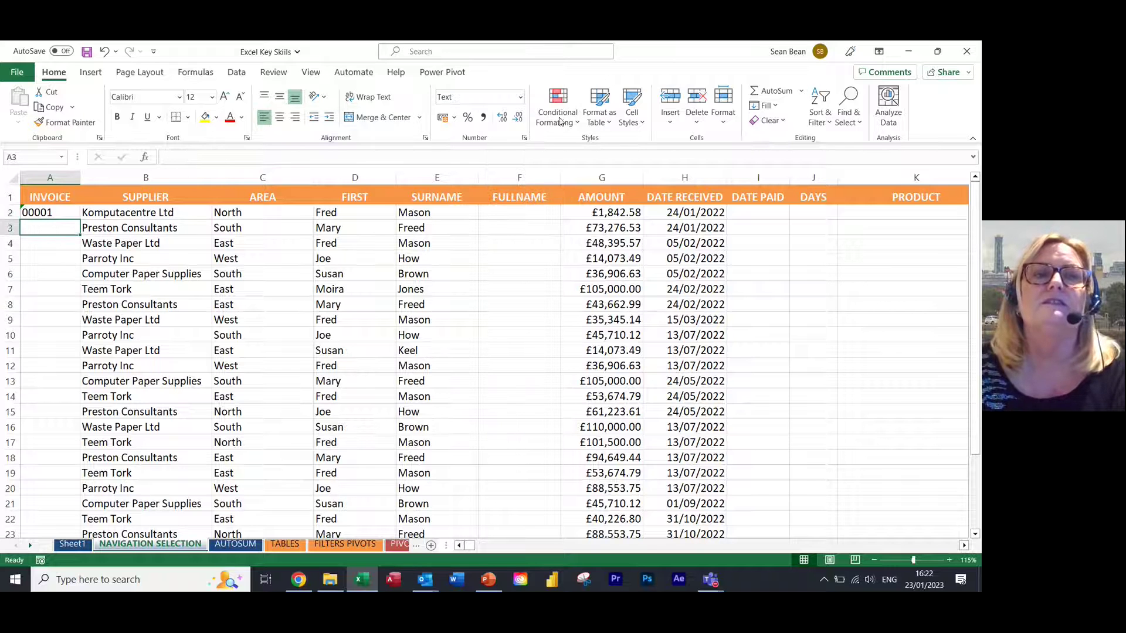
left_click(519, 96)
left_click(528, 124)
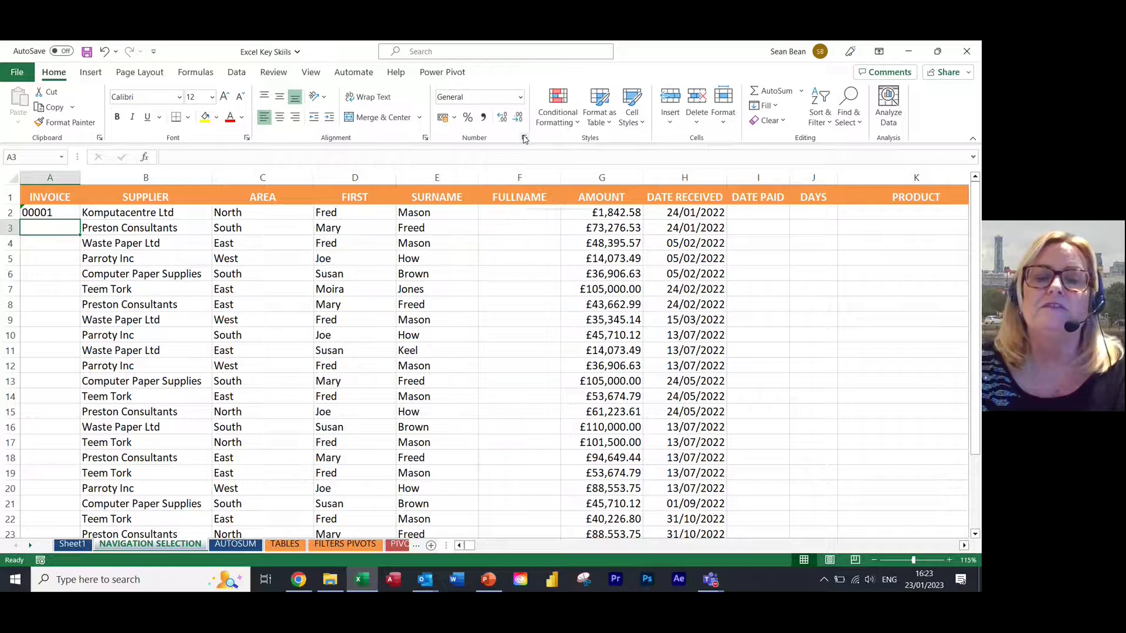
type("0006")
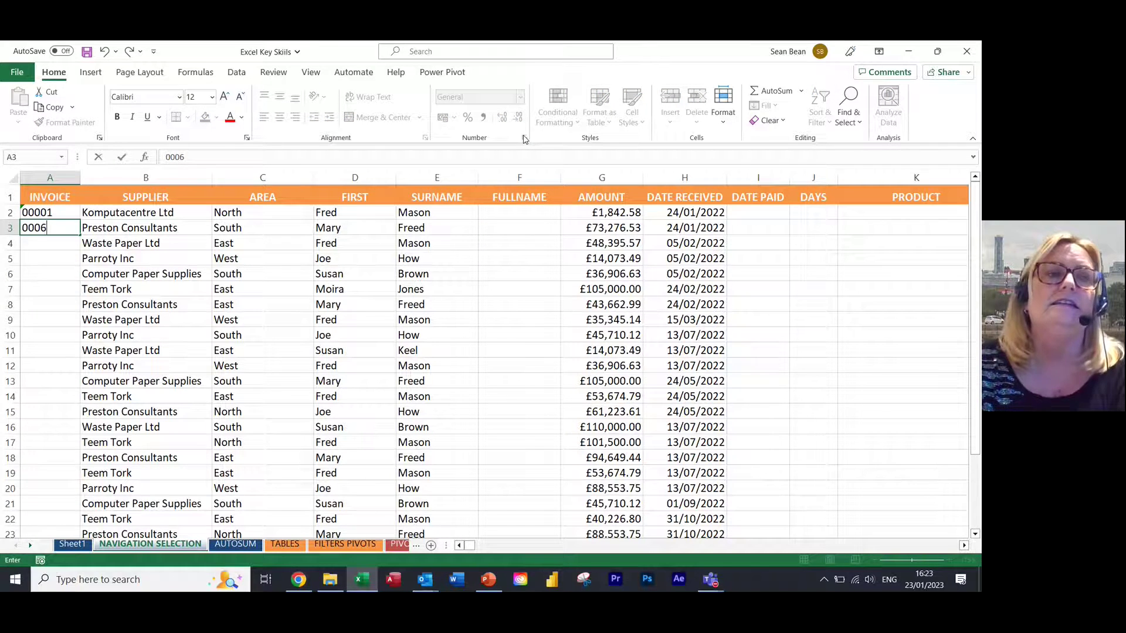
key("Return")
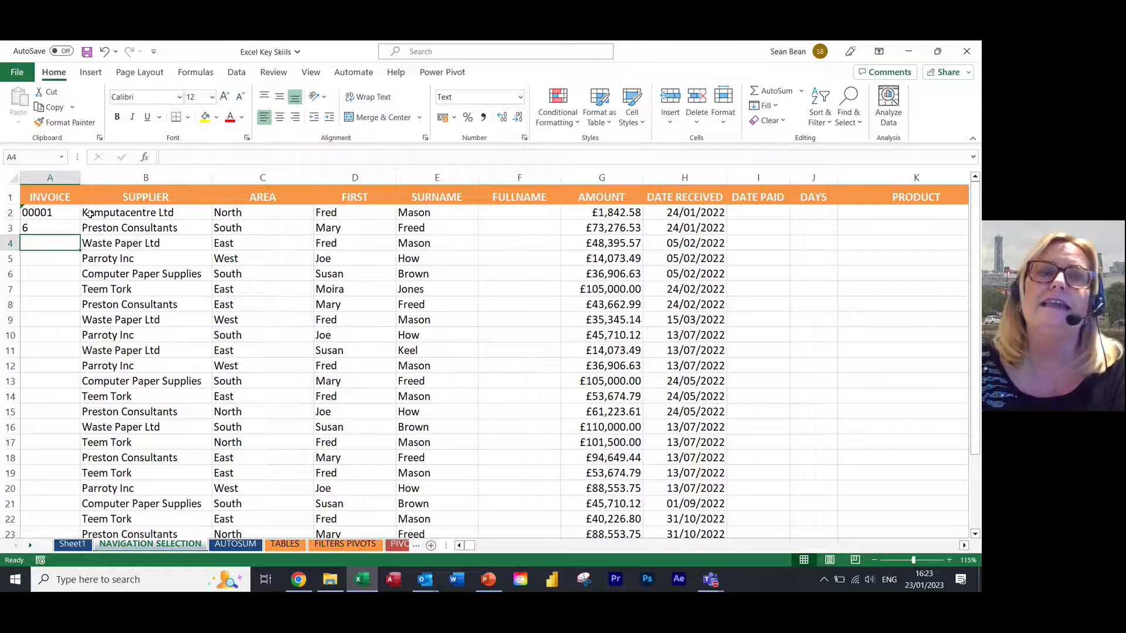
Format invoice cell A2 as Text and fill the invoice number series down to A14
left_click(55, 214)
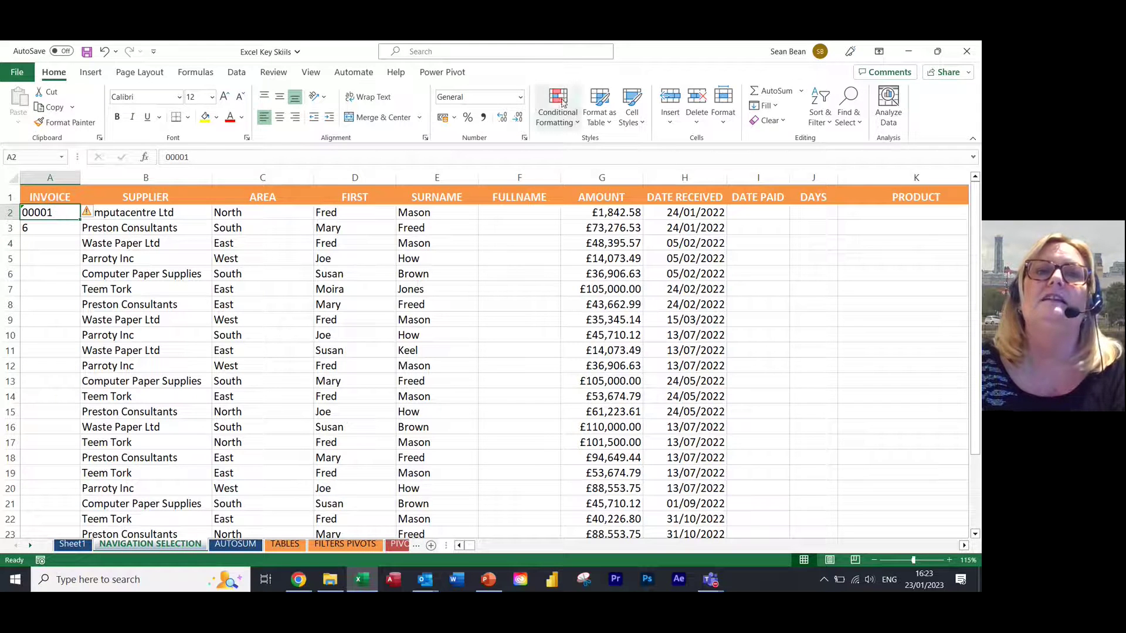
left_click(520, 96)
scroll(503, 262, "down", 1)
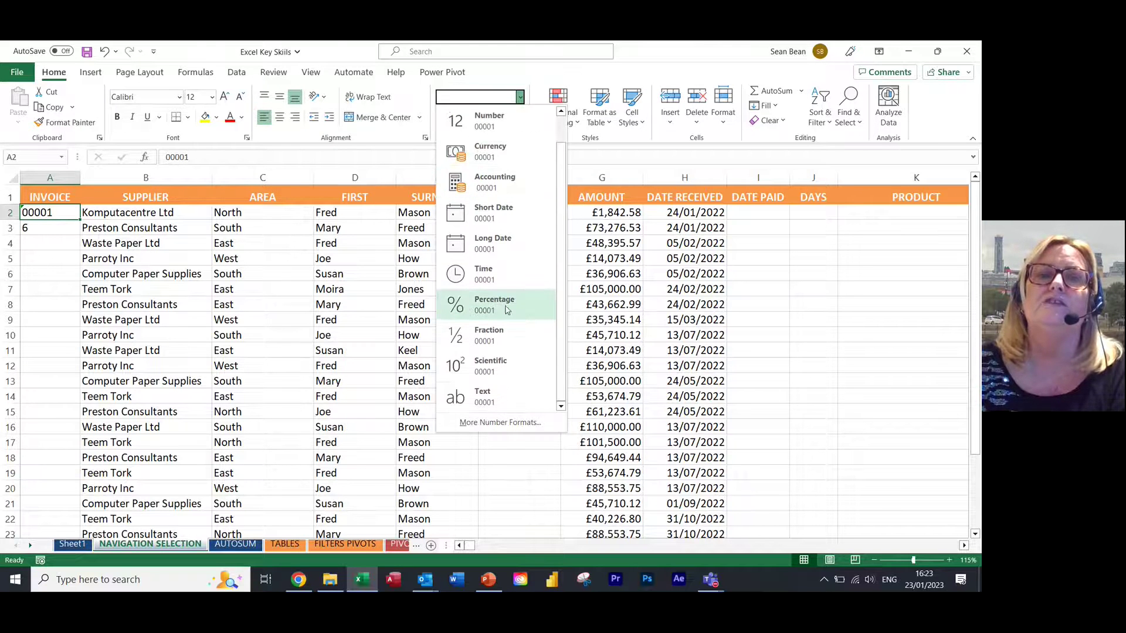
left_click(488, 393)
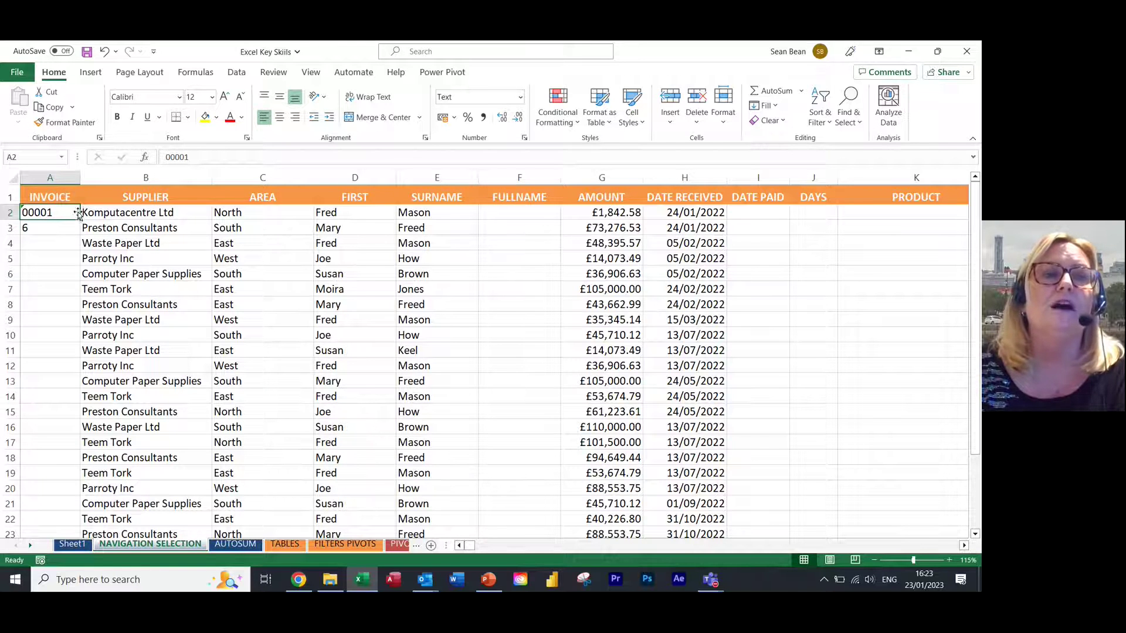
left_click_drag(79, 219, 73, 408)
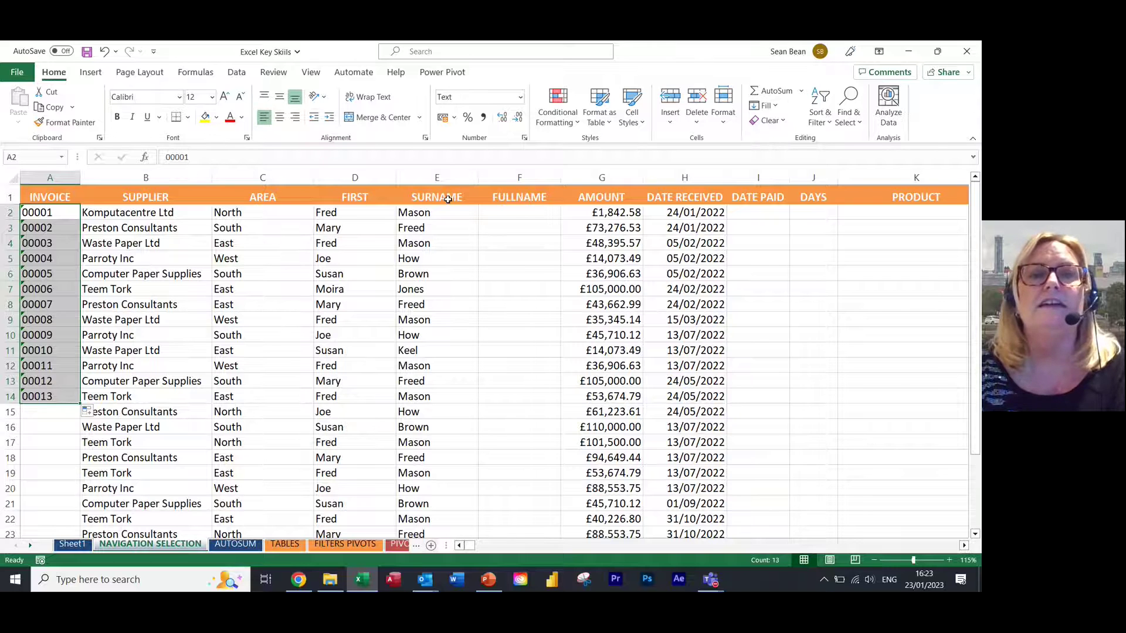
Apply the Currency format to the first amount in G2 and check the available accounting currency symbols
left_click(614, 214)
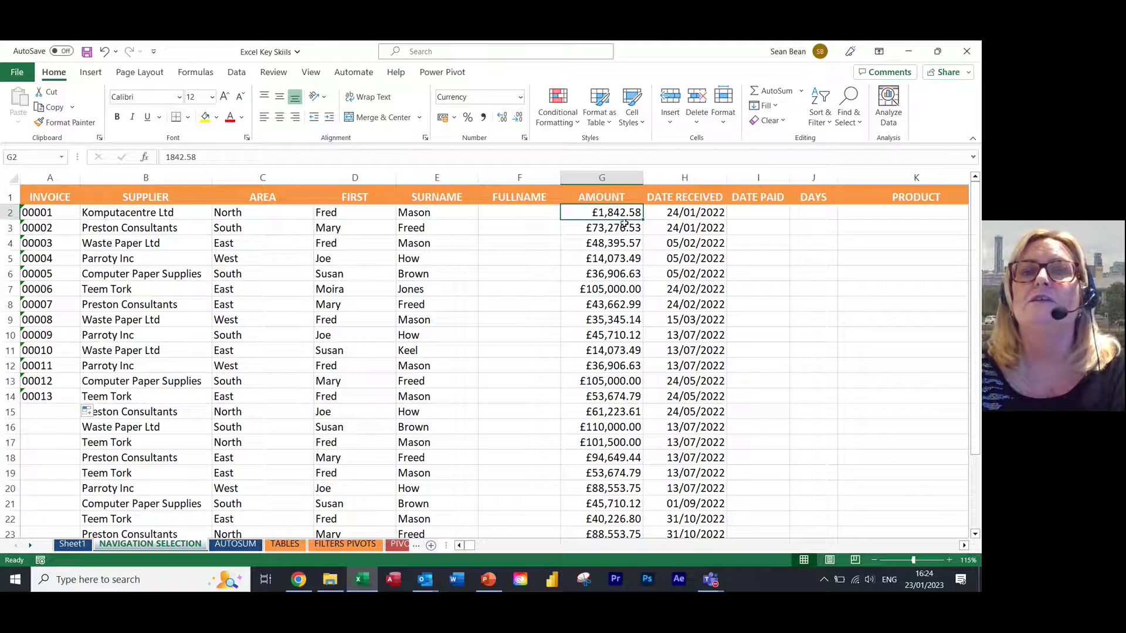
left_click(520, 97)
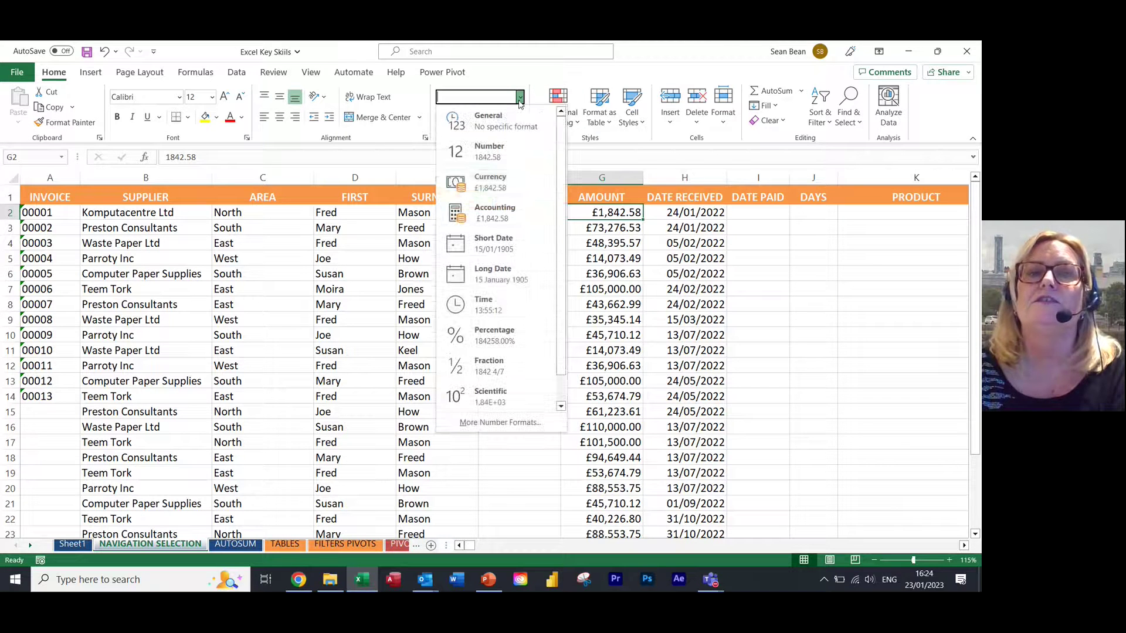
left_click(526, 186)
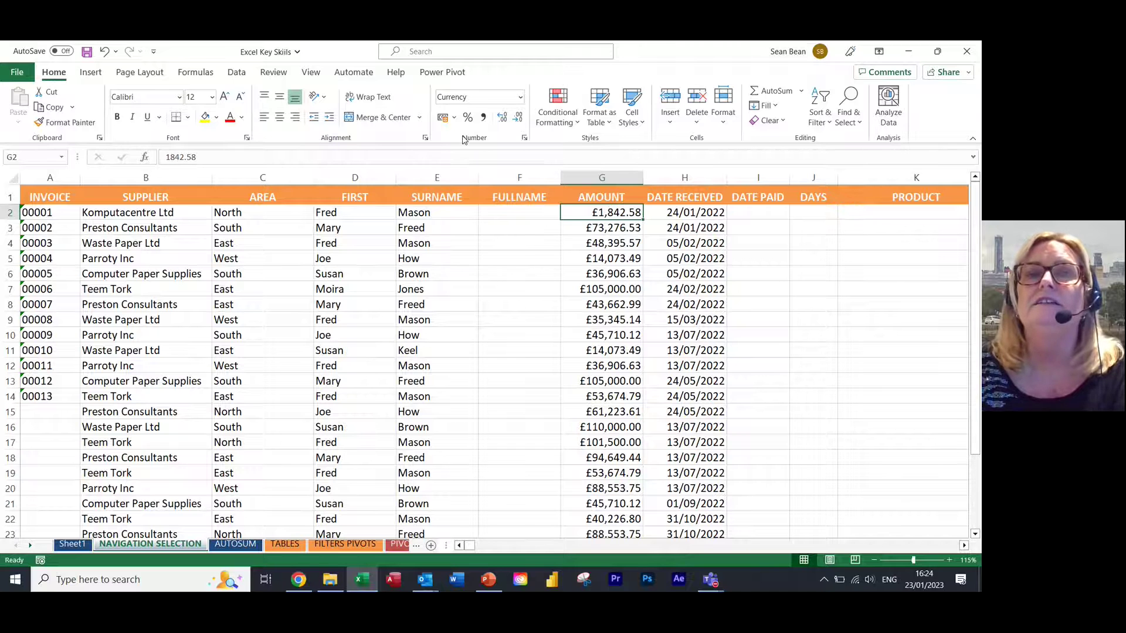
left_click(453, 118)
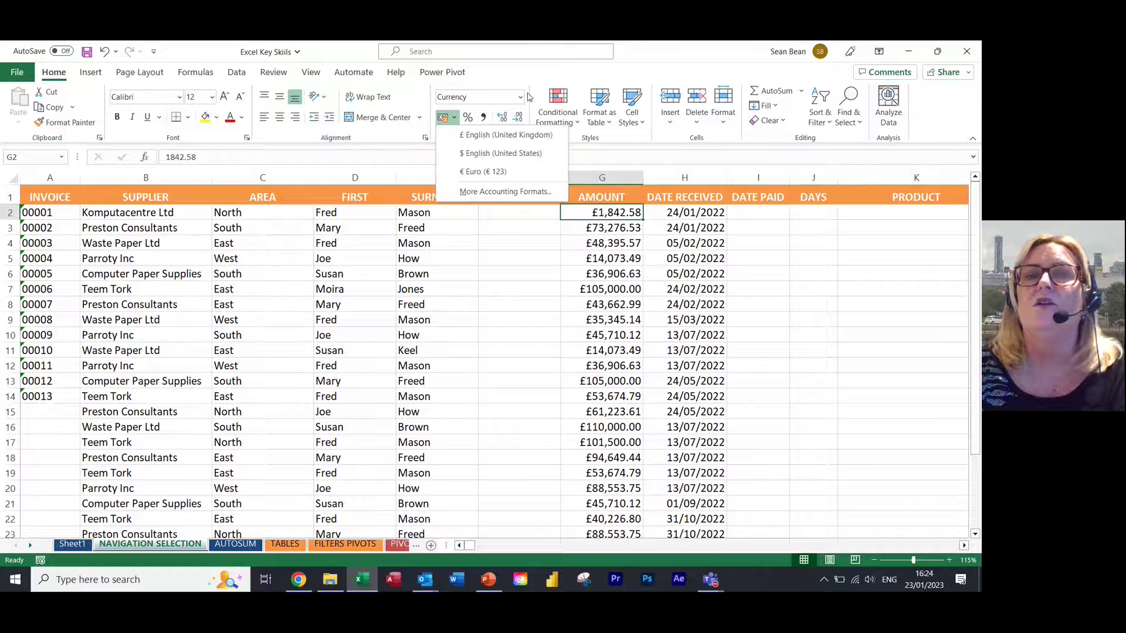
left_click(601, 229)
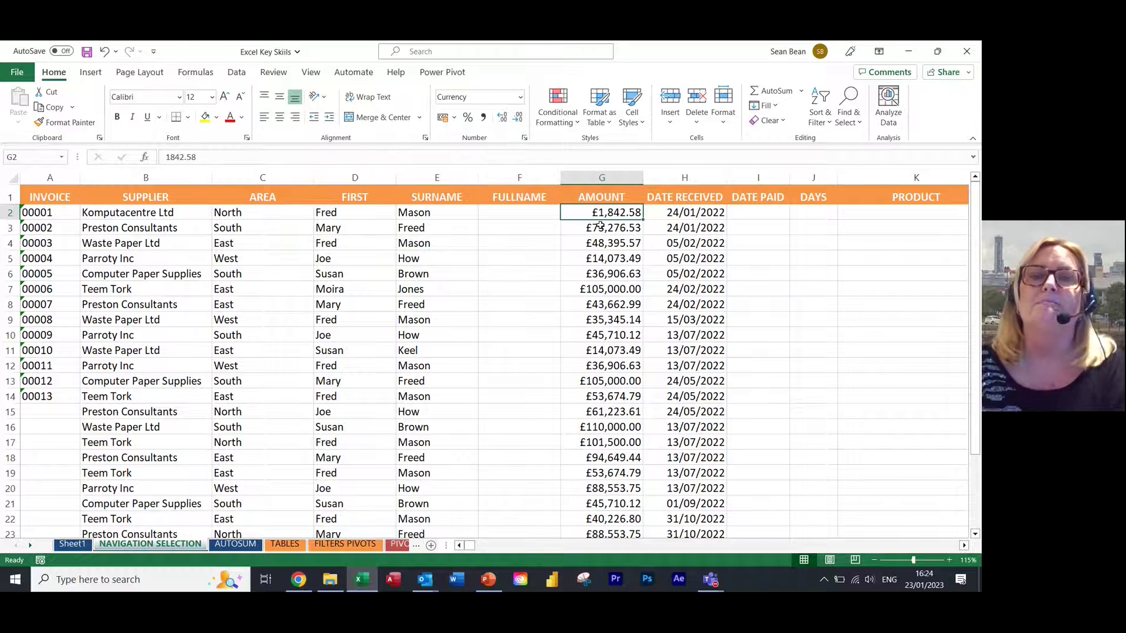
Enter the date 3/1 in the first DATE PAID cell, I2
left_click(697, 215)
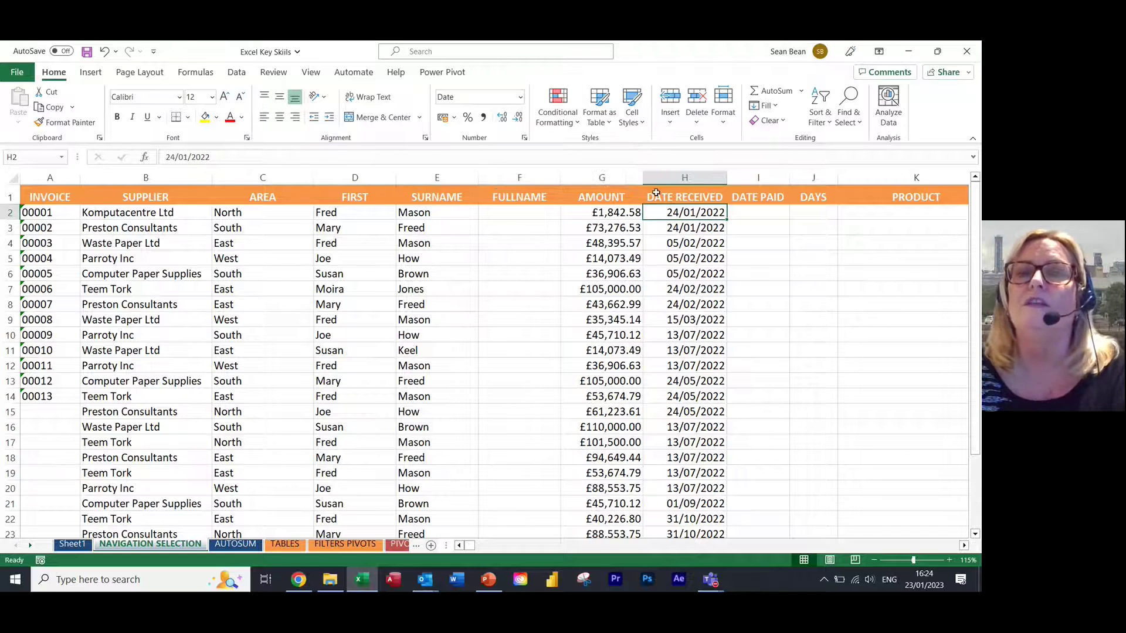
left_click(744, 209)
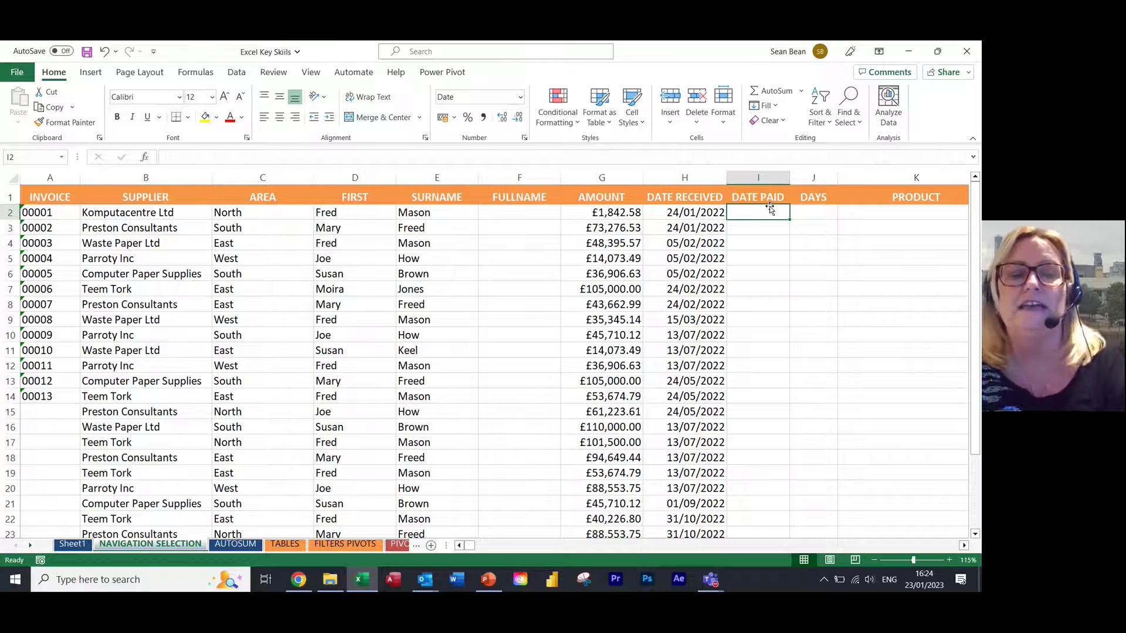
type("3")
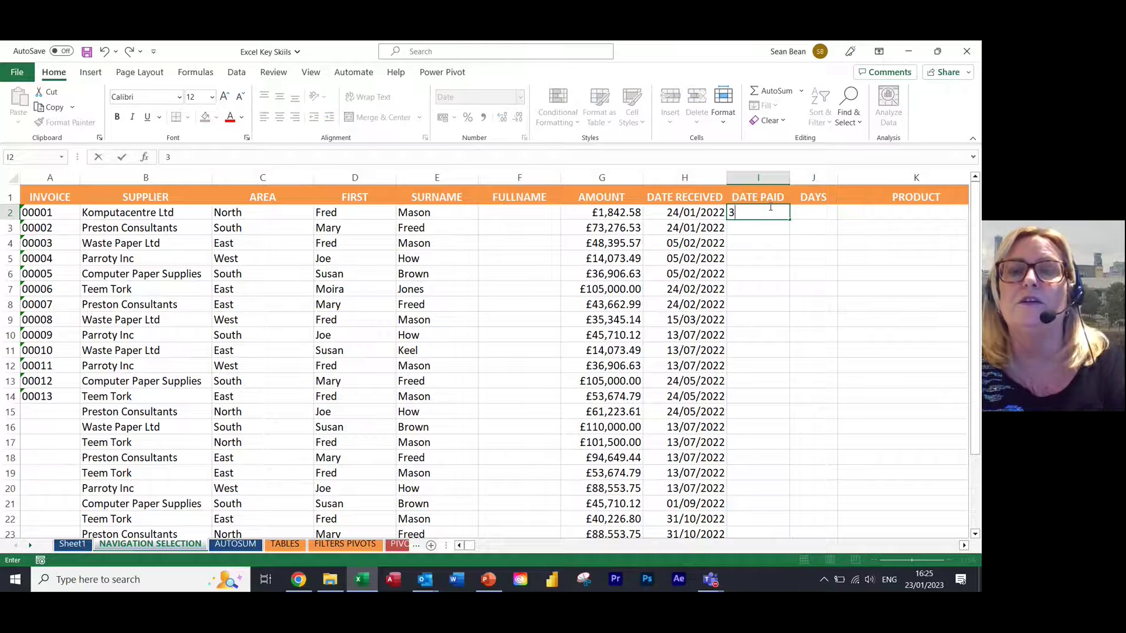
type("/1")
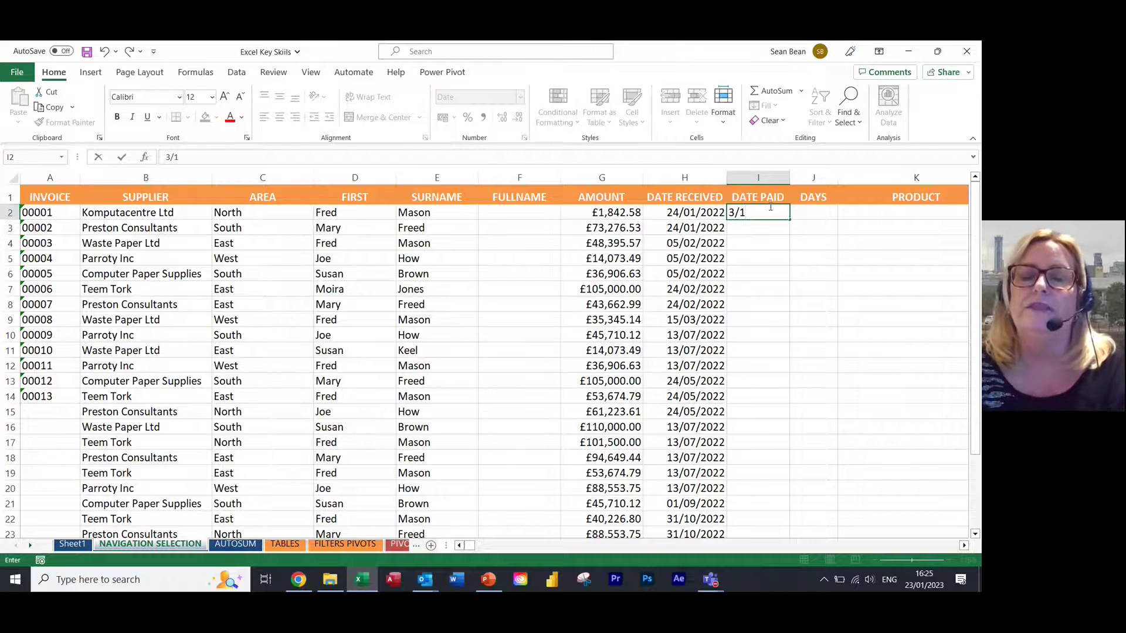
key("Return")
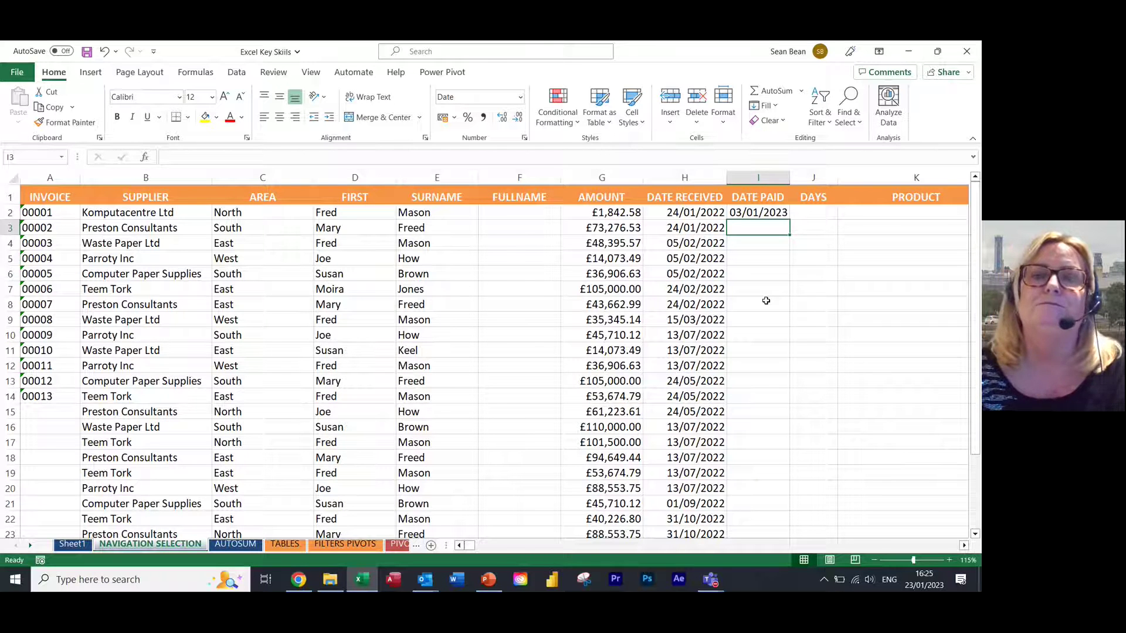
Fill the DATE PAID column down from I2 with consecutive weekdays only
left_click(758, 212)
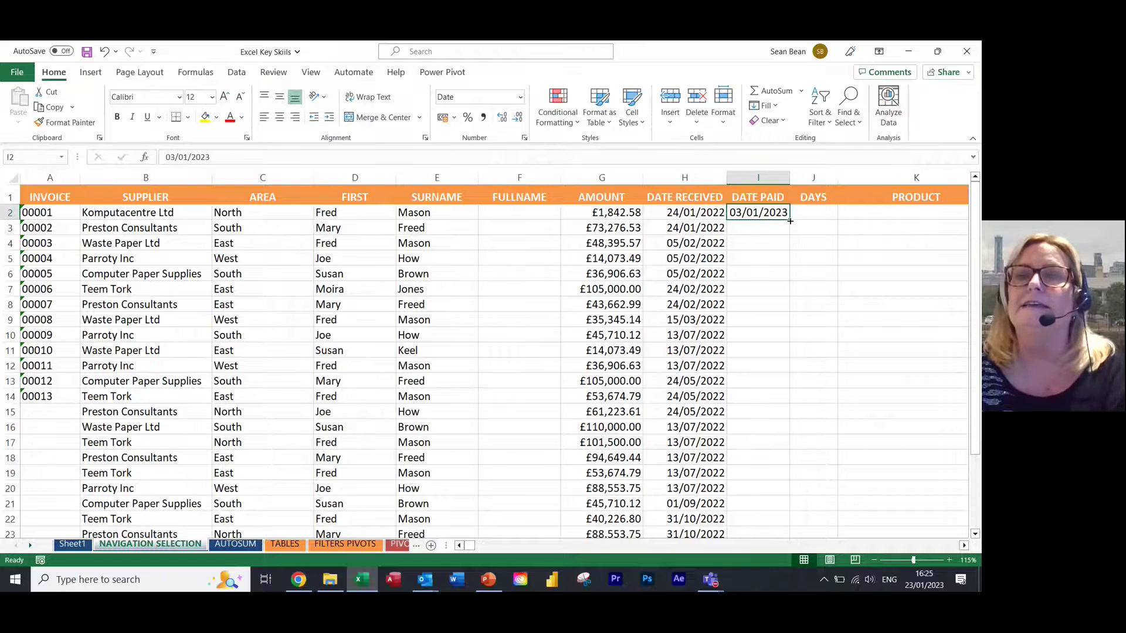
double_click(790, 221)
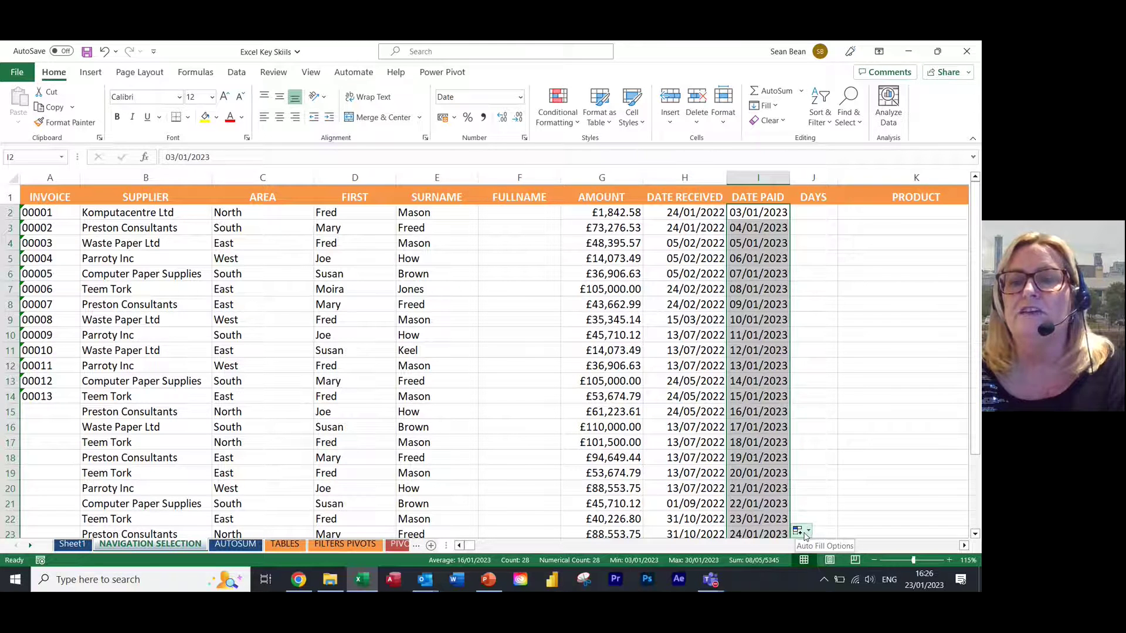
left_click(807, 534)
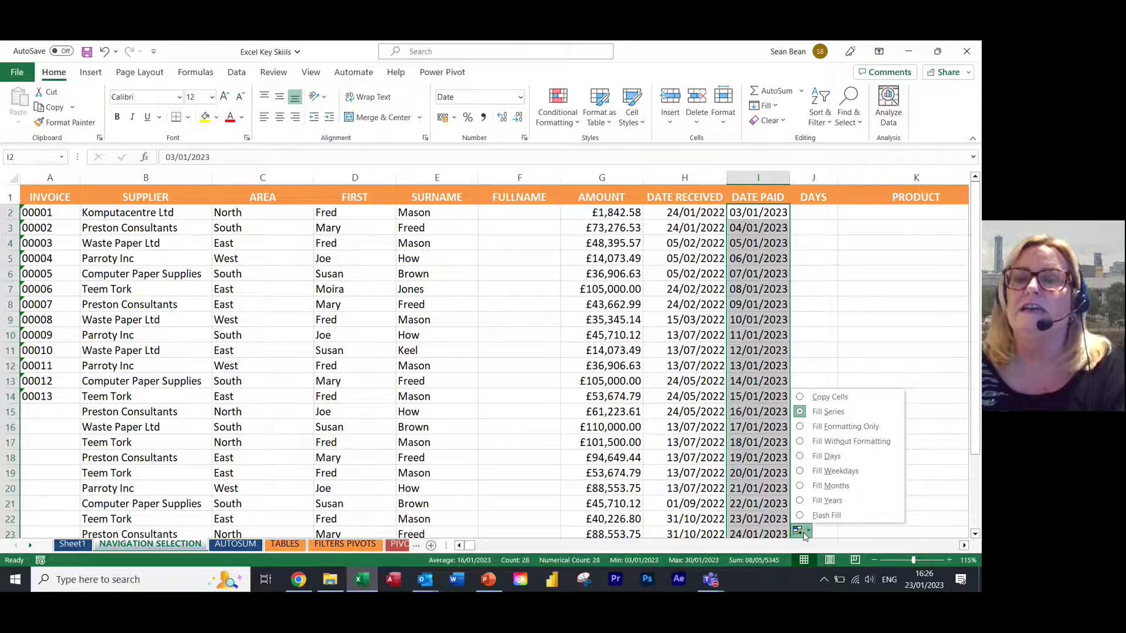
left_click(801, 472)
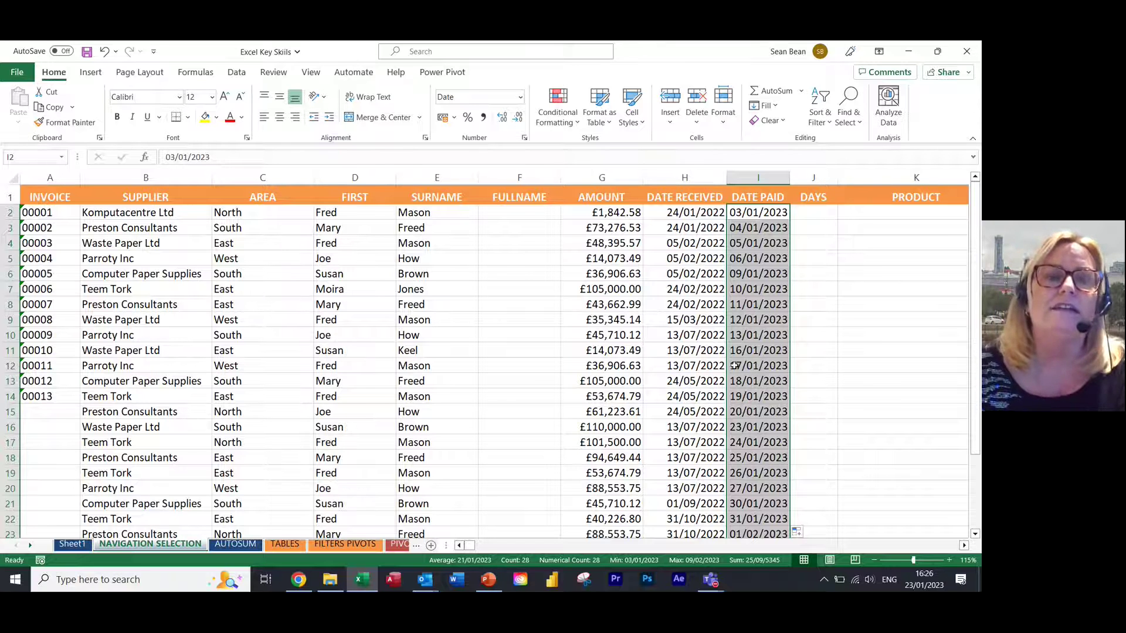
Enter the first row's full name in F2 and complete the FULLNAME column with Flash Fill
left_click(515, 212)
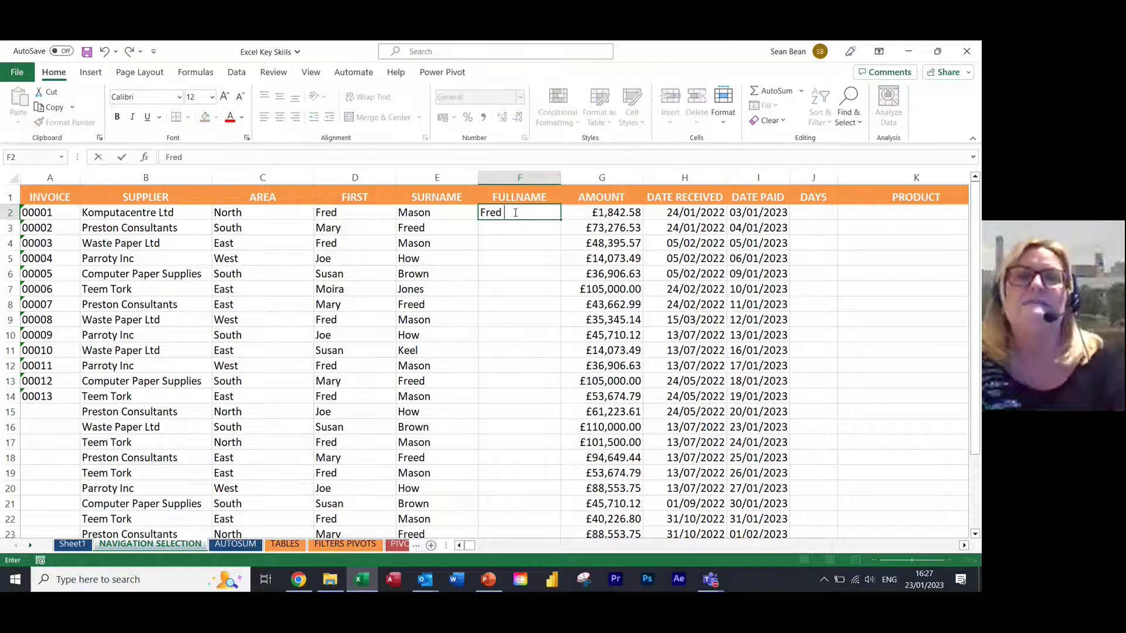
type("M")
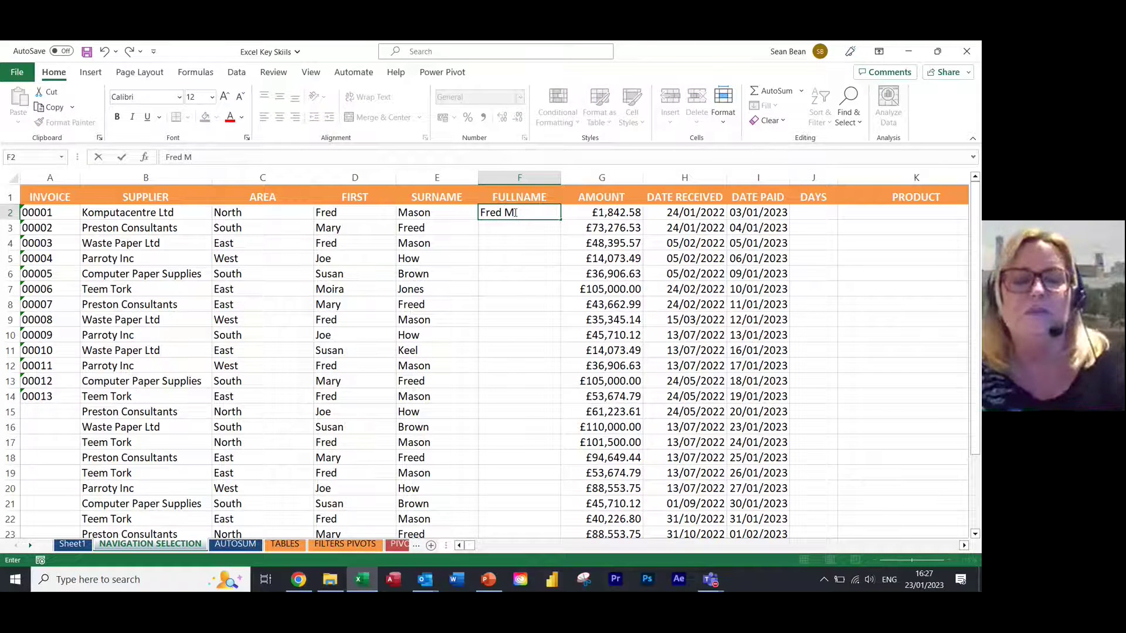
type("ason")
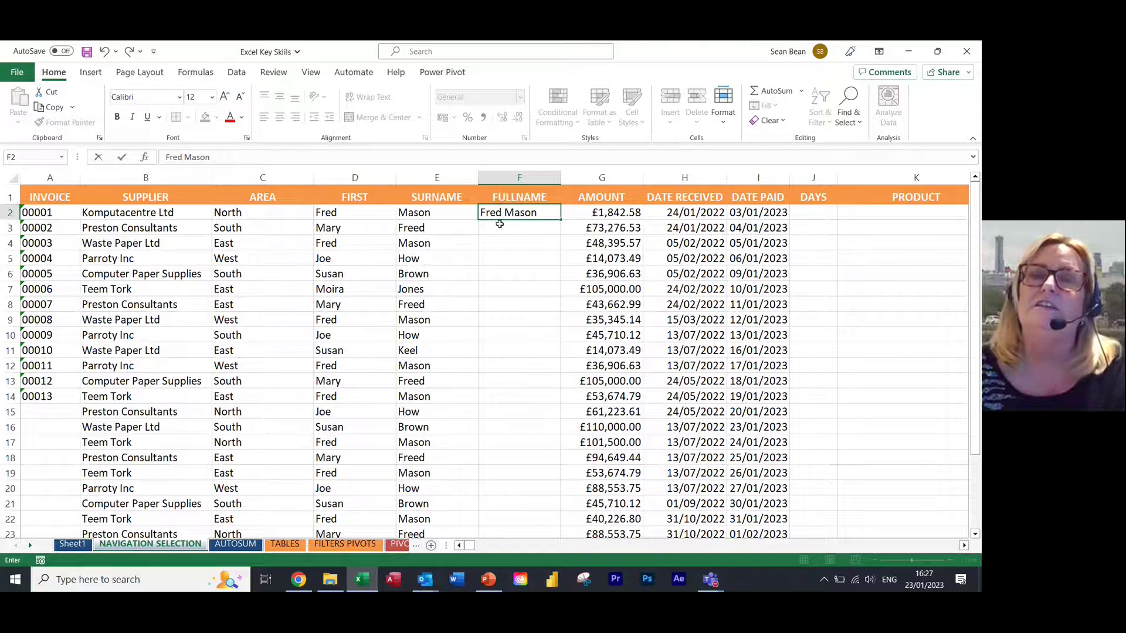
double_click(560, 221)
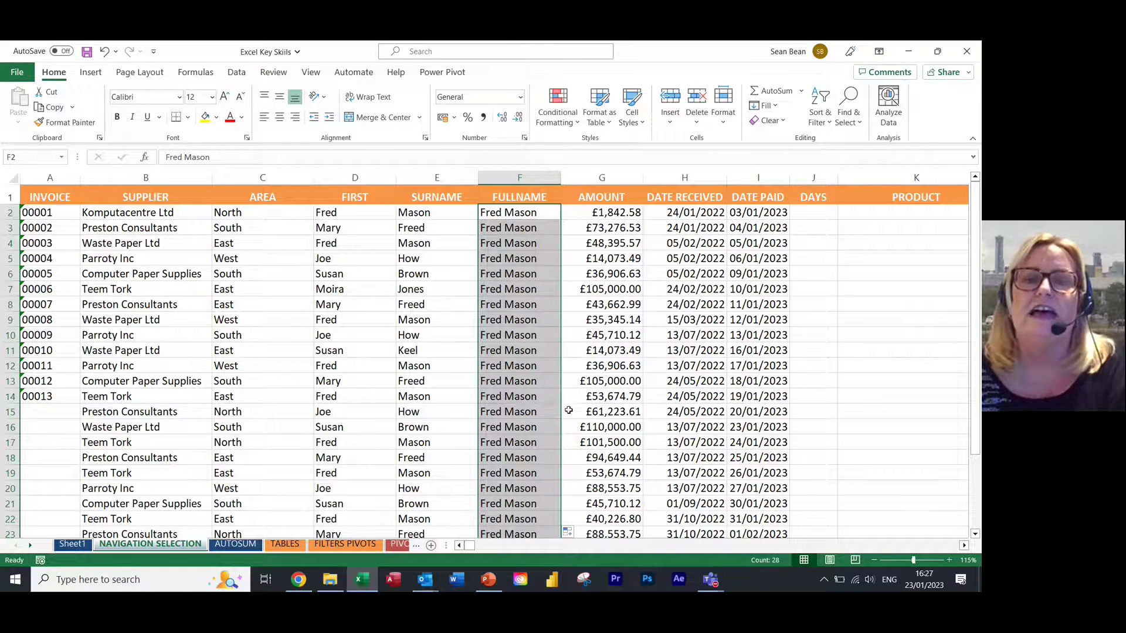
left_click(572, 532)
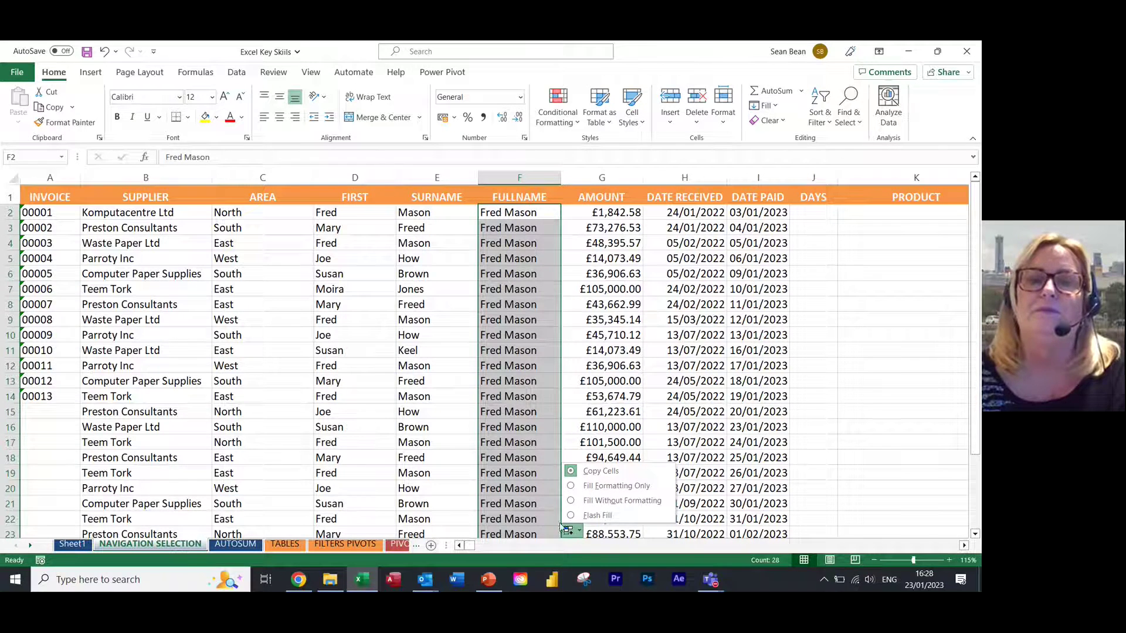
left_click(572, 515)
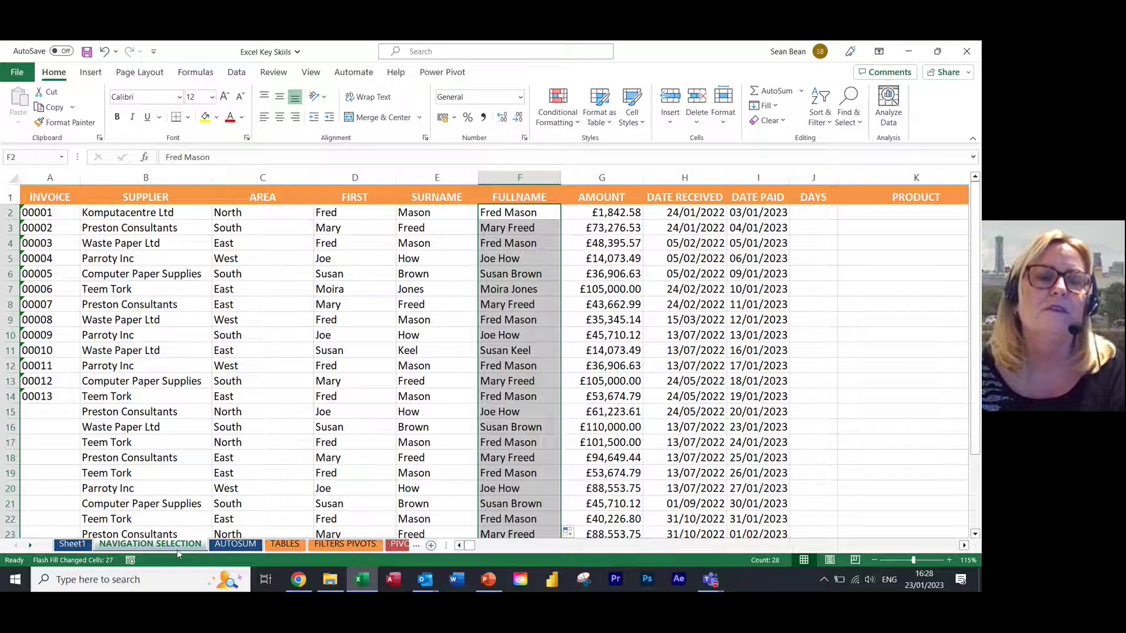
Switch to the AUTOSUM sheet and select the first Net Total cell, N2
left_click(238, 547)
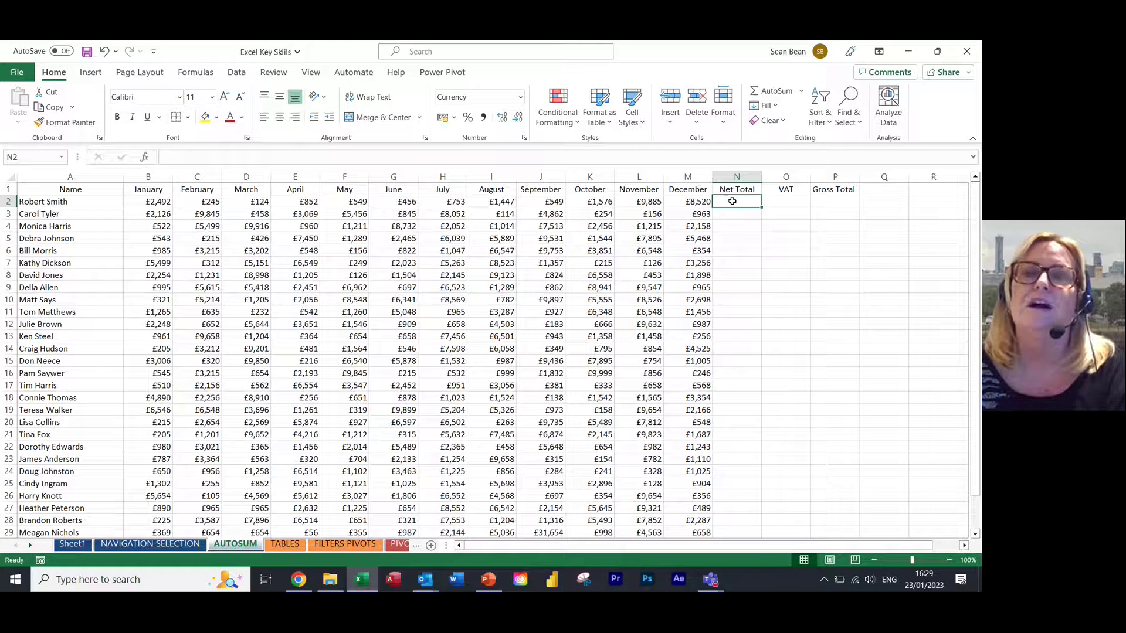
left_click(780, 201)
left_click(749, 200)
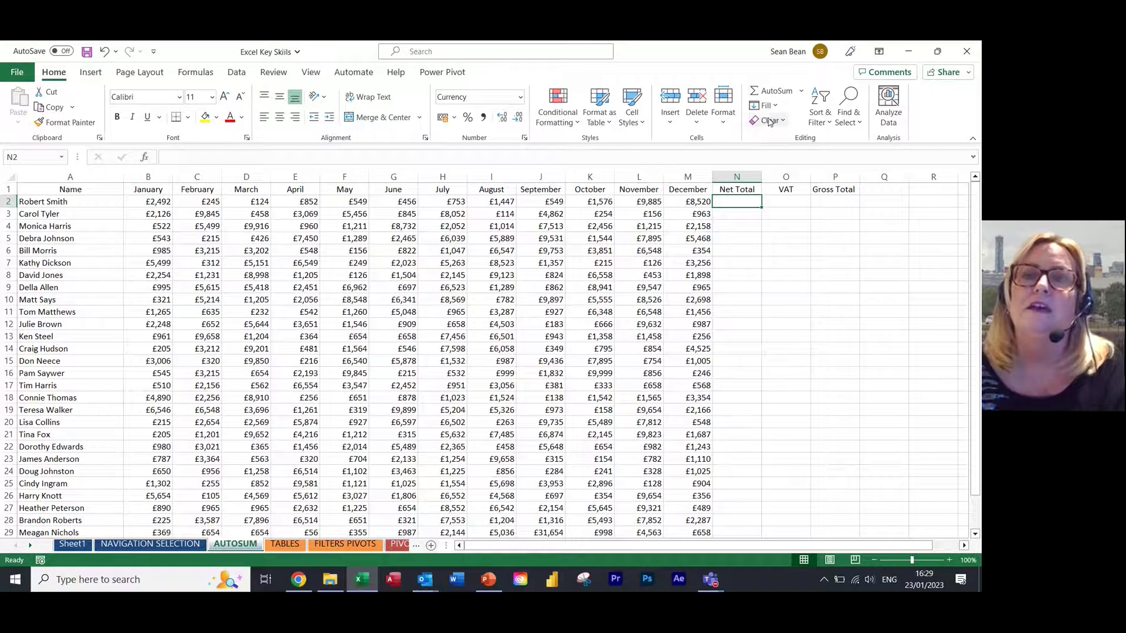
Try AutoSum on B2:M2 in N2 and clear the formula from the cell
left_click(773, 93)
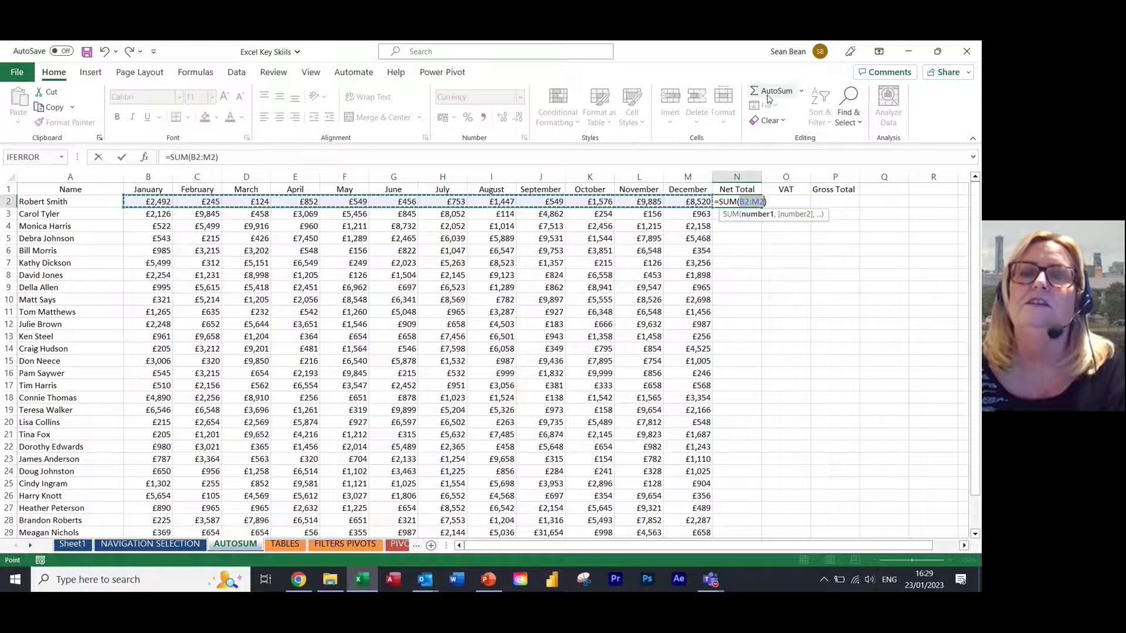
left_click(767, 93)
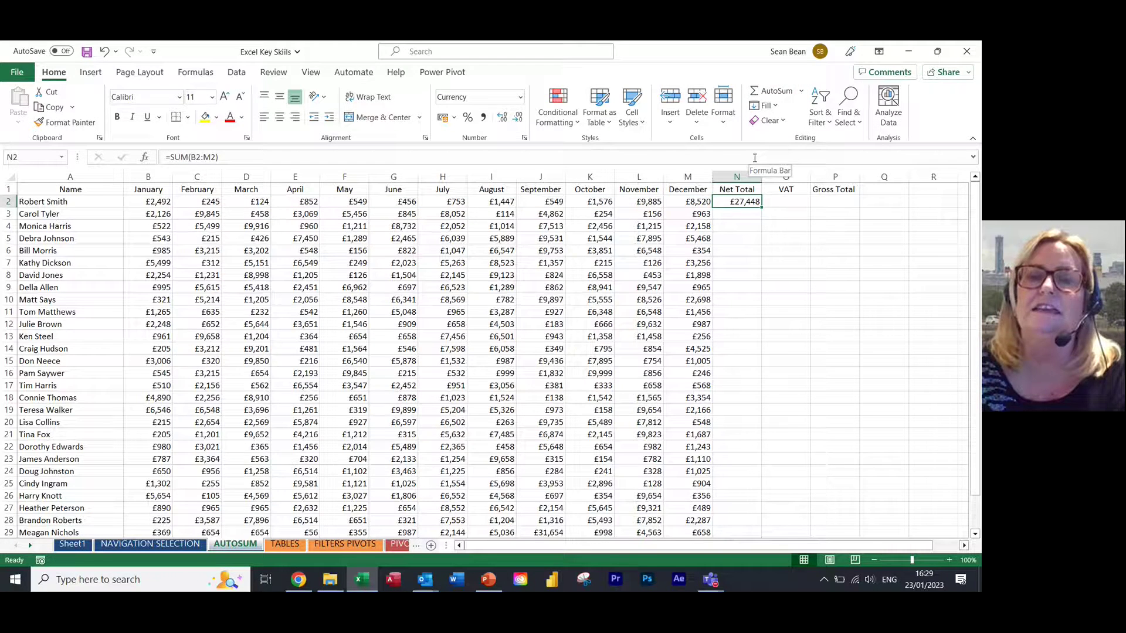
key("Delete")
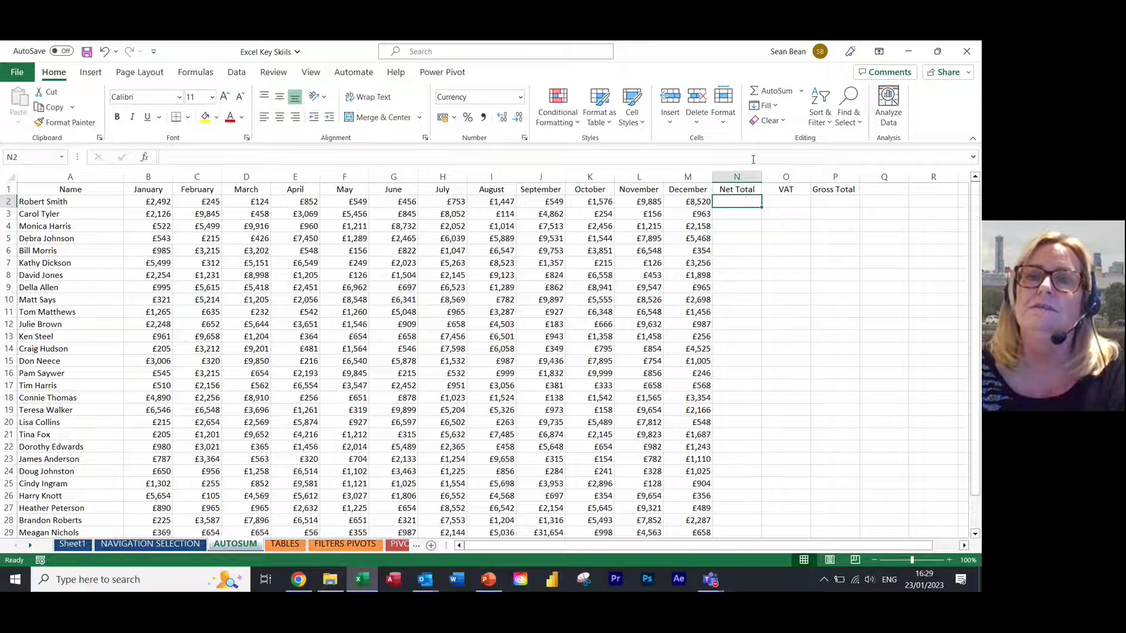
Try replacing the AutoSum range in N2 with F6:J15 and cancel the formula
left_click(774, 93)
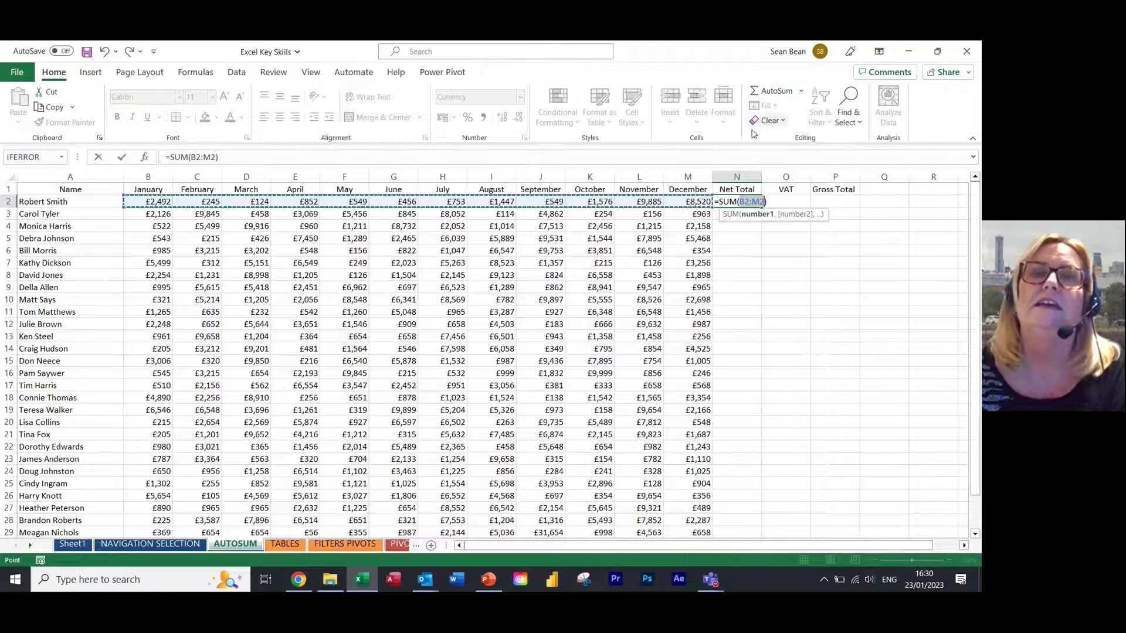
left_click(336, 250)
left_click_drag(337, 249, 541, 366)
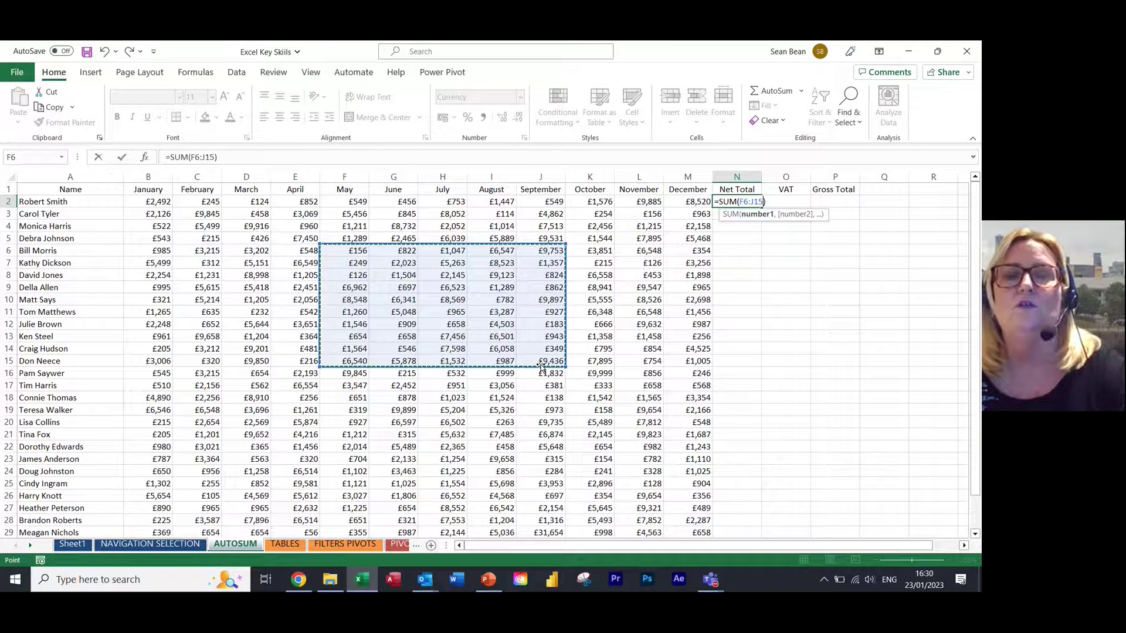
key("Escape")
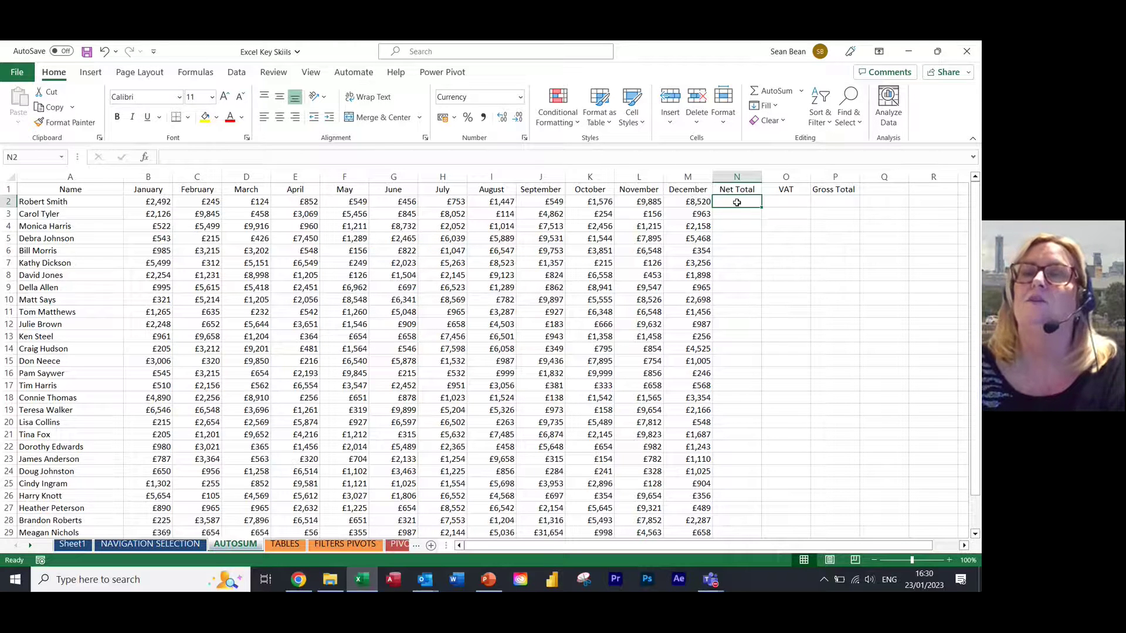
Total B2:M2 in N2 with AutoSum and check it by selecting the row's January to December figures
left_click(757, 94)
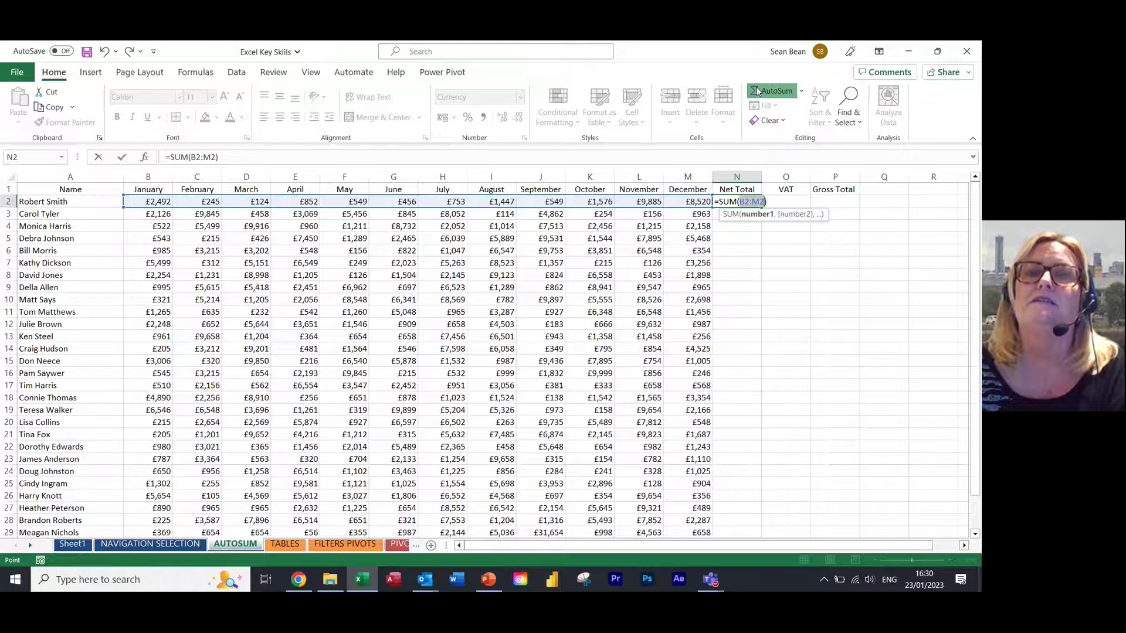
left_click(757, 91)
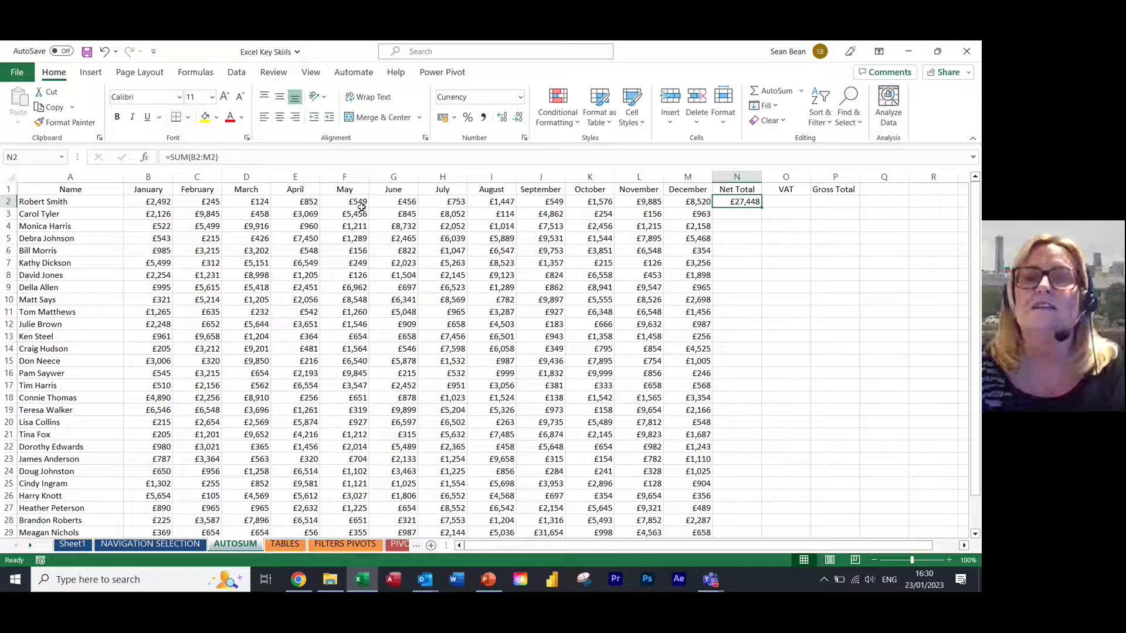
left_click(151, 203)
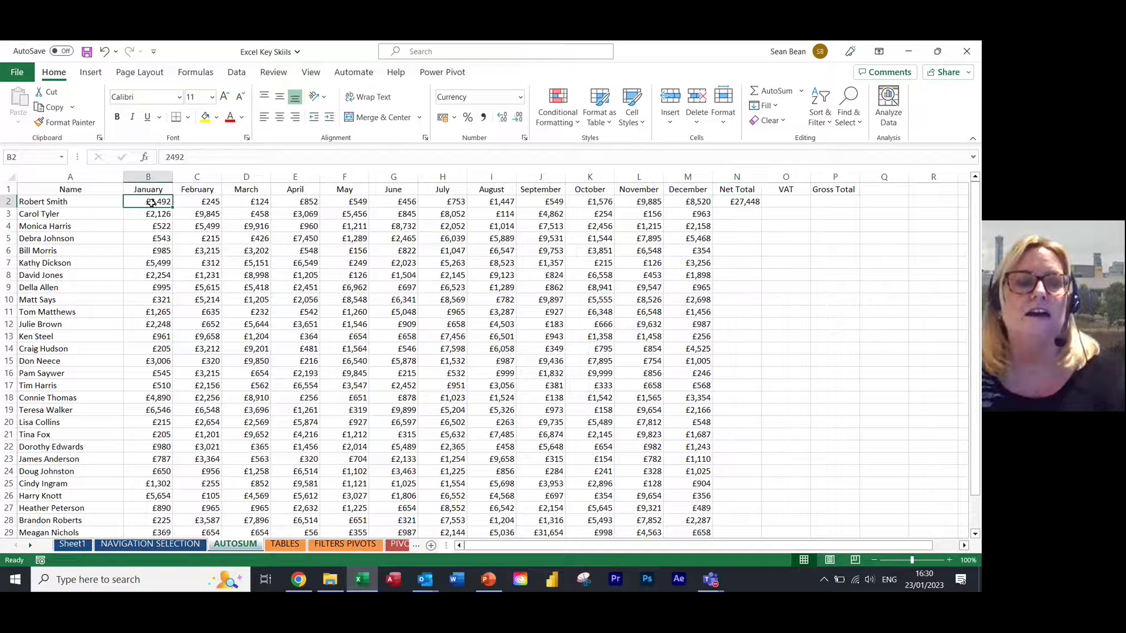
left_click(685, 201, "shift")
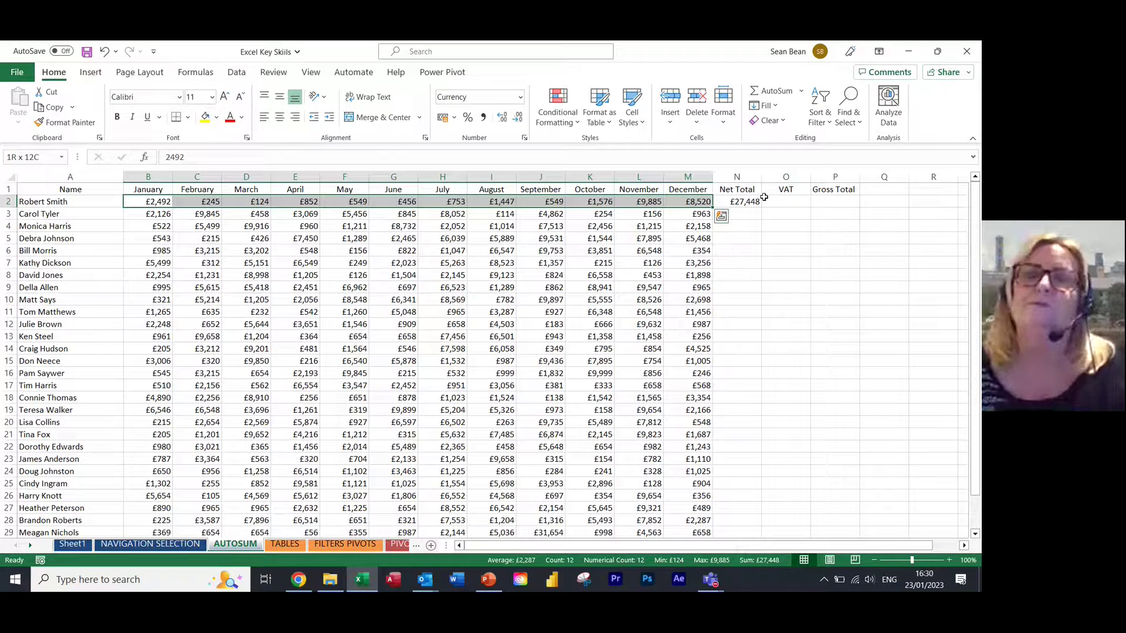
left_click(752, 200)
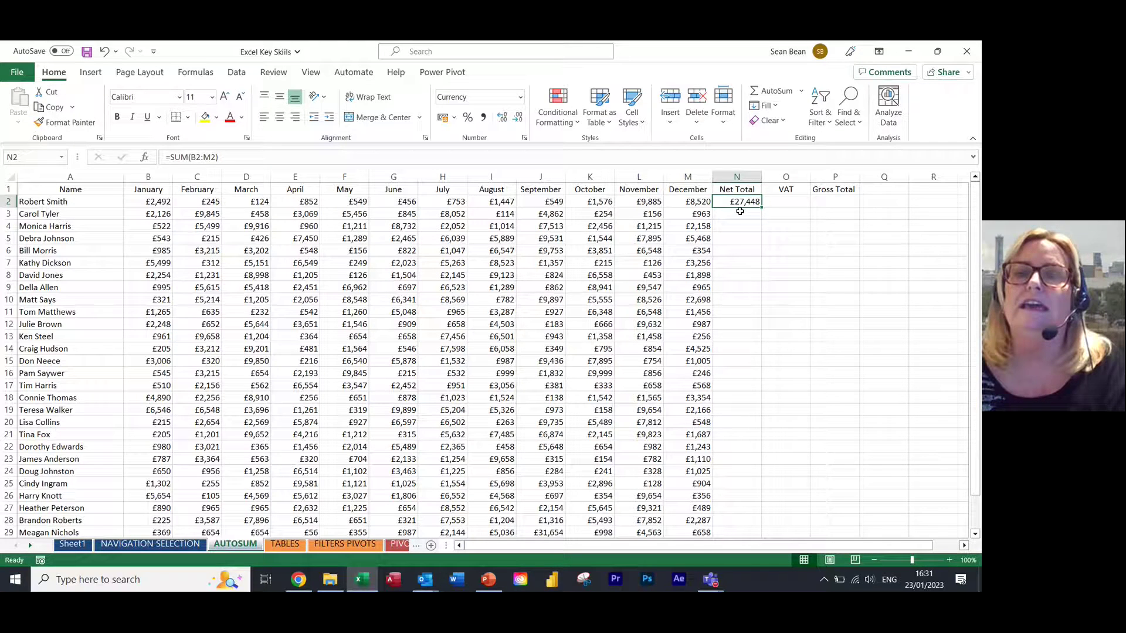
Fill the Net Total formula from N2 down to the last name's row
left_click_drag(762, 207, 764, 277)
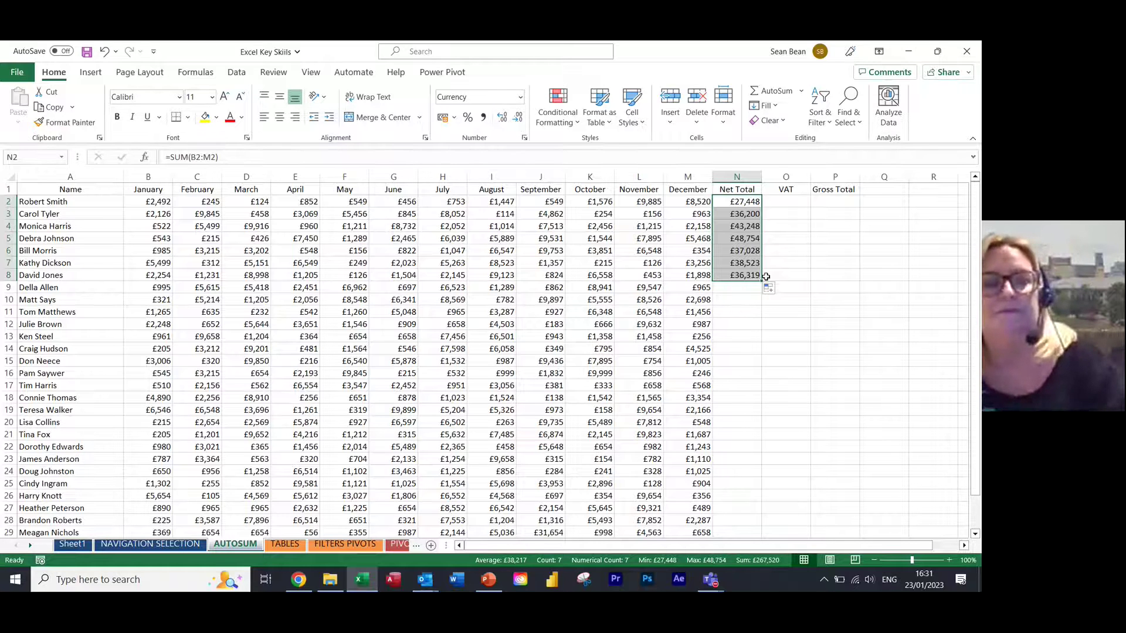
key("ctrl+z")
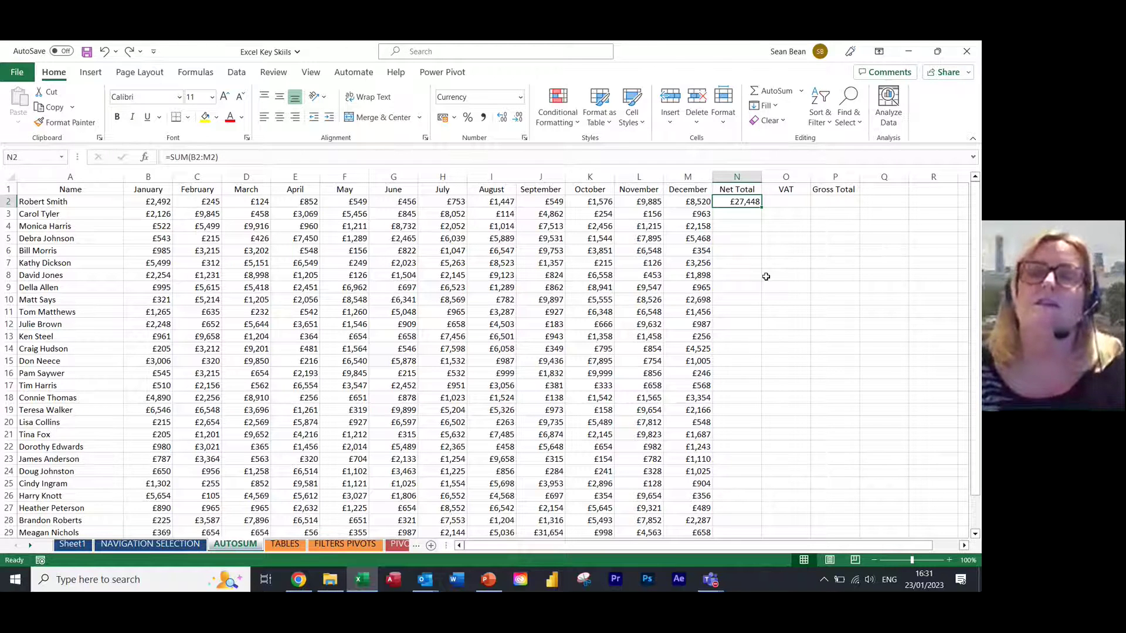
double_click(760, 208)
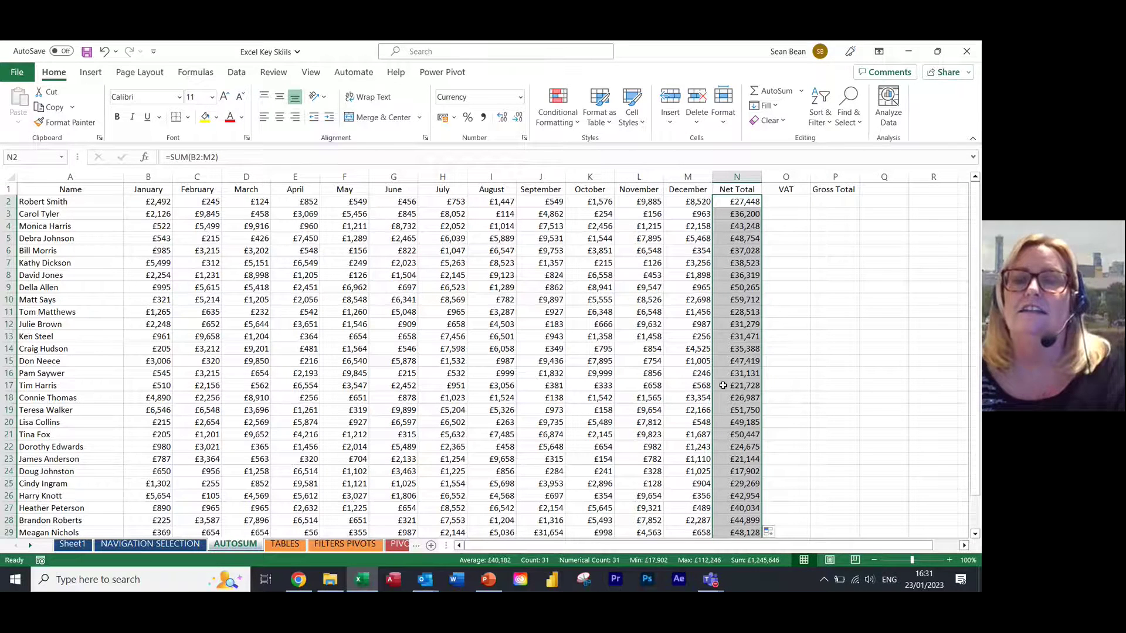
scroll(723, 385, "down", 1)
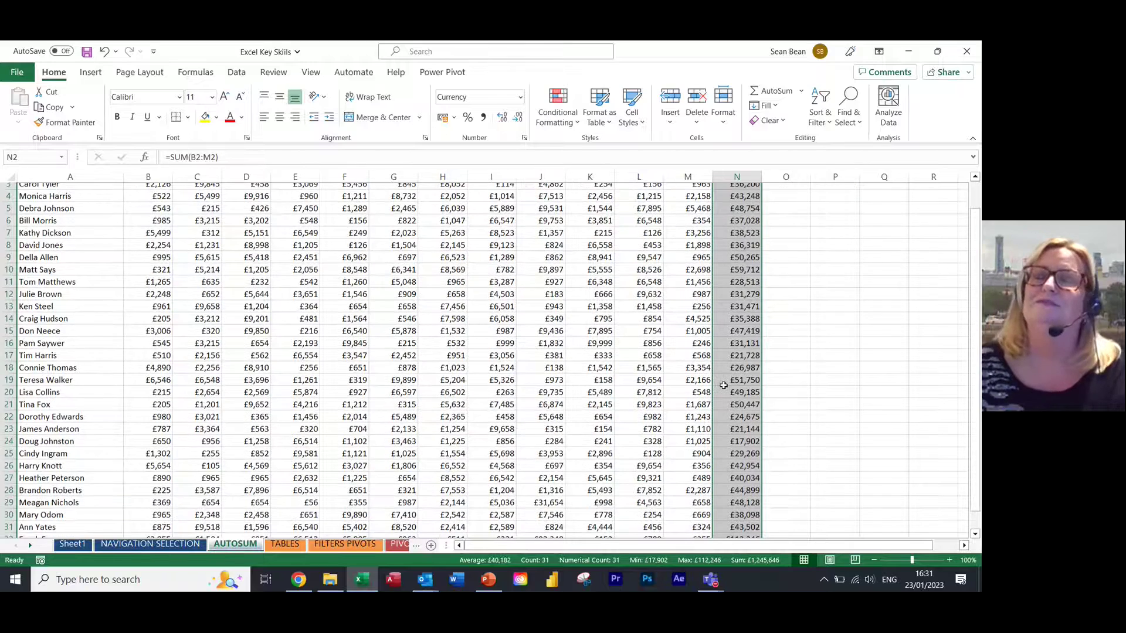
scroll(723, 385, "up", 1)
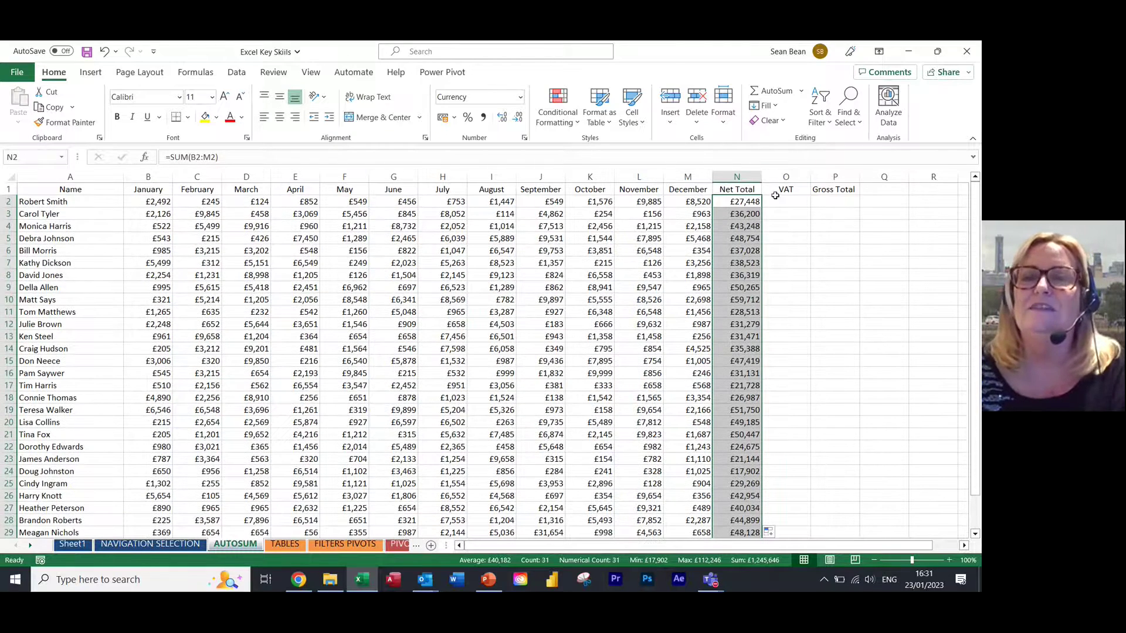
Calculate the VAT in O2 with the formula =N2*20% and fill it down to the last name's row
left_click(774, 198)
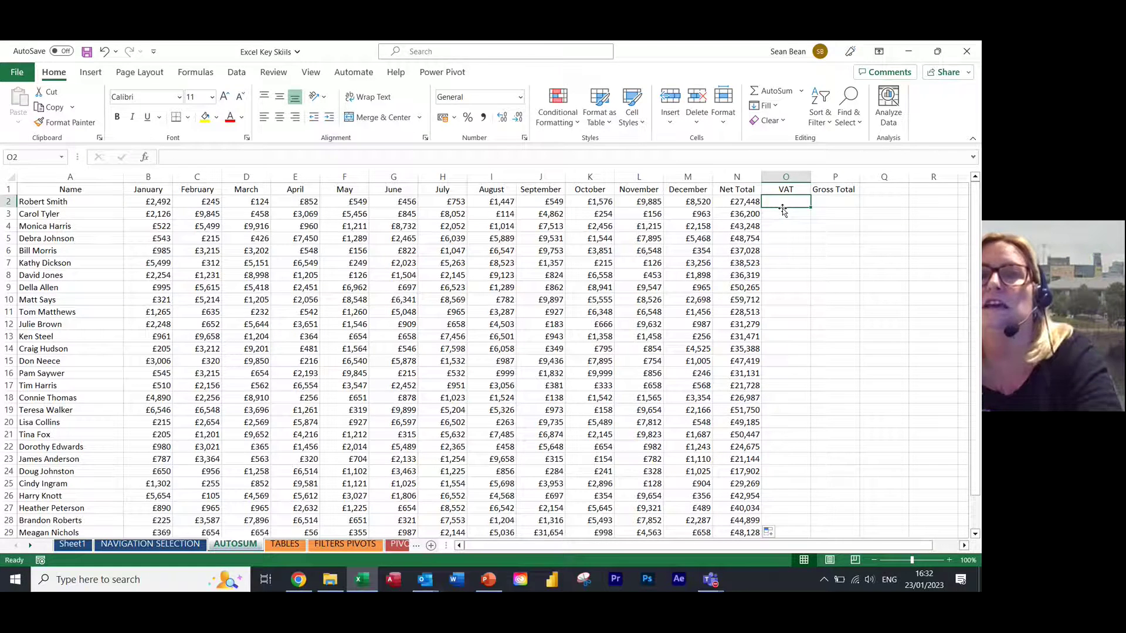
type("=")
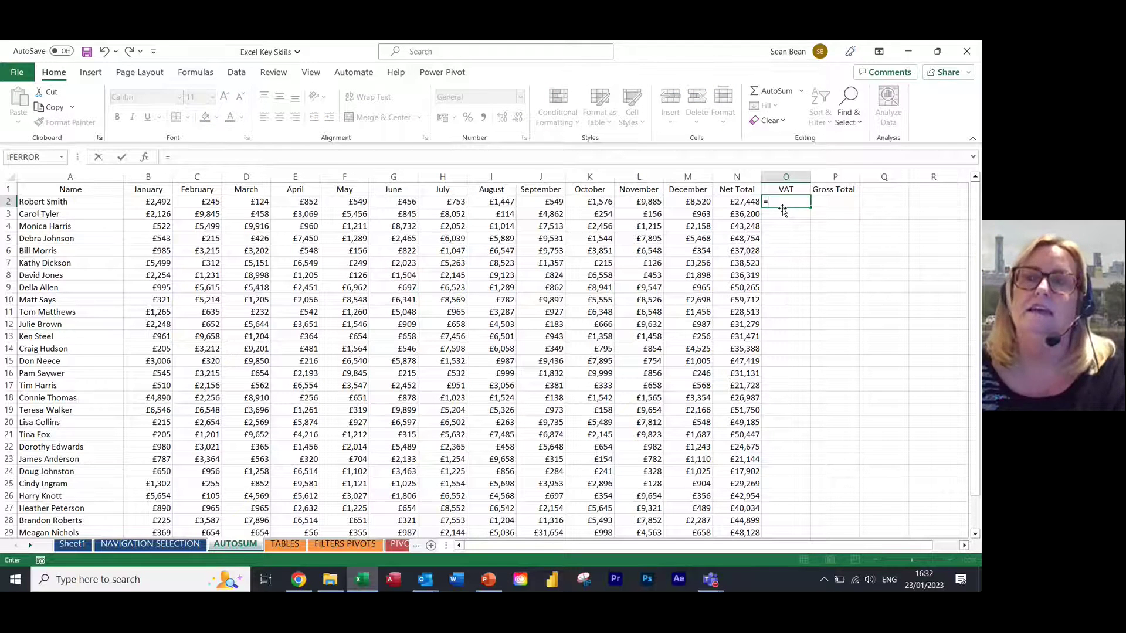
left_click(734, 202)
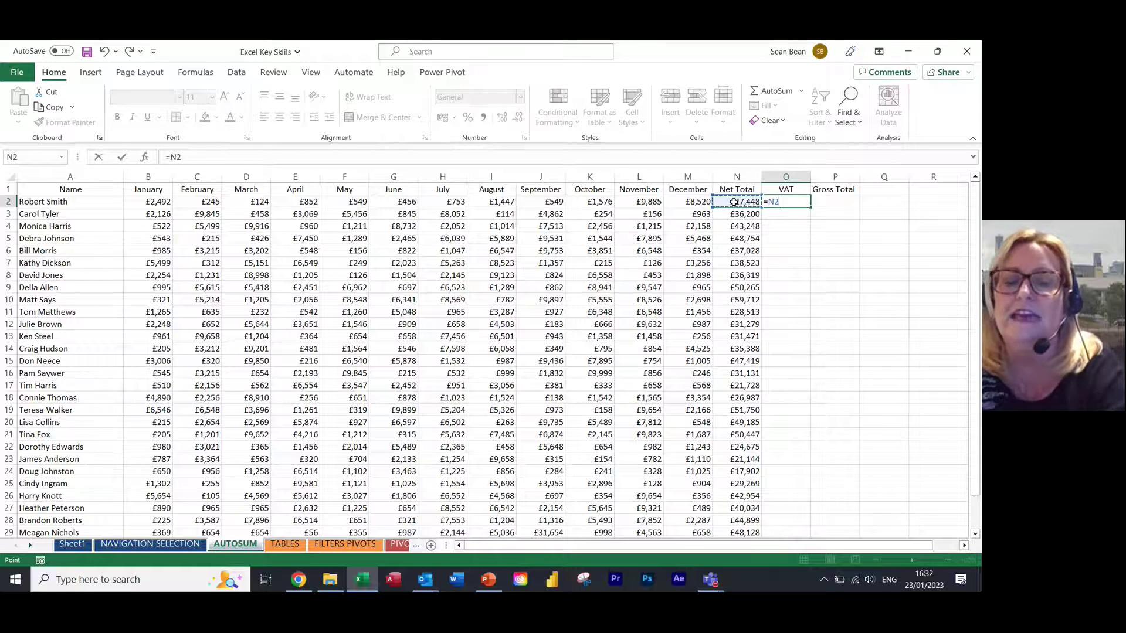
type("*")
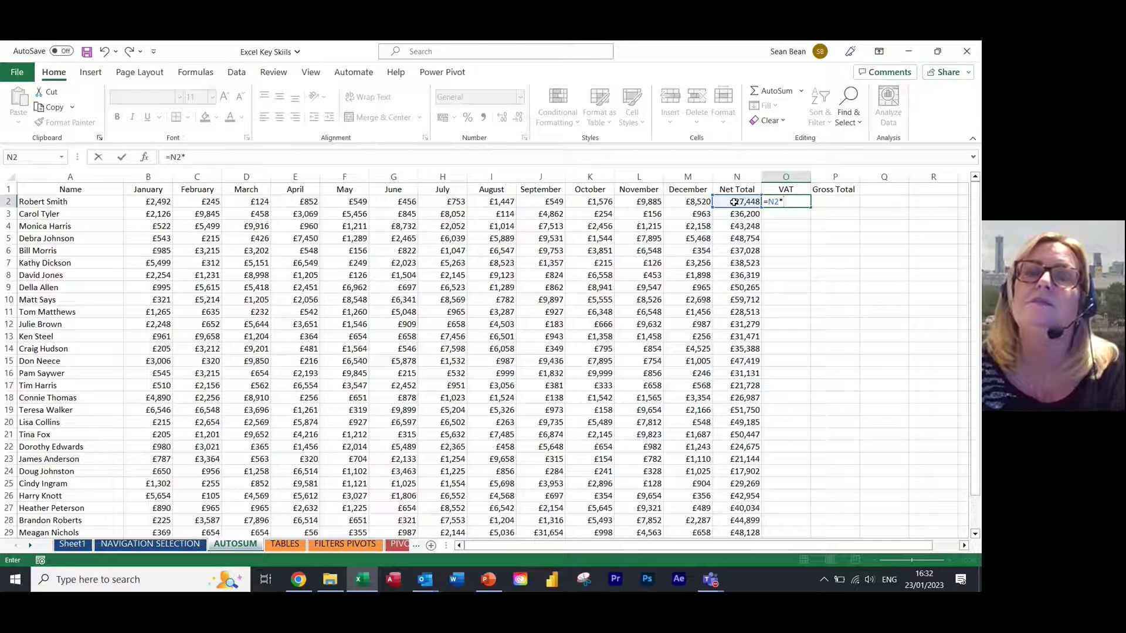
type("2")
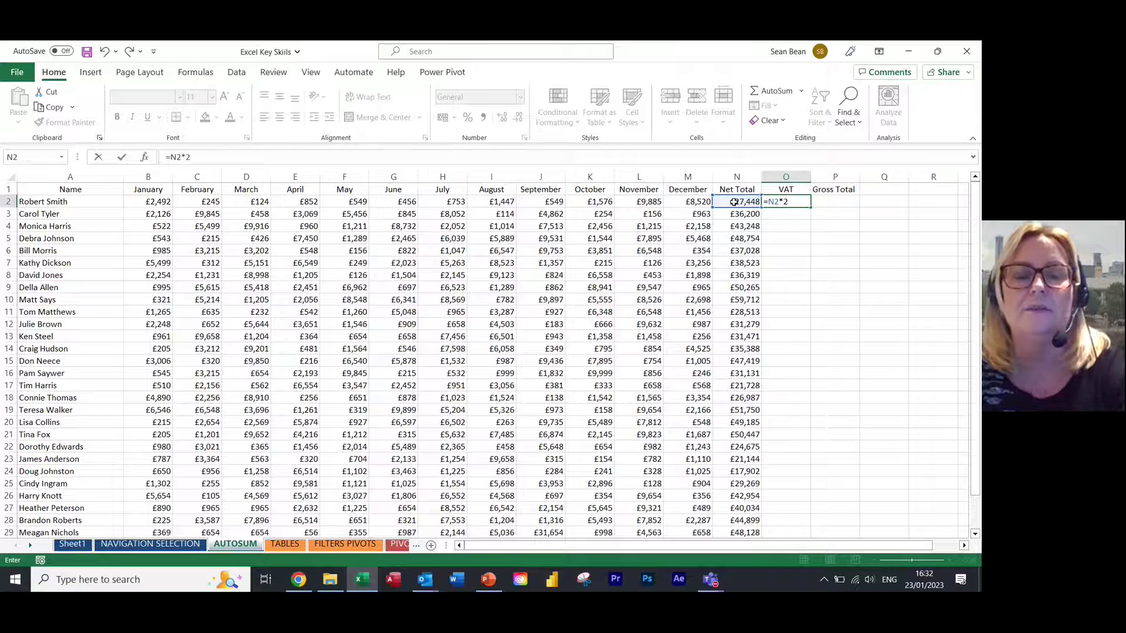
type("0%")
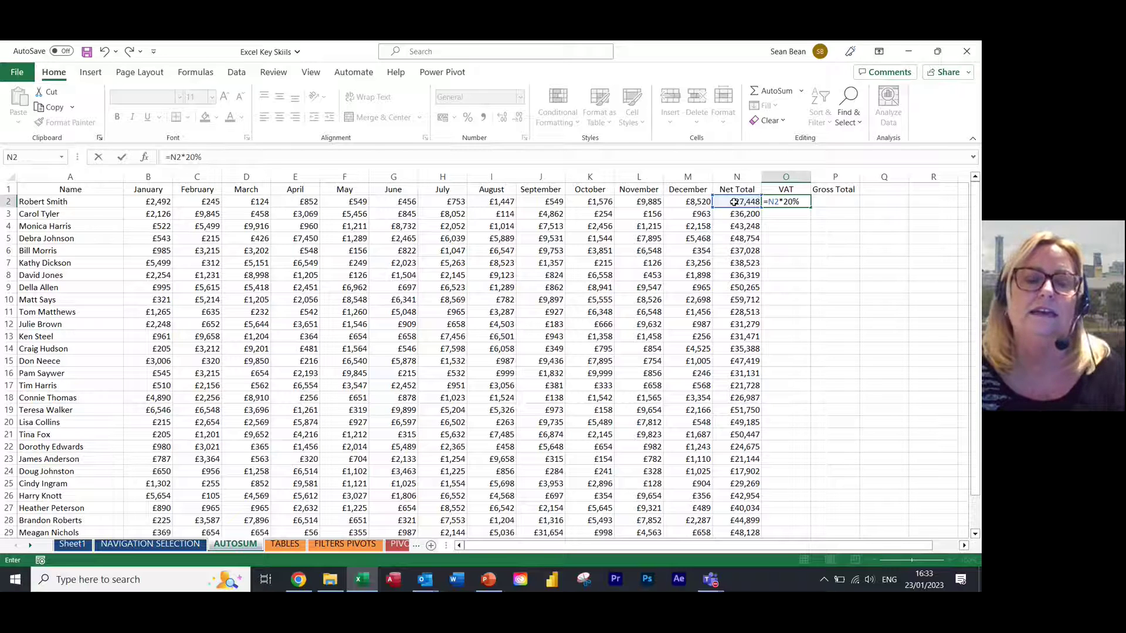
key("ctrl+Return")
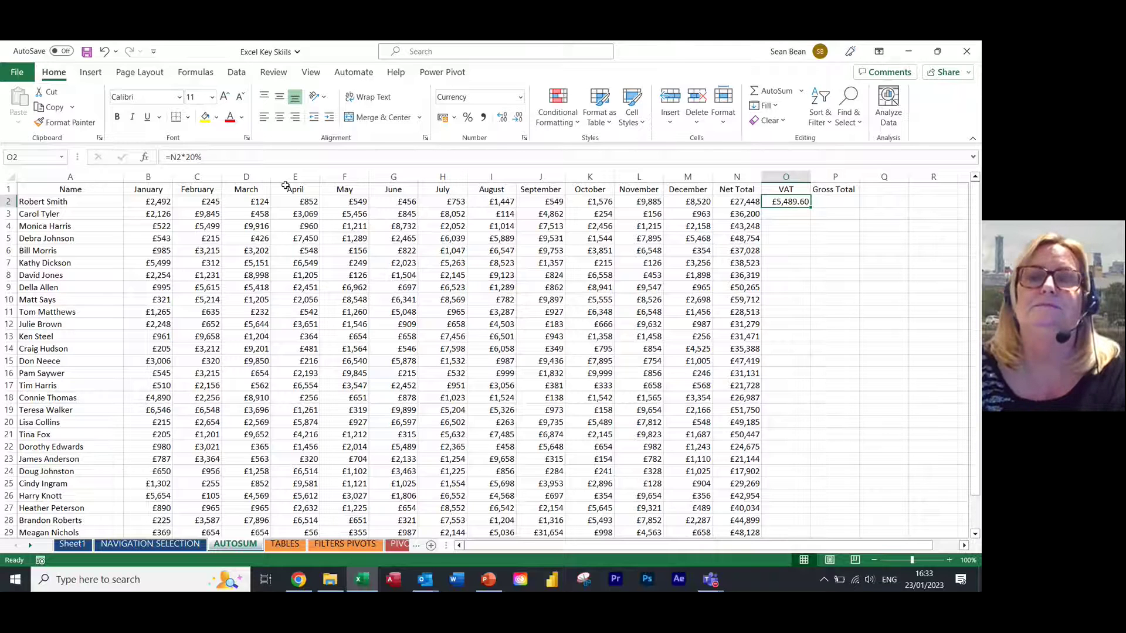
double_click(812, 209)
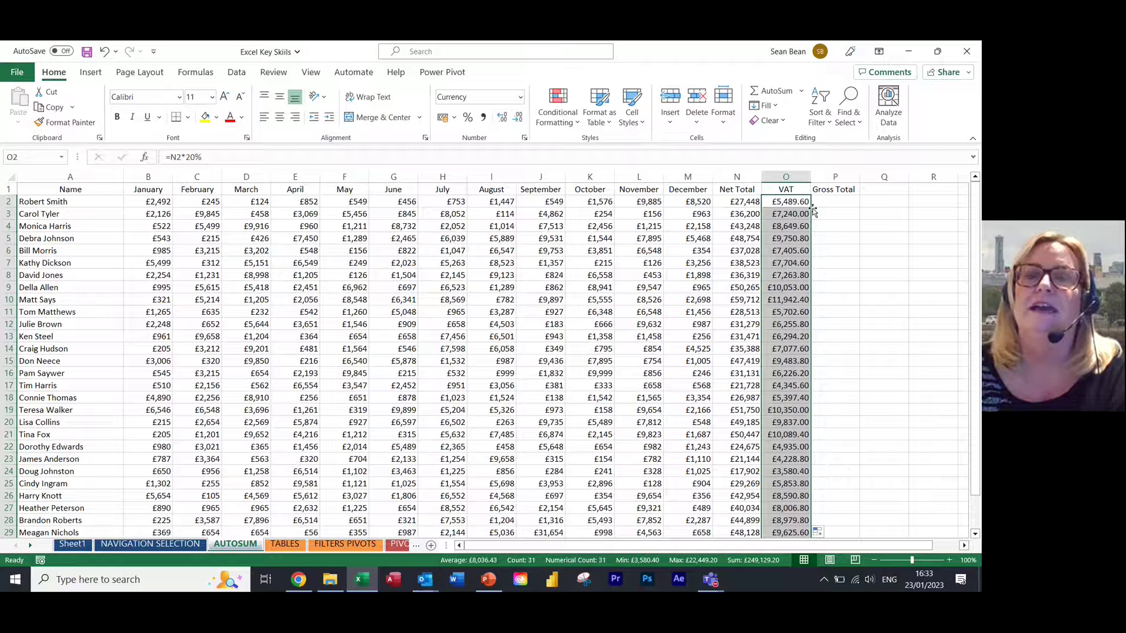
Enter the row label Total in A33, directly below the last name
left_click(844, 200)
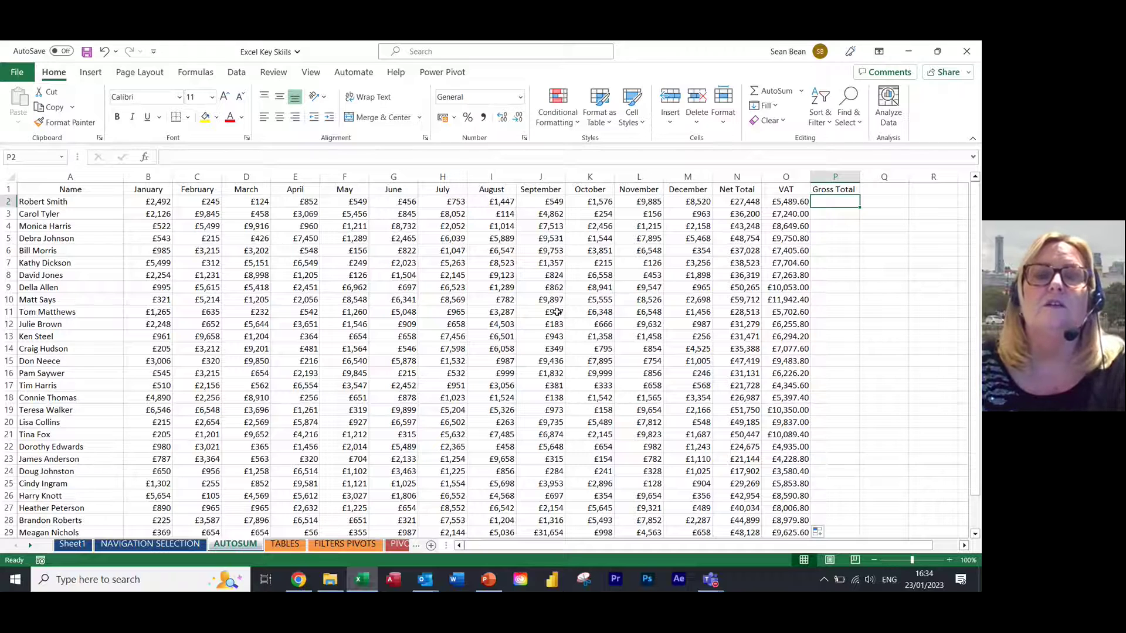
left_click(514, 302)
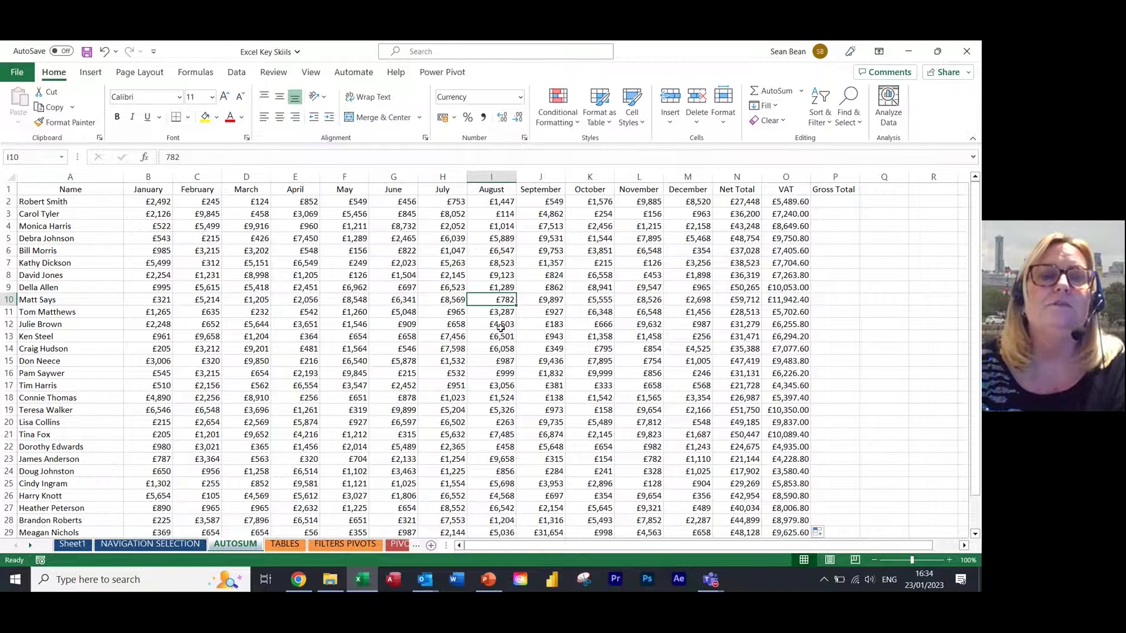
scroll(500, 328, "down", 1)
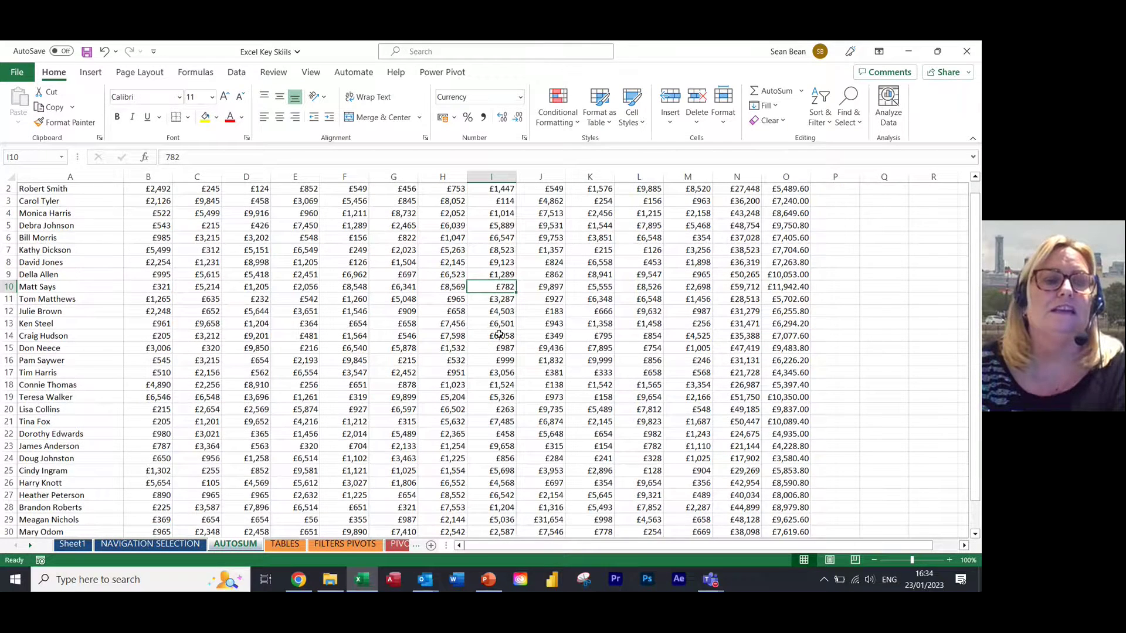
scroll(499, 334, "down", 3)
left_click(56, 469)
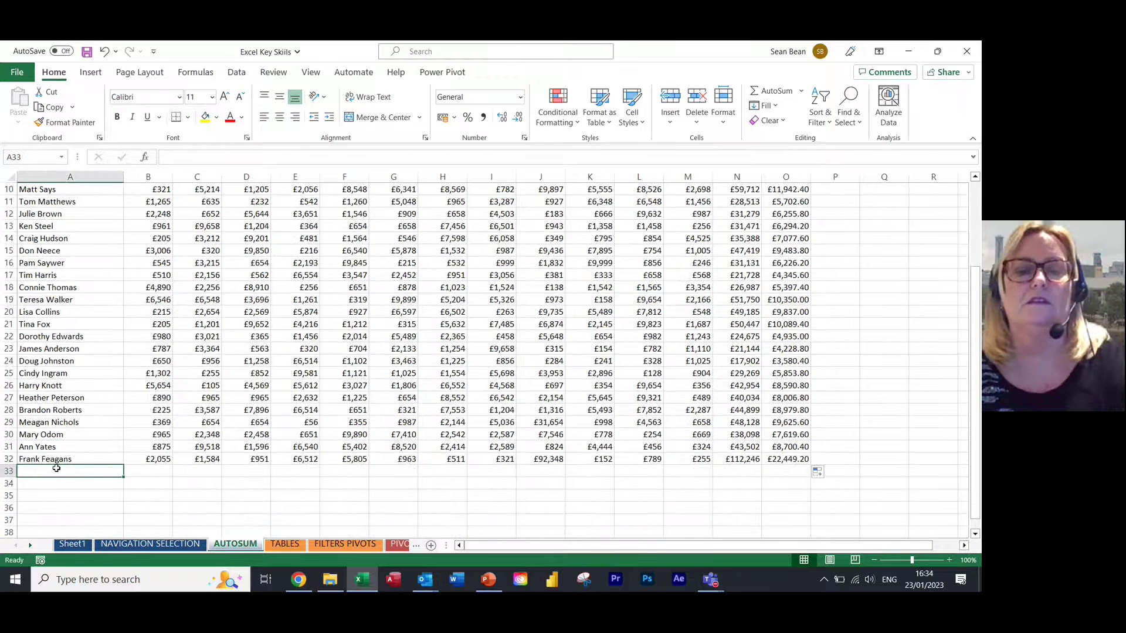
type("Total")
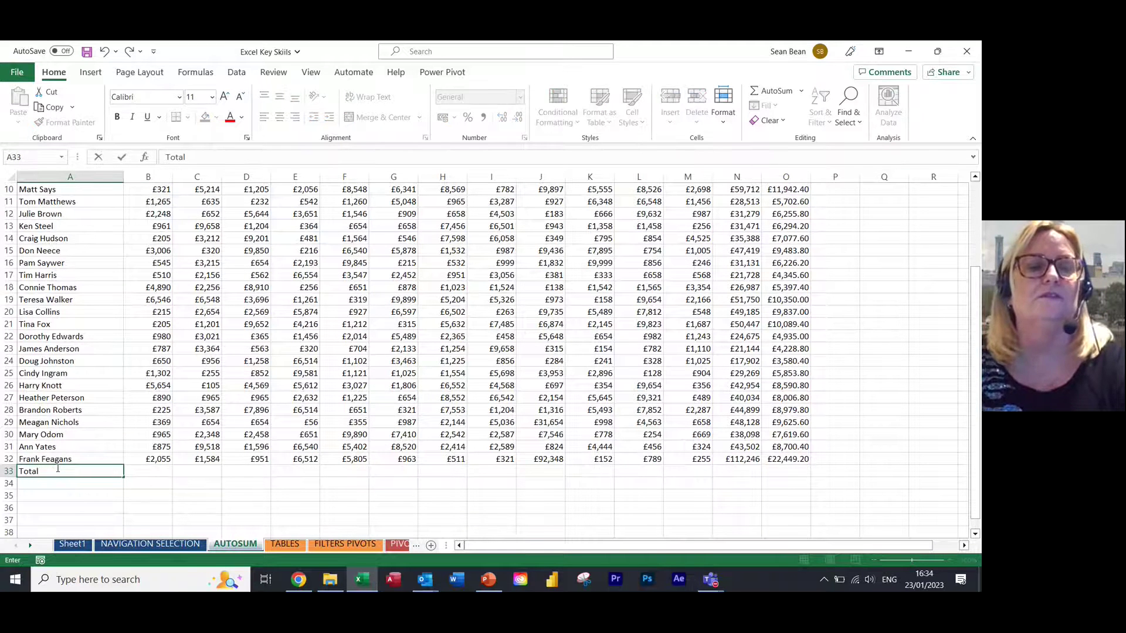
key("Tab")
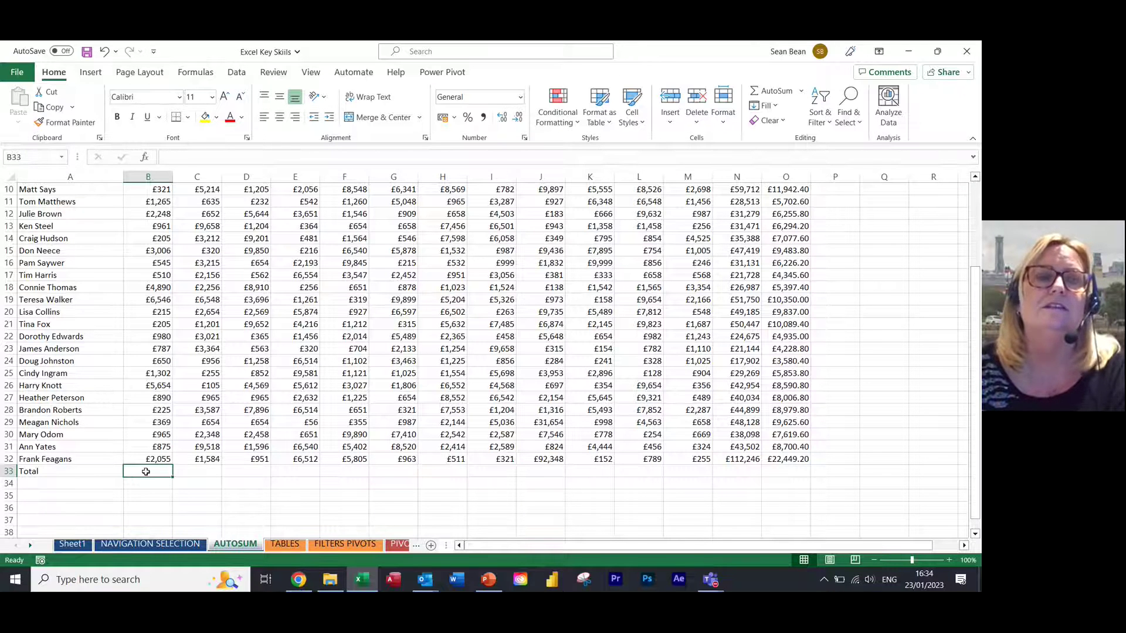
Sum the January column in B33 with AutoSum and copy the formula across the Total row to column O
left_click(764, 92)
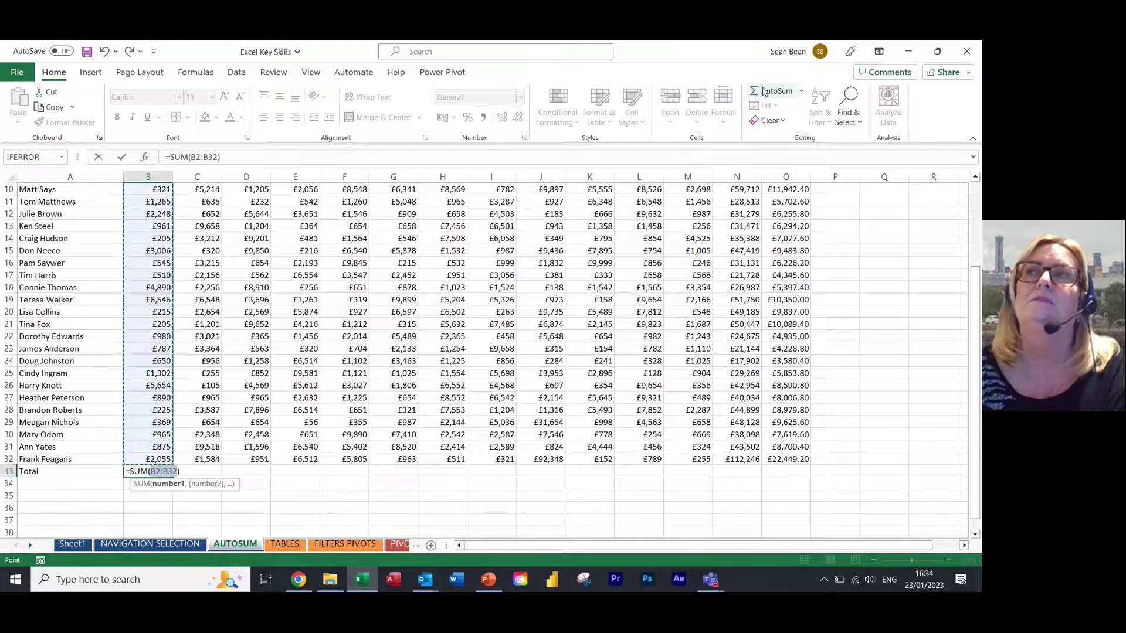
left_click(764, 91)
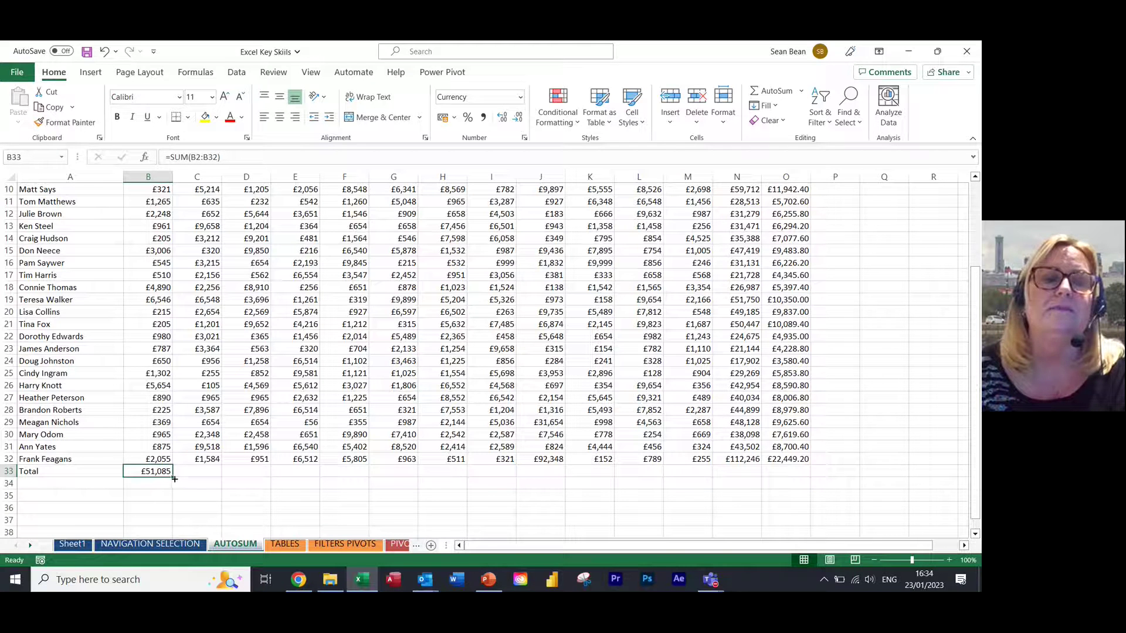
left_click_drag(174, 479, 791, 479)
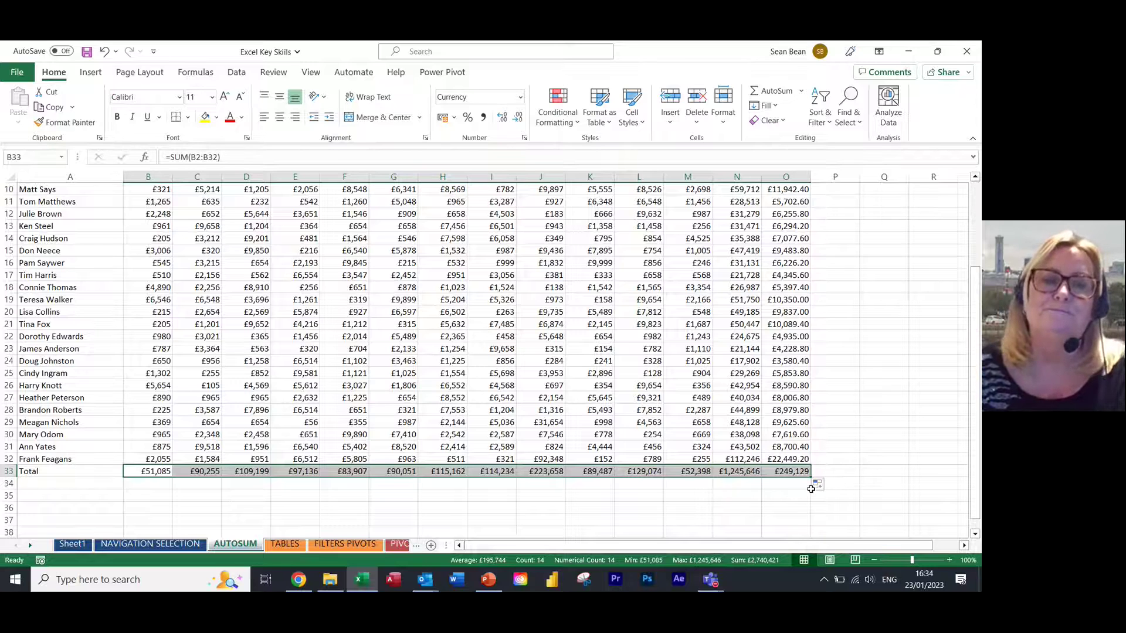
Select entire worksheet rows one after another: row 8 from K8, row 14 from I14, and row 15
scroll(368, 350, "up", 2)
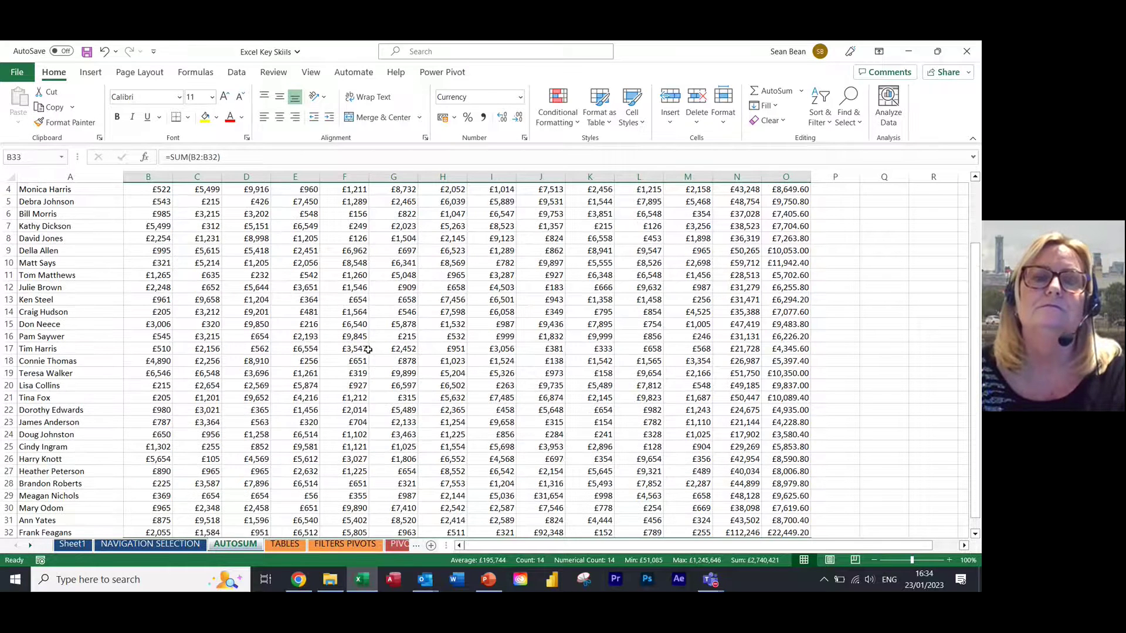
scroll(368, 349, "up", 1)
left_click(323, 236)
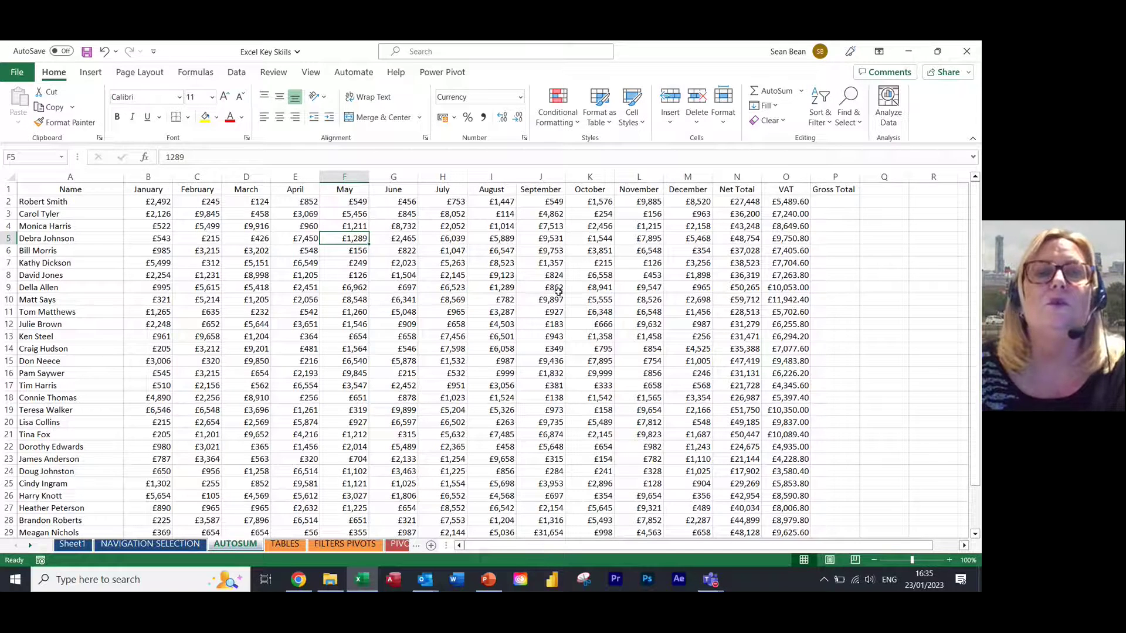
left_click(573, 274)
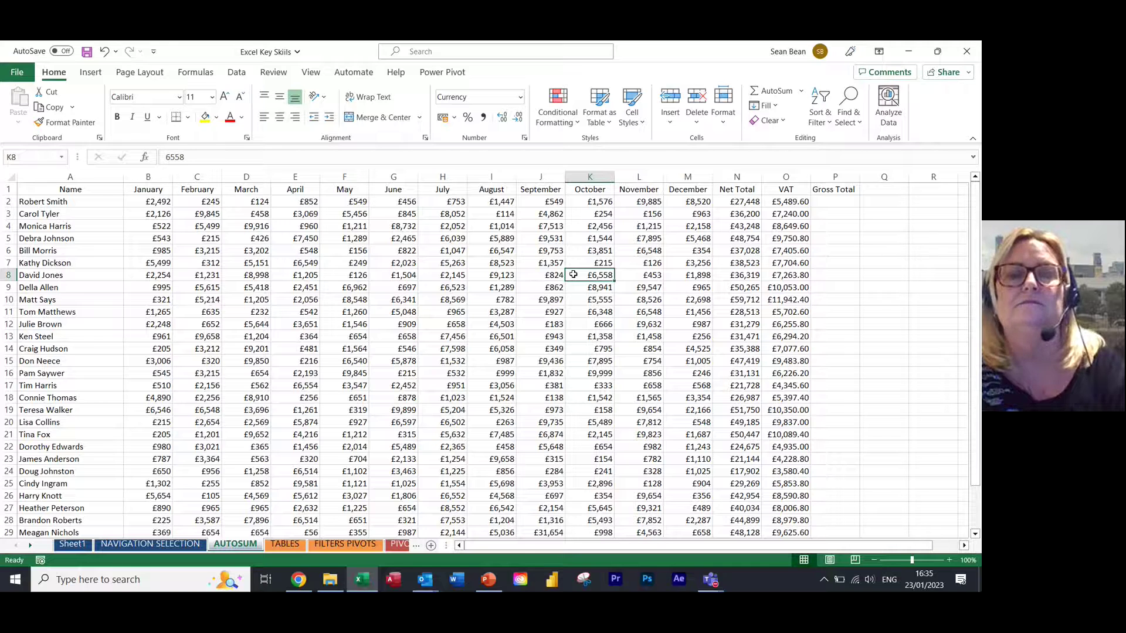
key("shift+space")
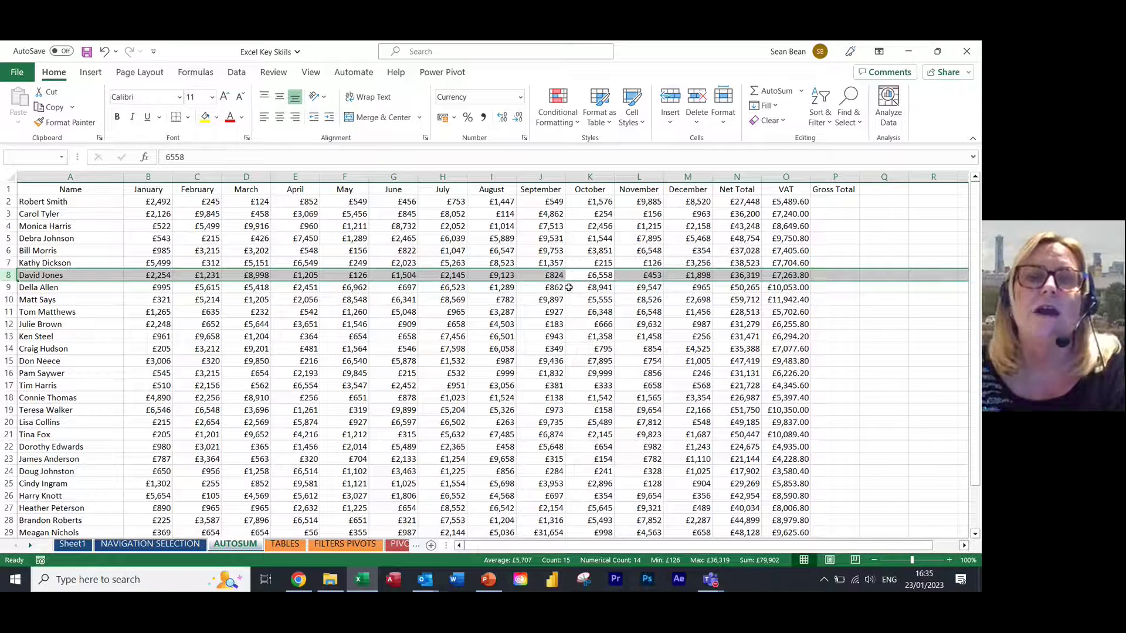
left_click(484, 347)
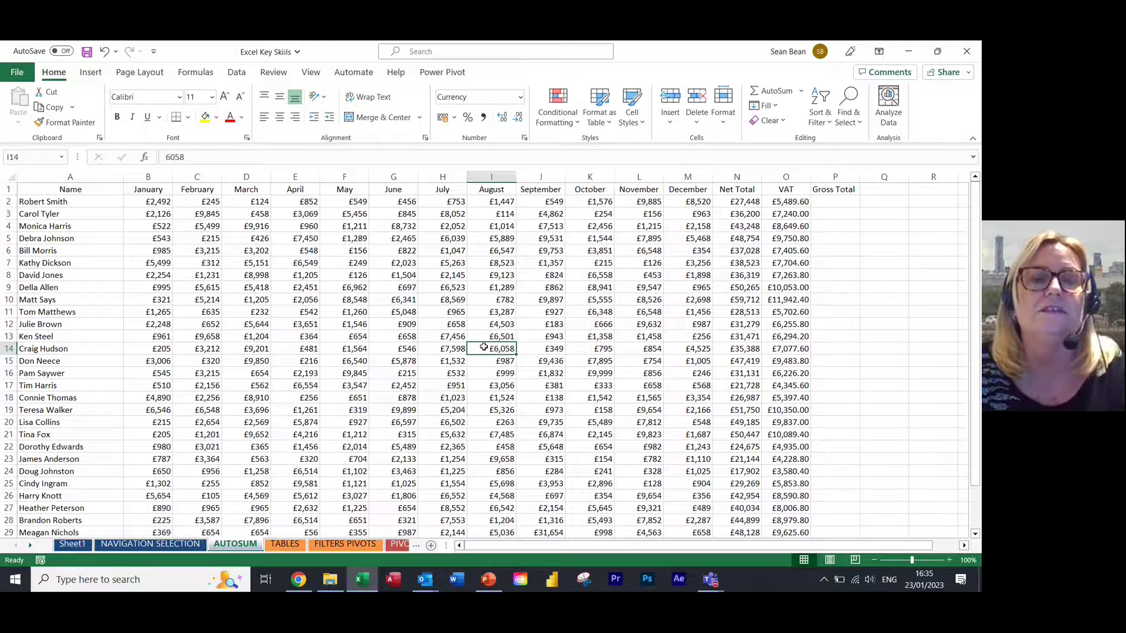
key("shift+space")
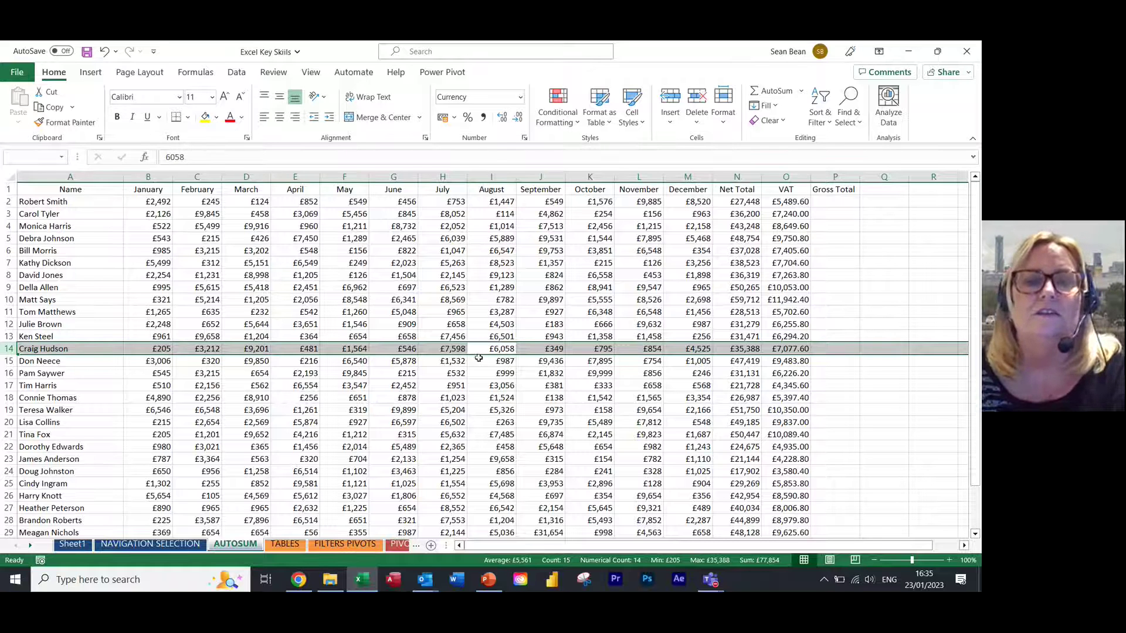
left_click(479, 362)
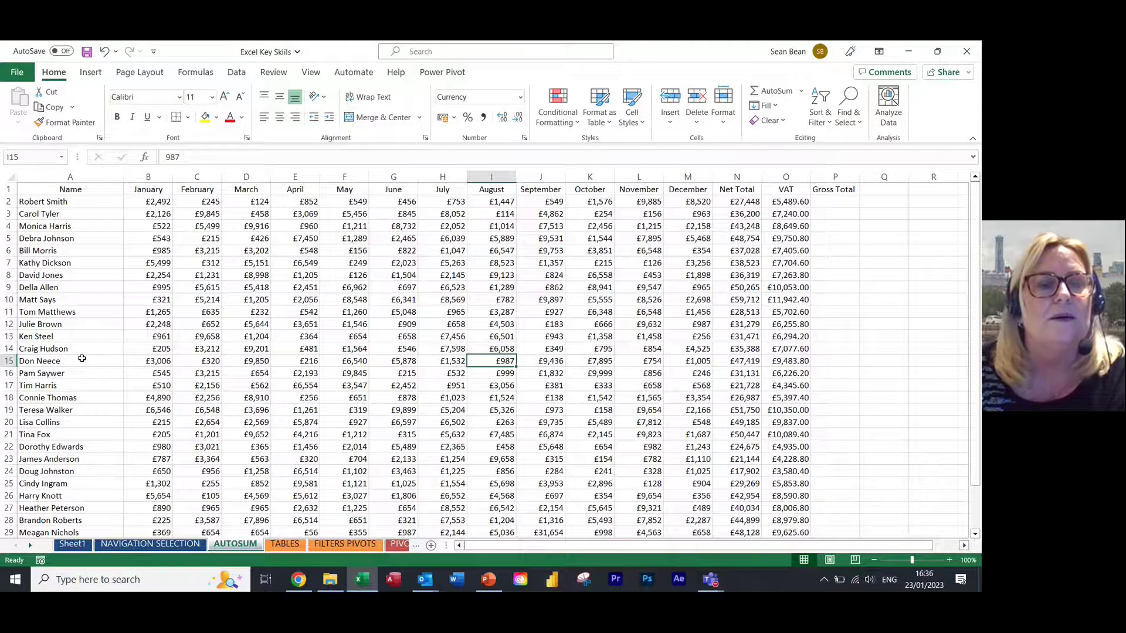
left_click(9, 361)
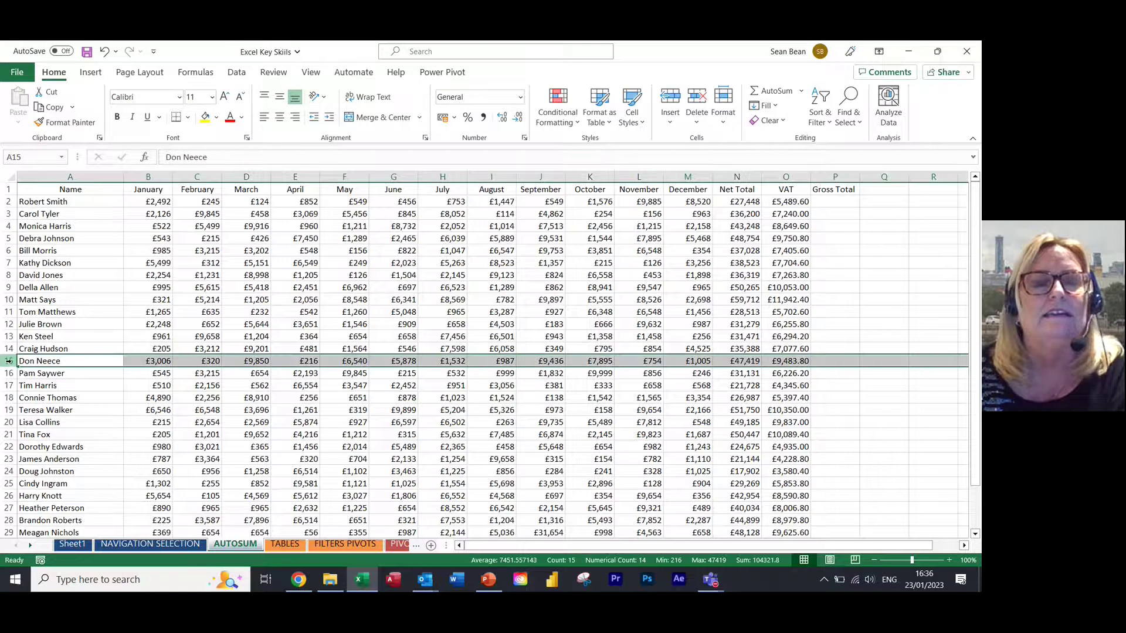
Select the entire August column from cell I13, and release the selection
left_click(508, 340)
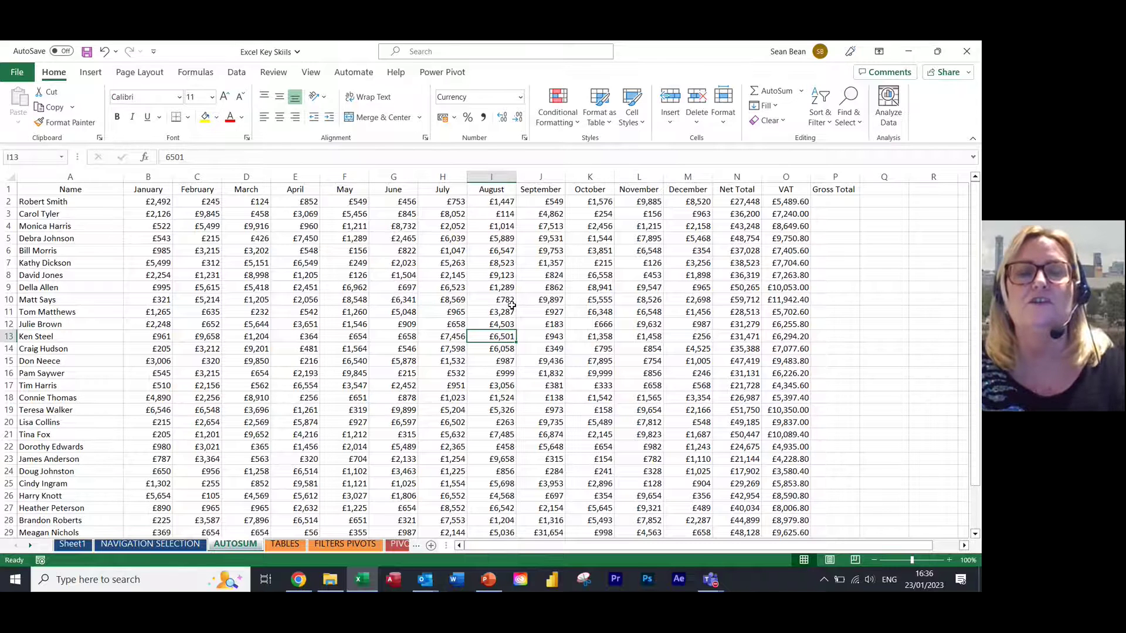
key("ctrl+space")
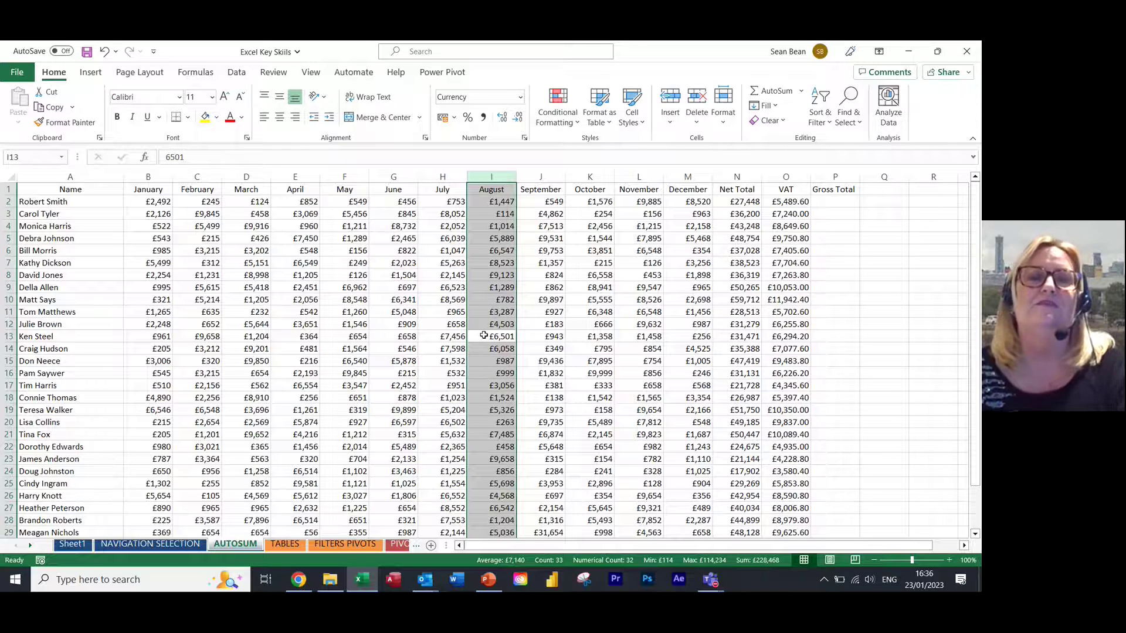
left_click(355, 312)
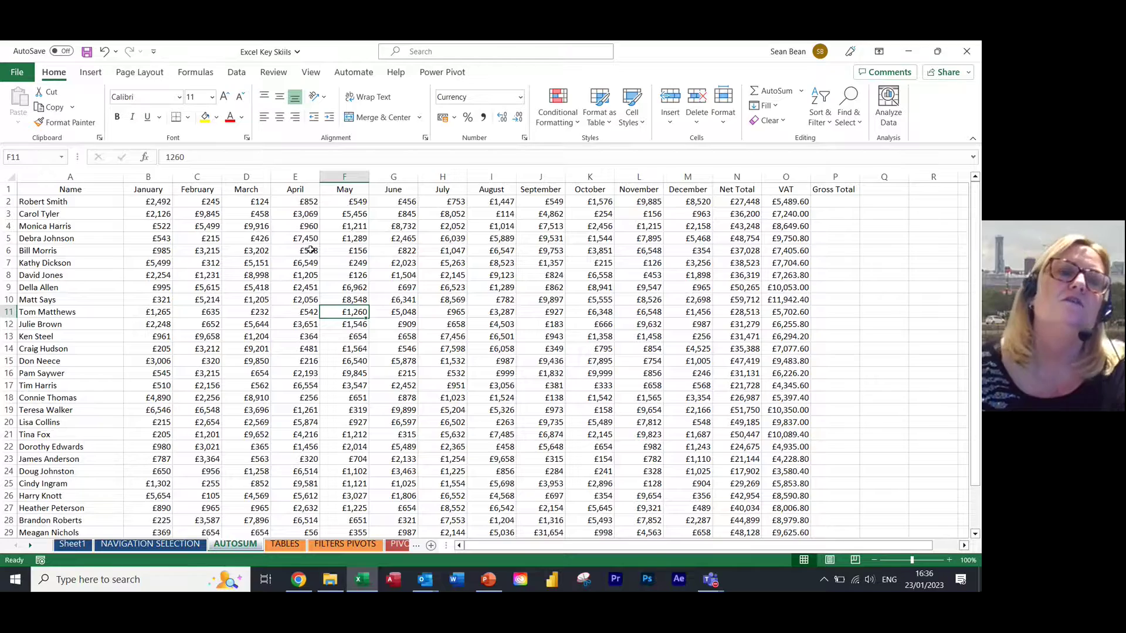
Freeze the panes at B2 so the month heading row and the Name column stay fixed
scroll(311, 249, "down", 6)
scroll(319, 247, "up", 6)
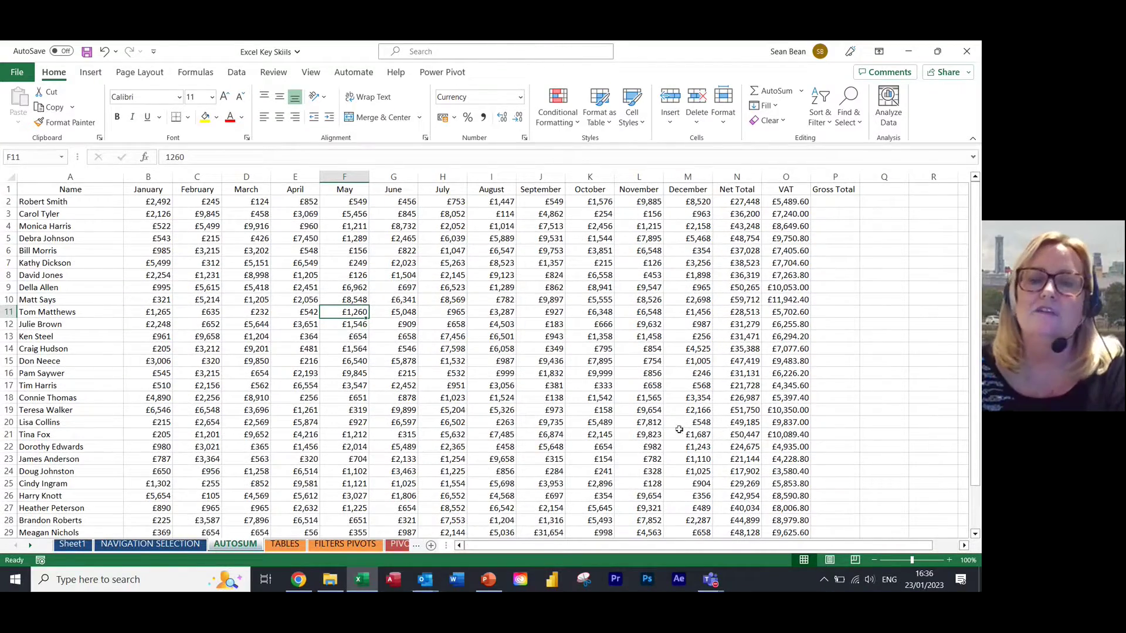
left_click(965, 547)
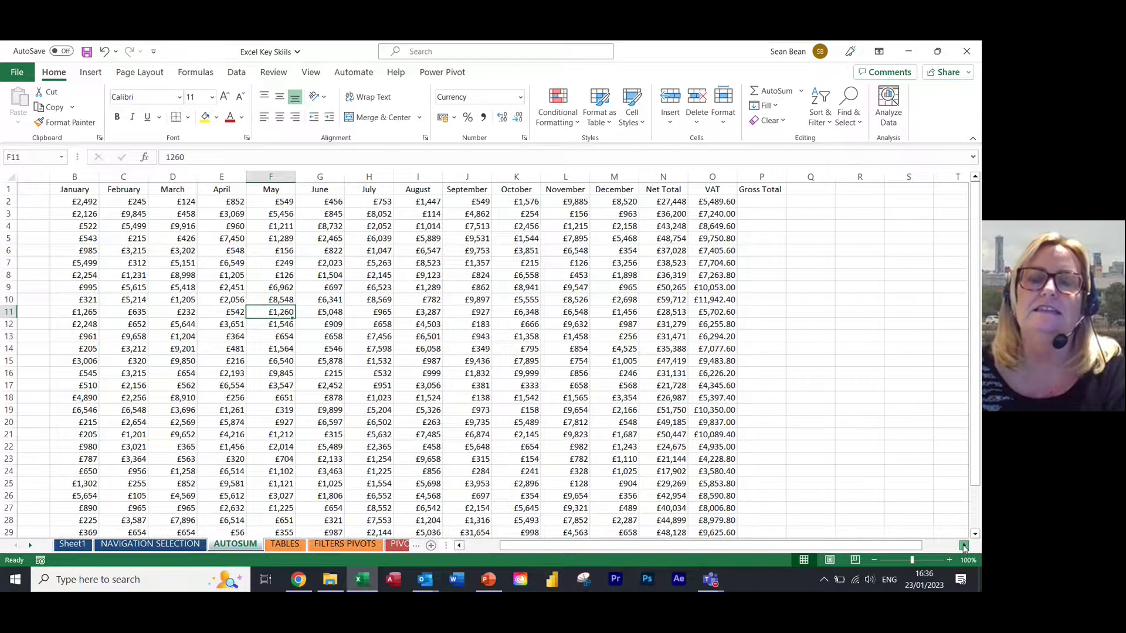
left_click(965, 546)
scroll(754, 520, "left", 3)
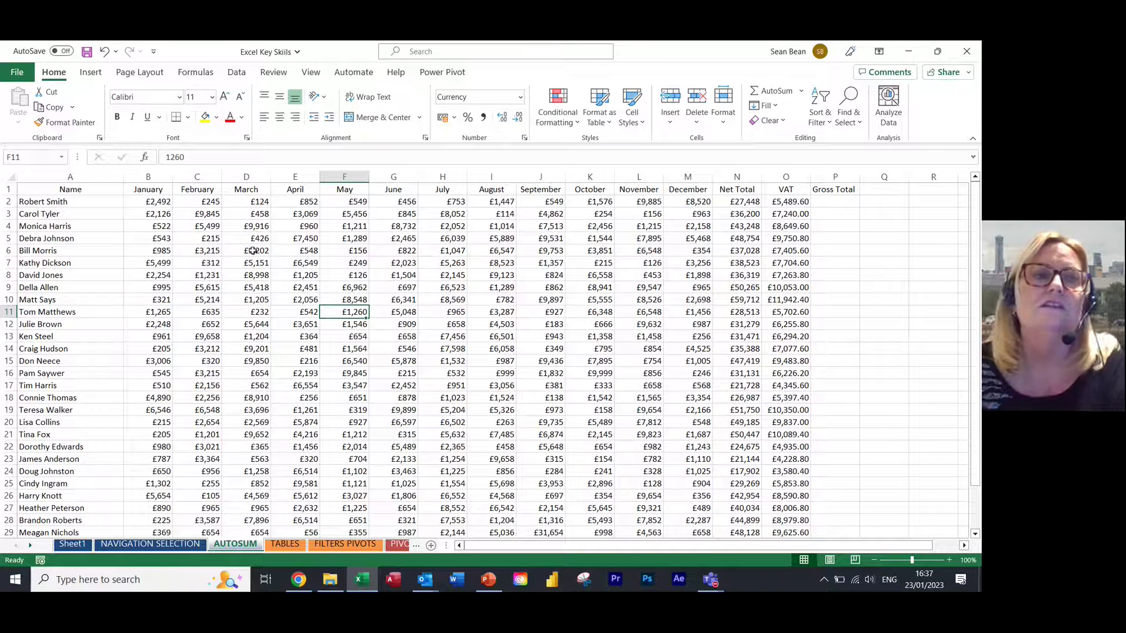
left_click(163, 205)
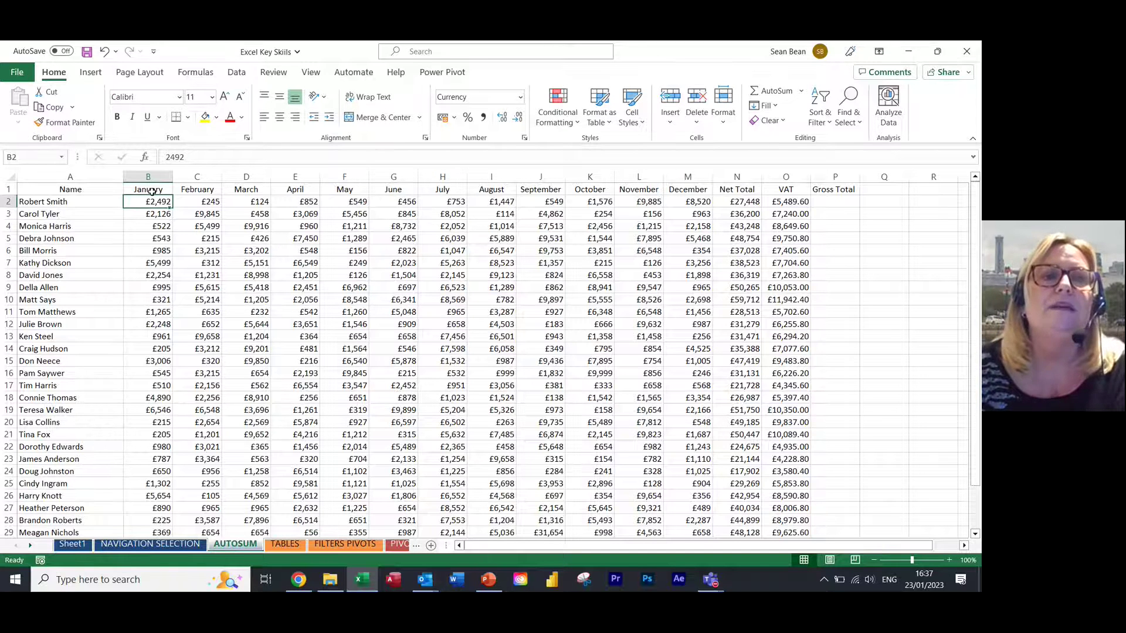
left_click(321, 80)
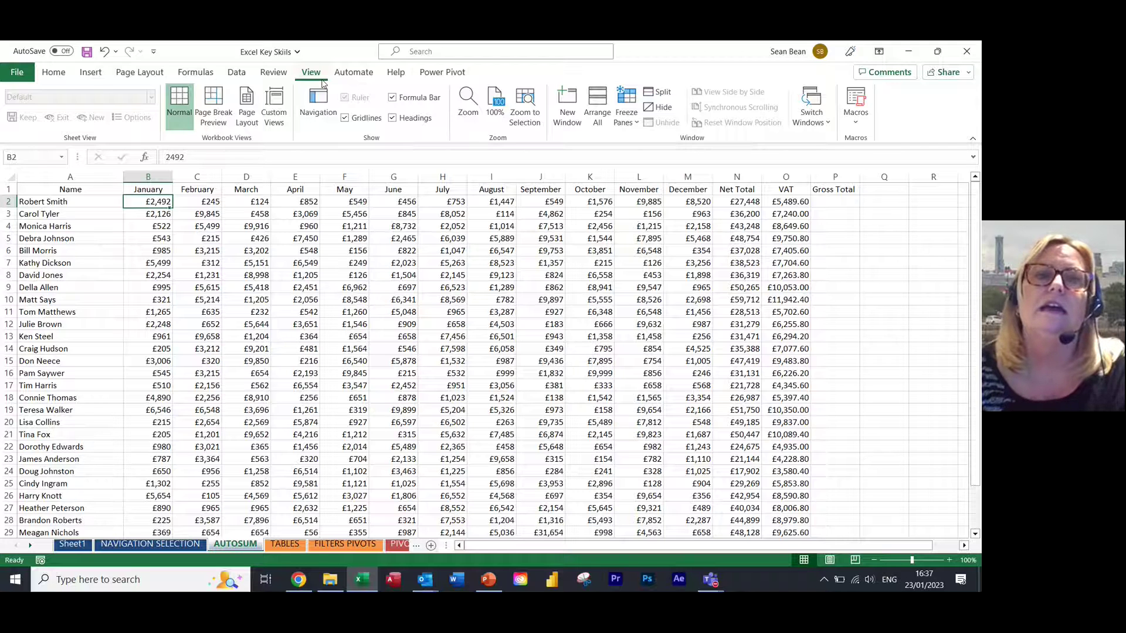
left_click(621, 124)
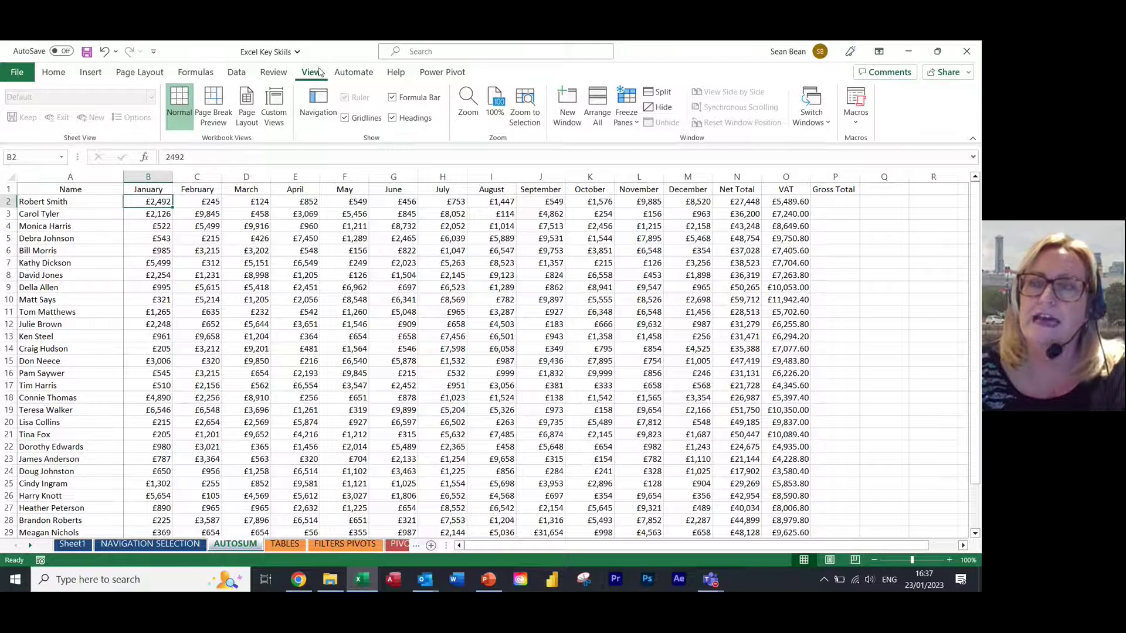
Examine the freeze options and how the heading row and Name column behave across and down the sheet
left_click(630, 122)
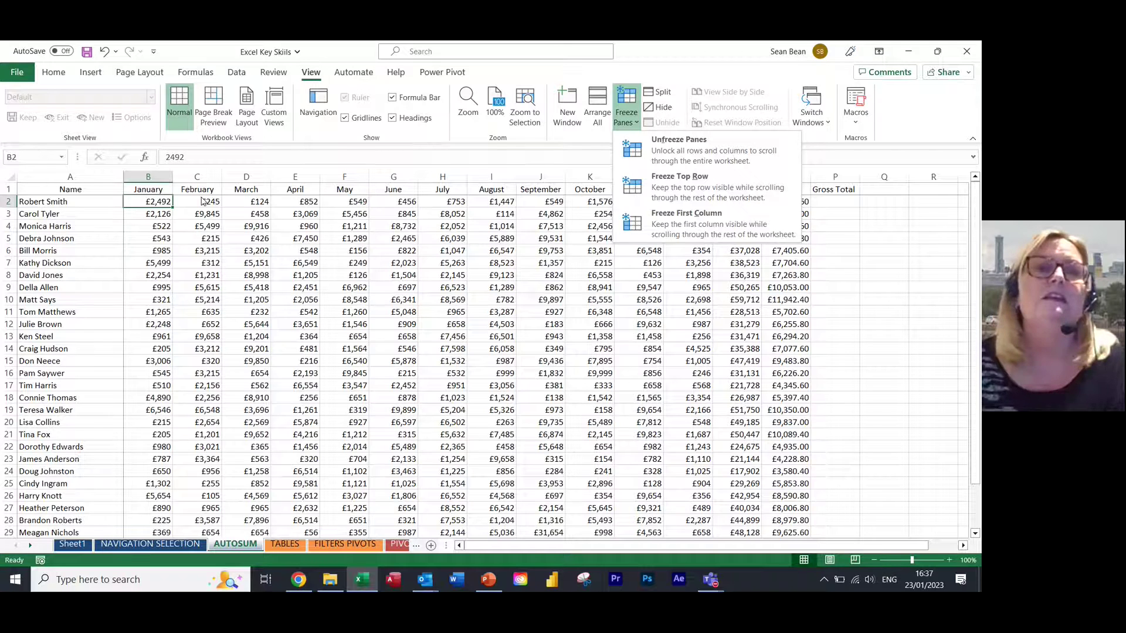
left_click(216, 249)
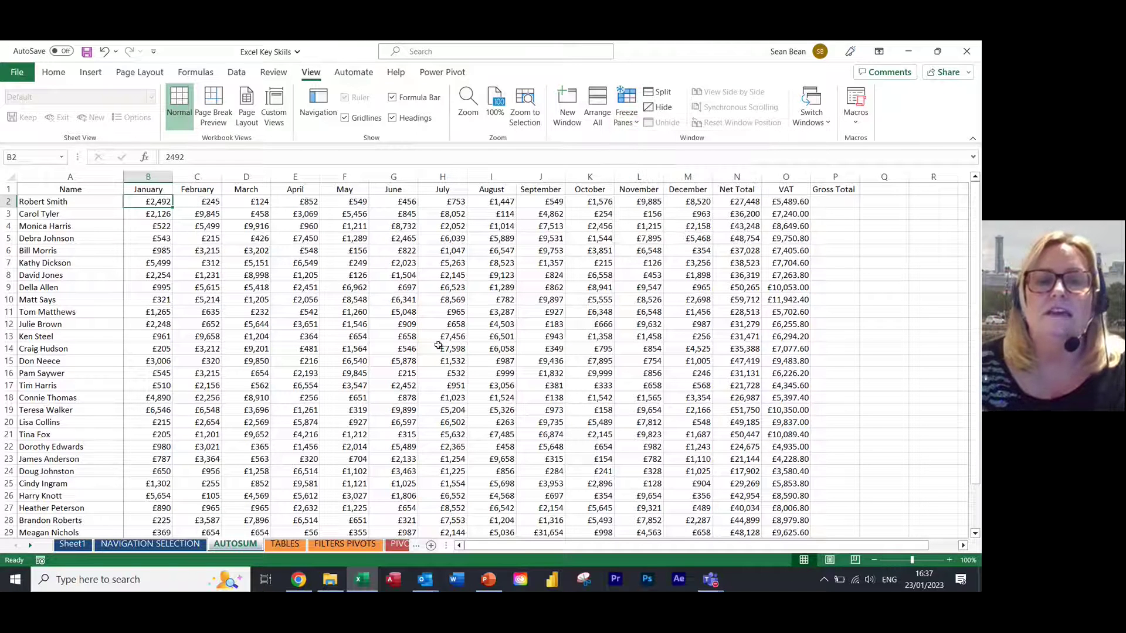
left_click(962, 546)
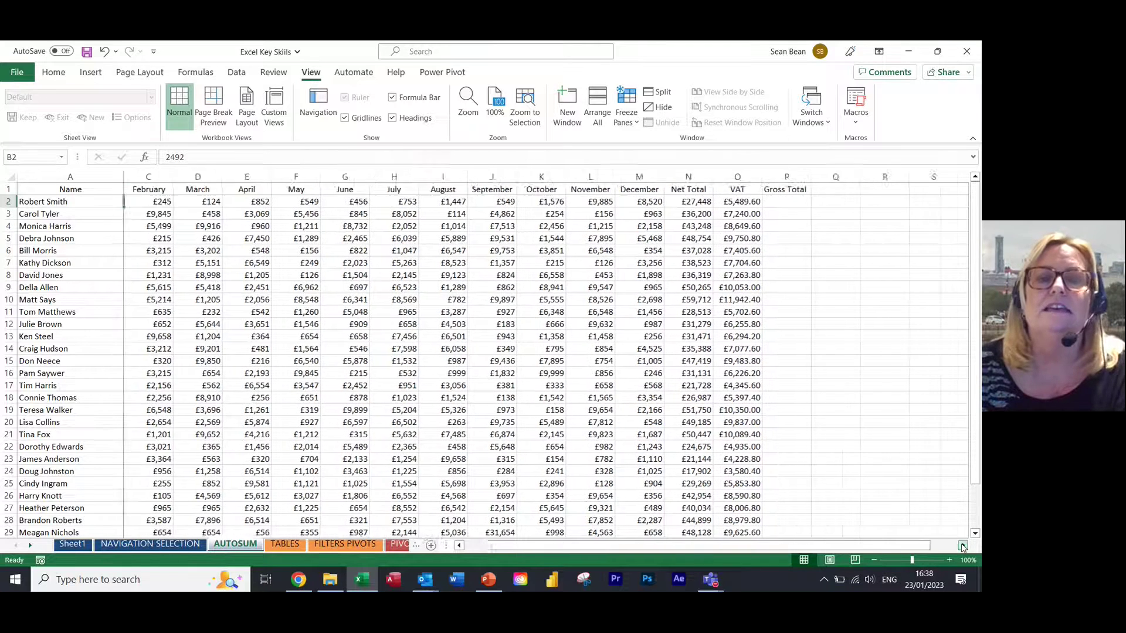
left_click(962, 547)
left_click(962, 546)
left_click_drag(820, 547, 743, 549)
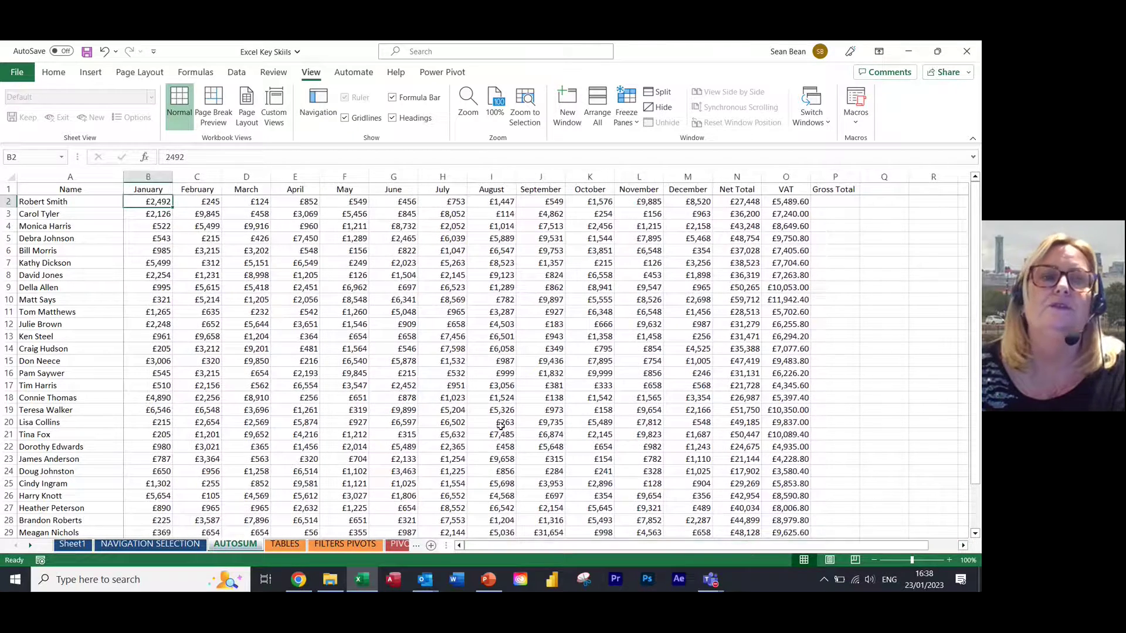
scroll(499, 412, "down", 3)
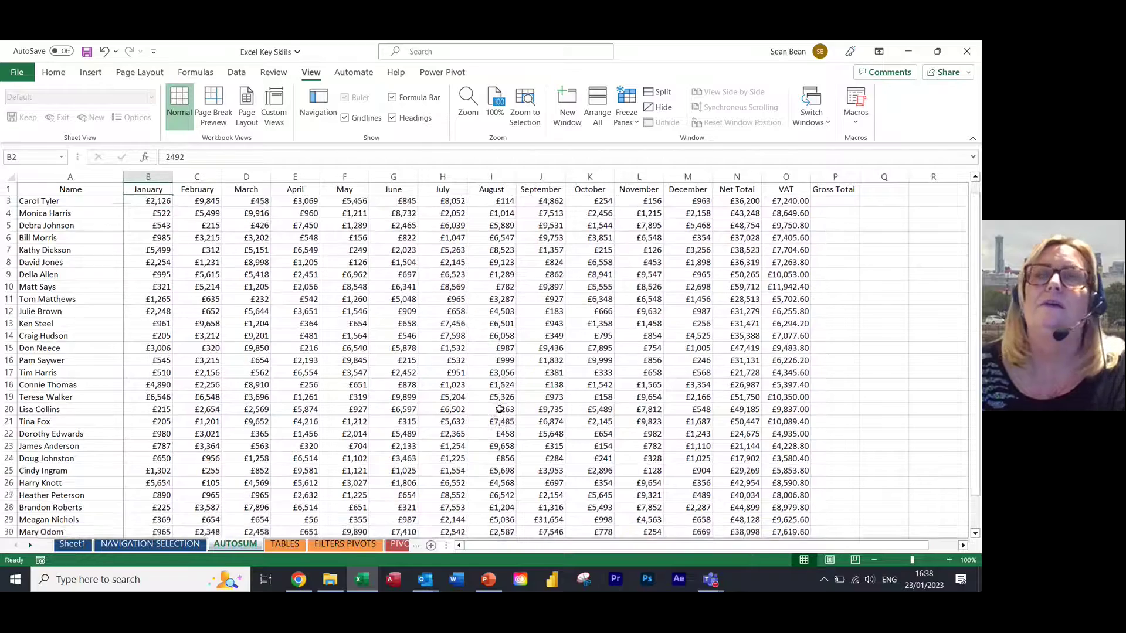
scroll(399, 338, "up", 3)
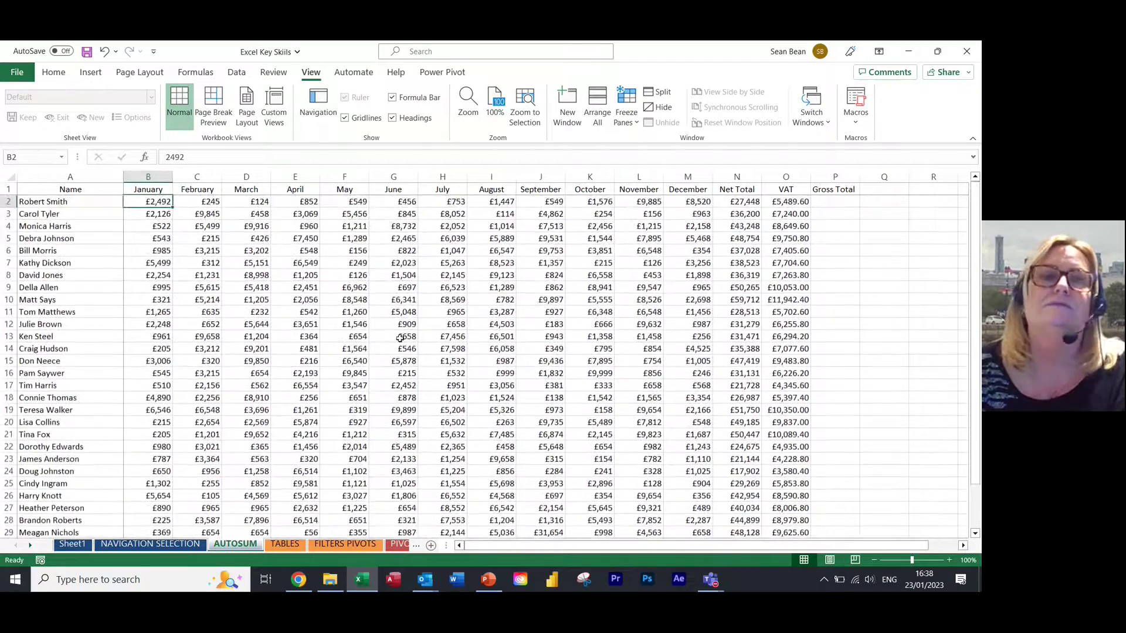
left_click(381, 252)
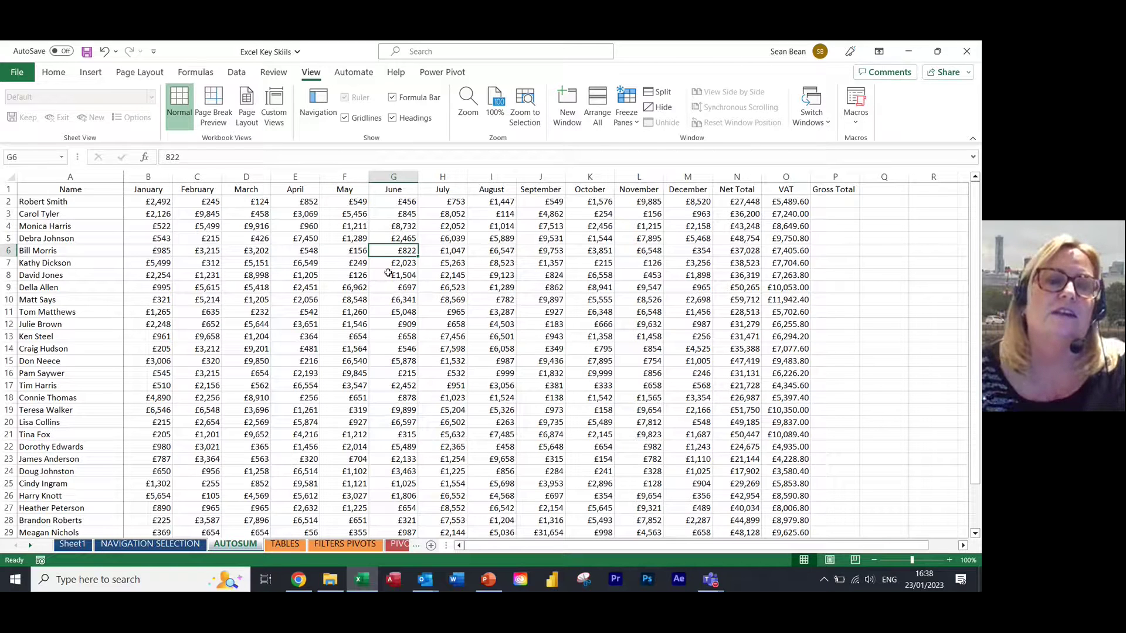
On the TABLES sheet, clear the formulas in F2:F3 beside the Invoices overdue and Value overdue labels
left_click(291, 546)
left_click(243, 370)
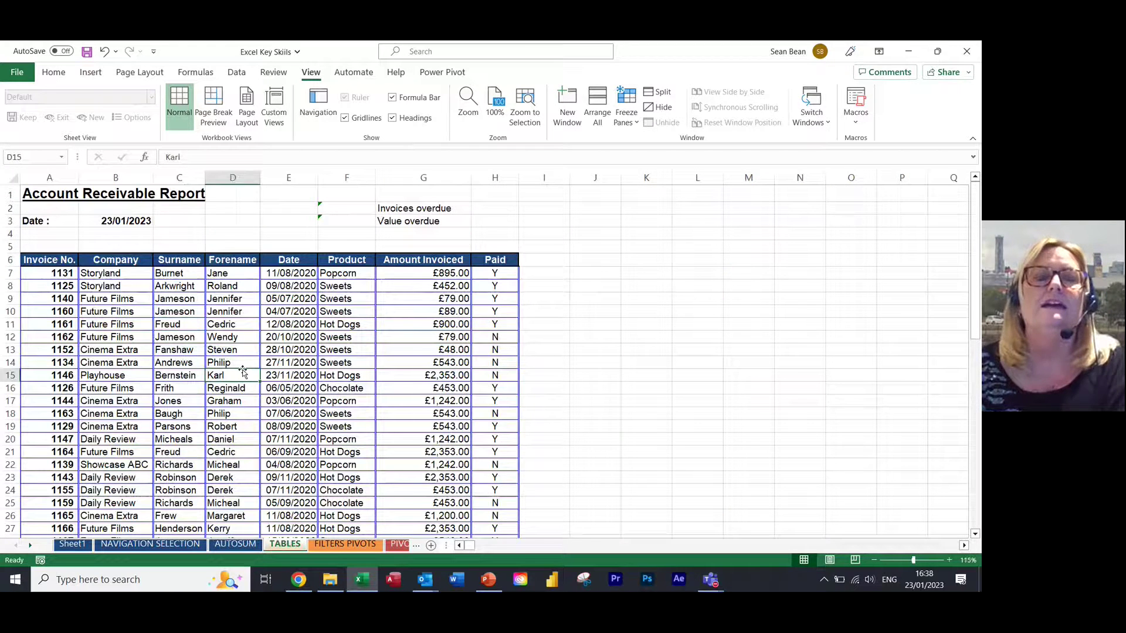
scroll(243, 370, "down", 3)
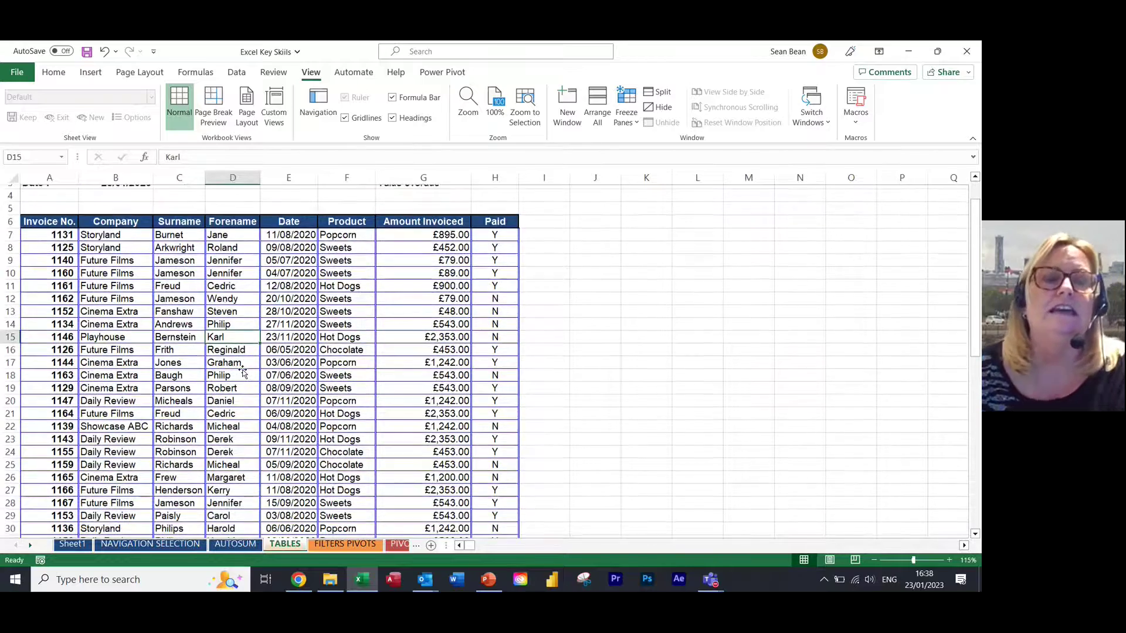
scroll(241, 370, "down", 5)
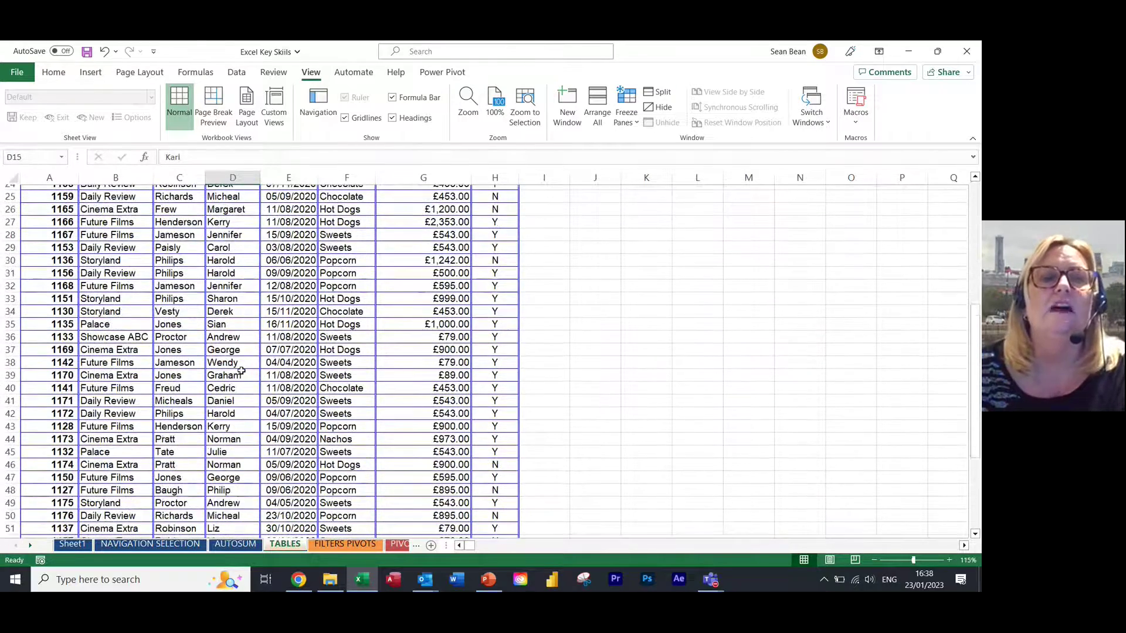
scroll(241, 370, "up", 8)
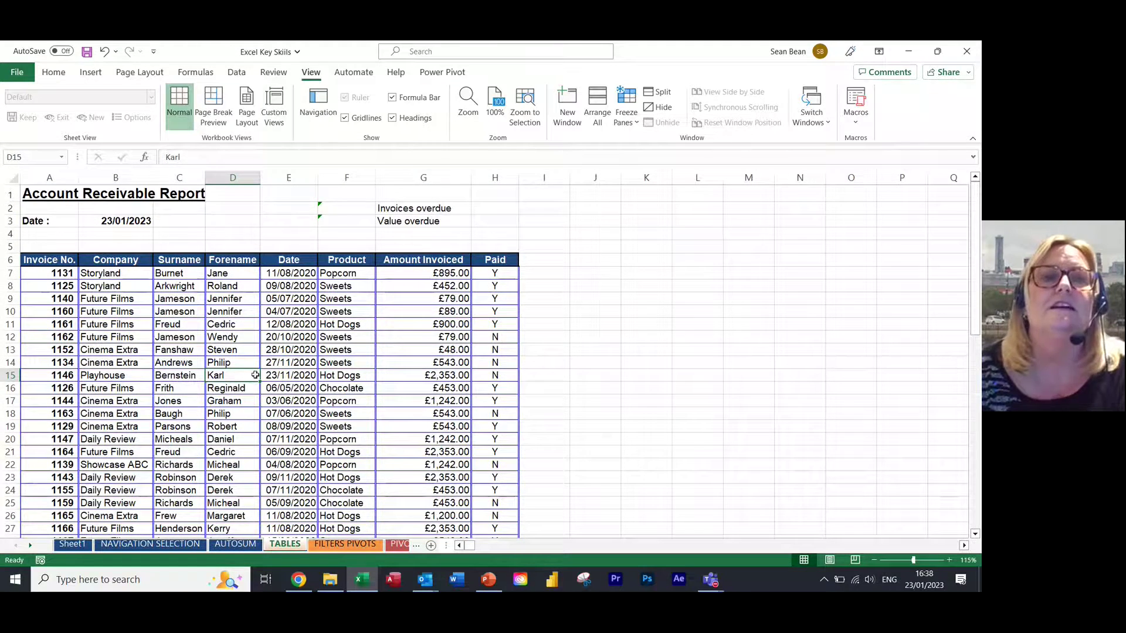
left_click_drag(346, 208, 348, 221)
key("ctrl+v")
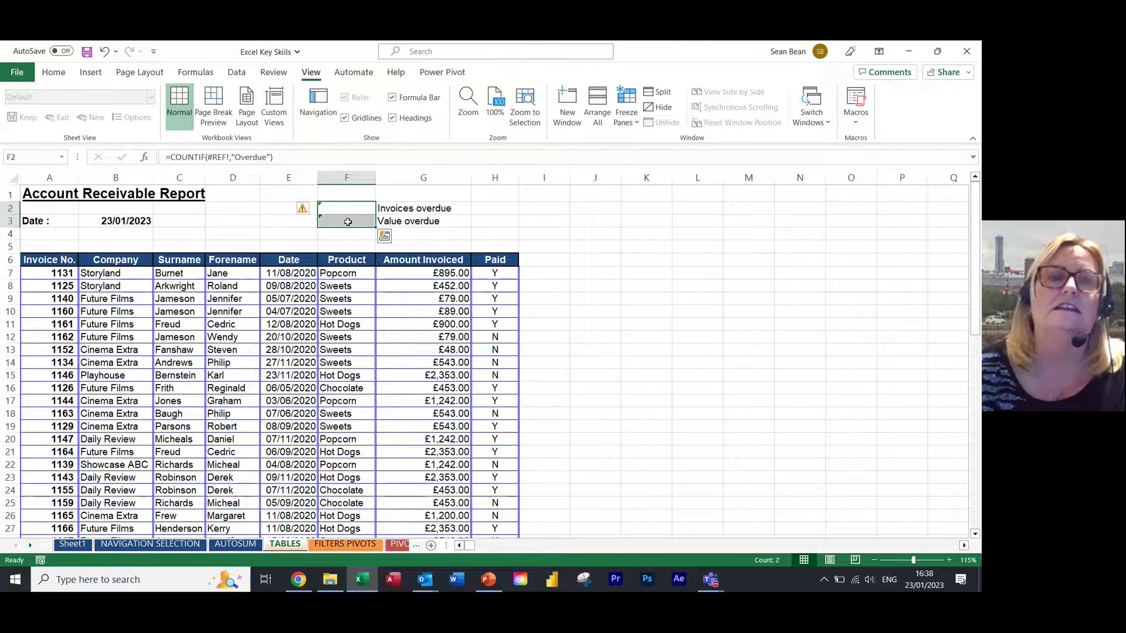
key("ctrl+z")
left_click(329, 309)
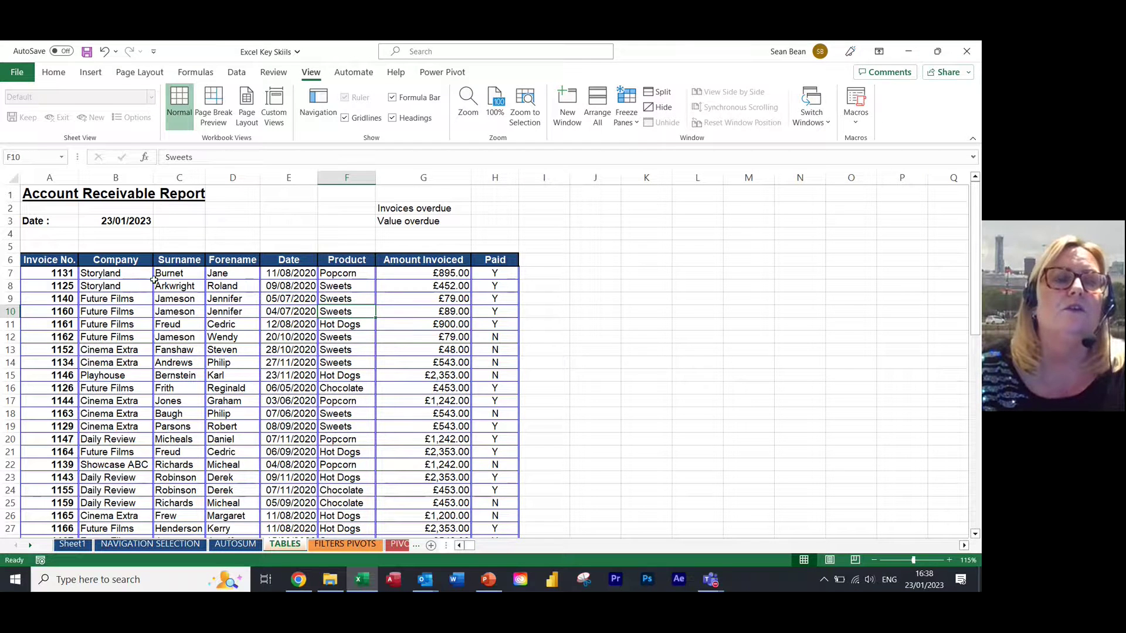
Freeze the panes at C7 so the table's heading row and the Invoice No. and Company columns stay fixed
scroll(160, 275, "down", 5)
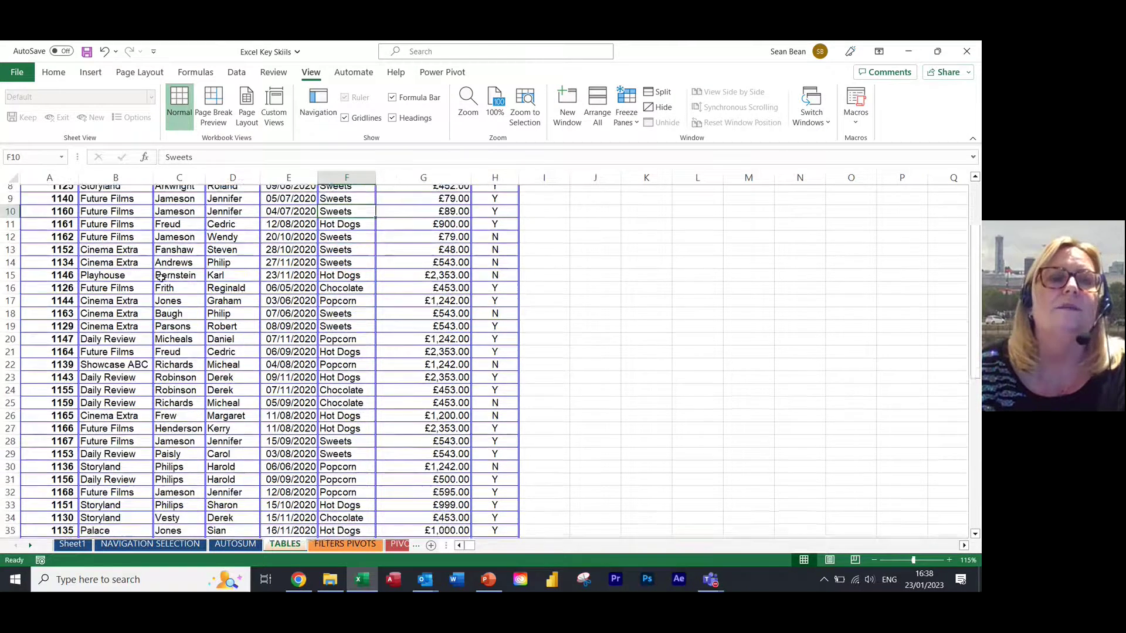
scroll(161, 279, "up", 4)
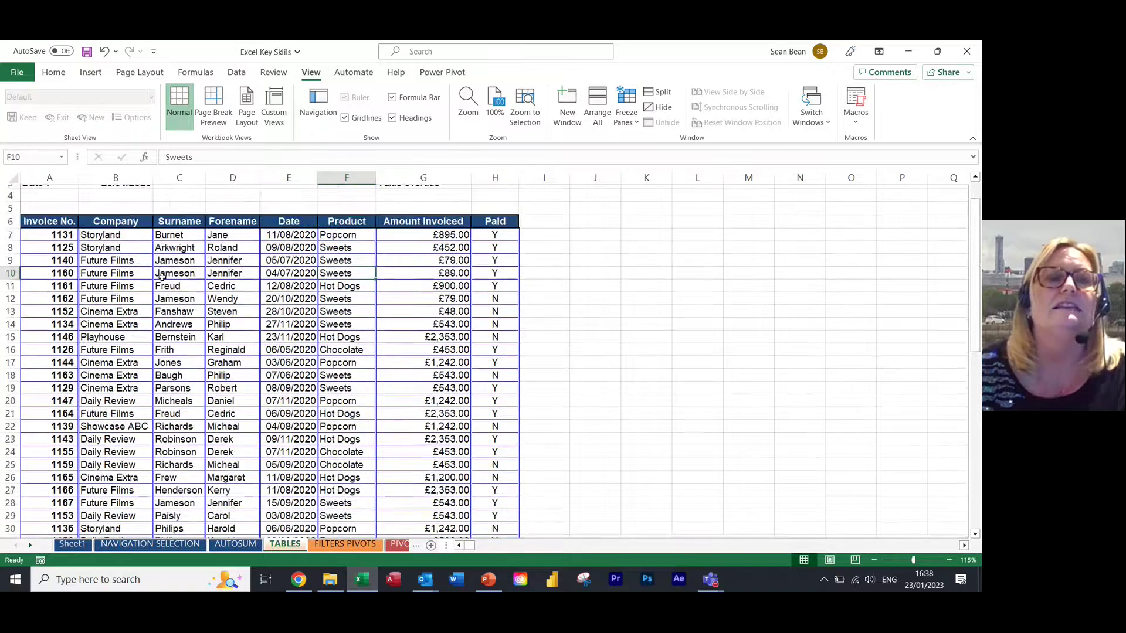
left_click(186, 236)
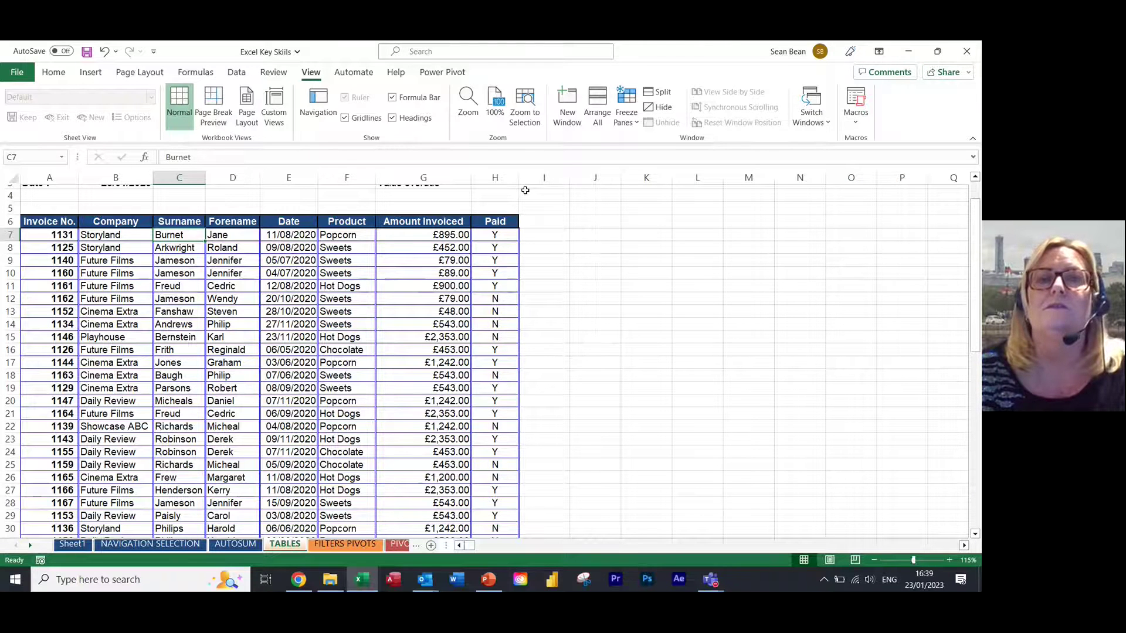
left_click(623, 120)
left_click(631, 149)
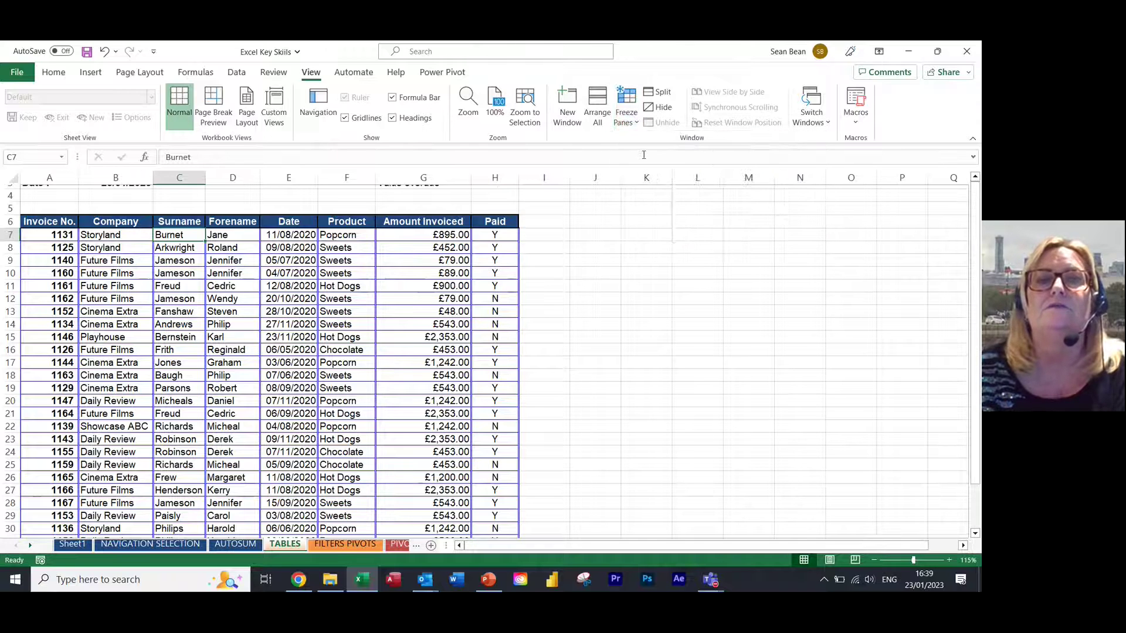
left_click(964, 545)
left_click(963, 545)
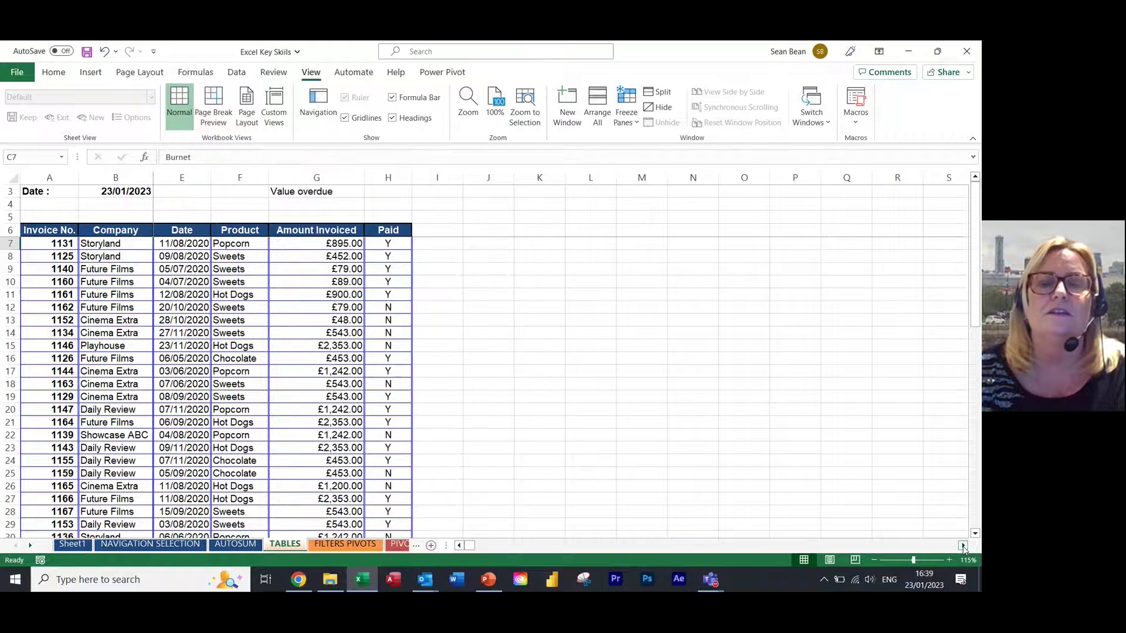
Examine how the frozen Invoice No. and Company columns behave when viewing columns far across the TABLES sheet
left_click(876, 546)
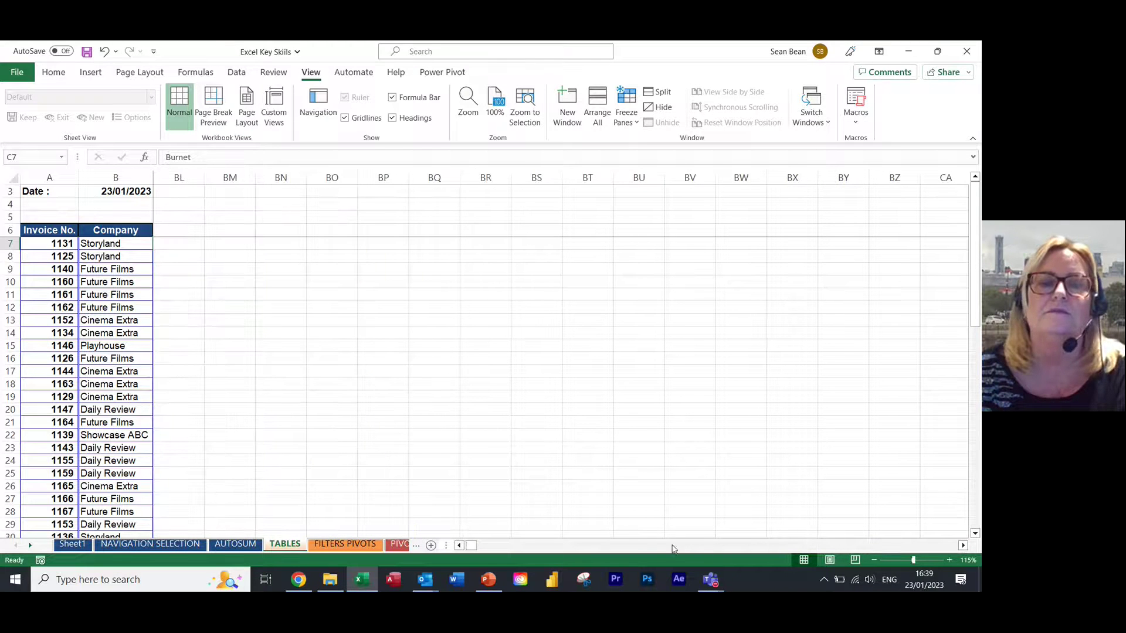
left_click(459, 546)
left_click(459, 545)
left_click(459, 545)
left_click(459, 546)
left_click(459, 545)
left_click(459, 545)
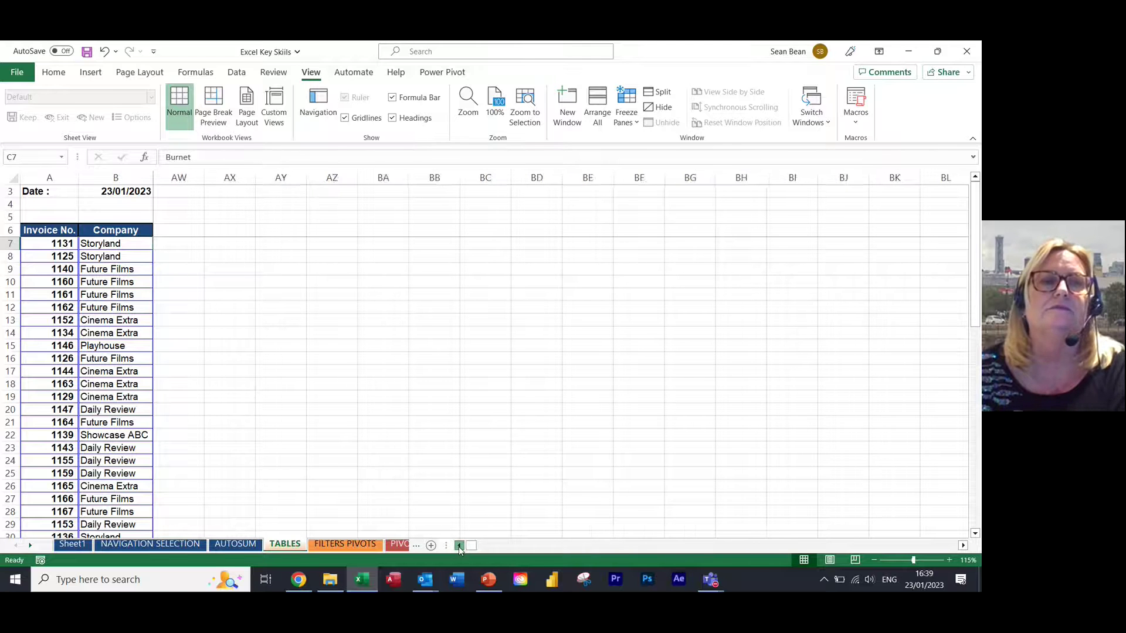
Go directly to cell A1 by entering its cell reference
left_click(117, 305)
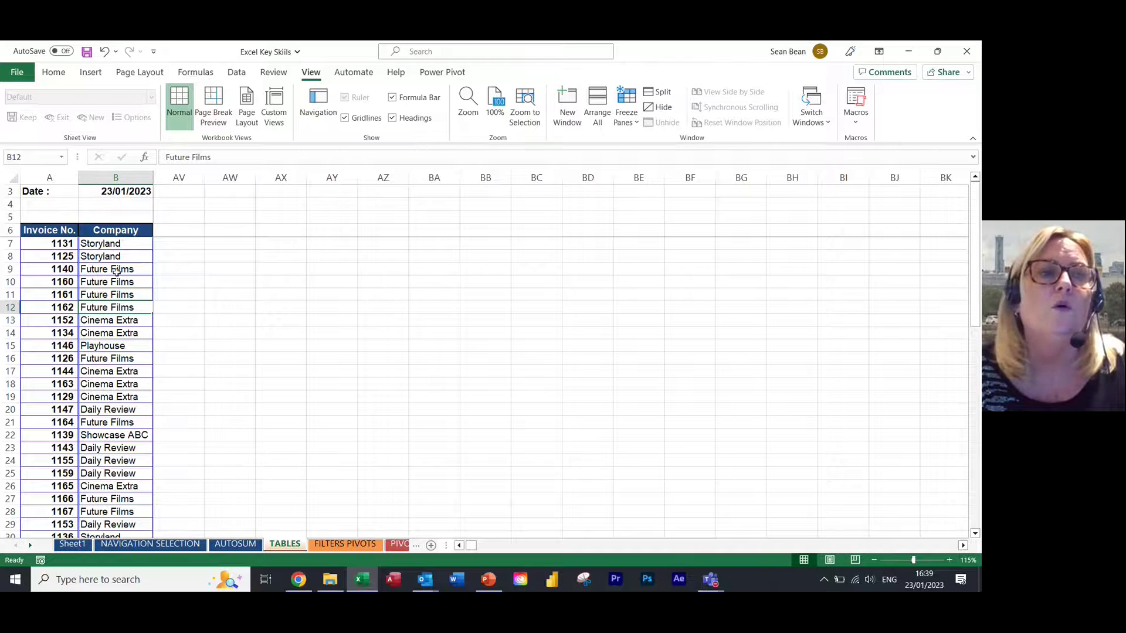
left_click(42, 158)
type("a1")
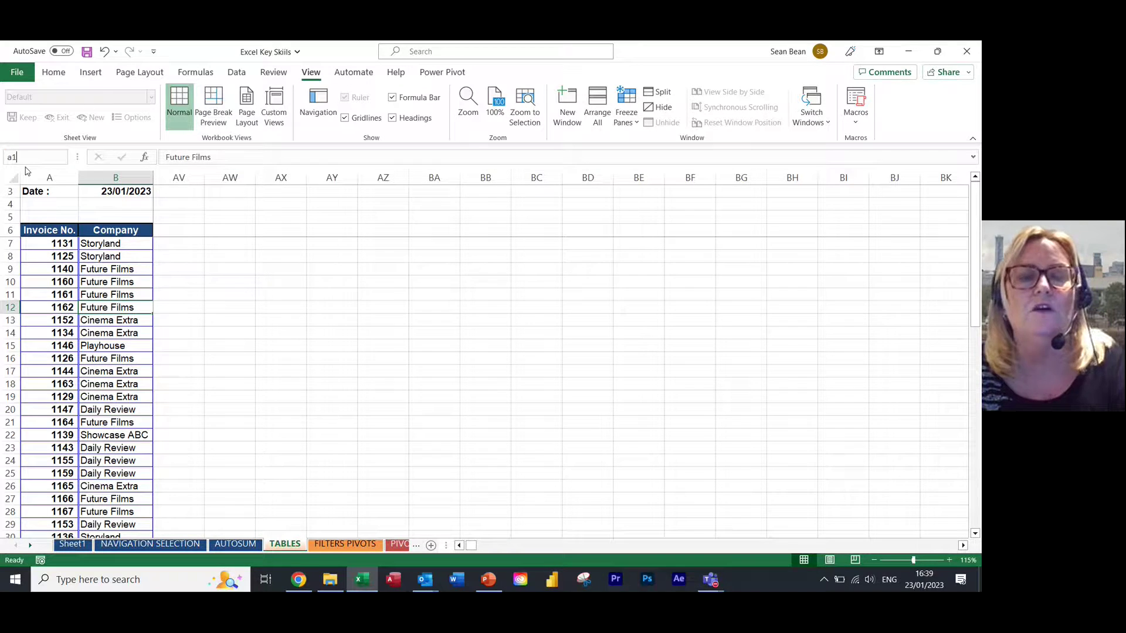
key("Return")
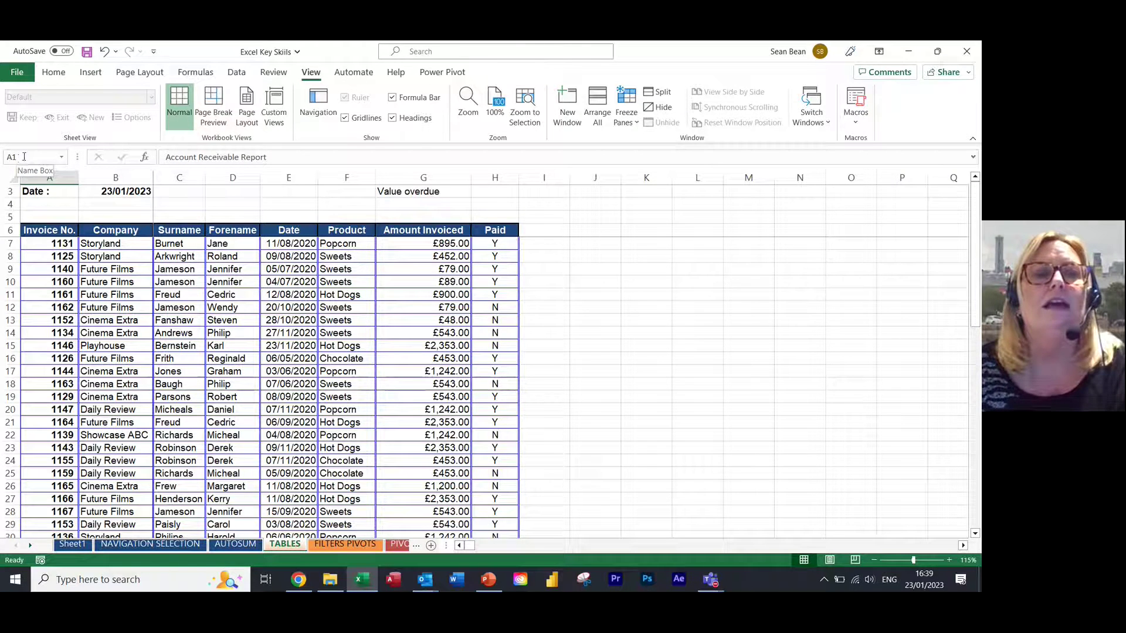
Examine the invoice list down to its last record to check how the frozen heading row behaves
left_click(221, 286)
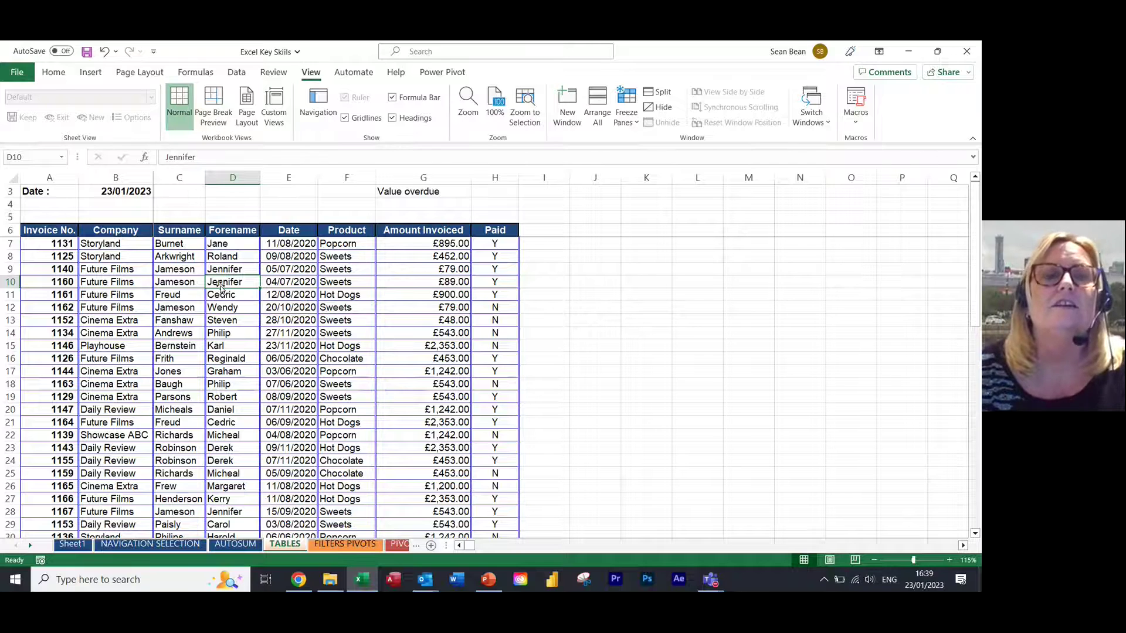
scroll(308, 369, "down", 3)
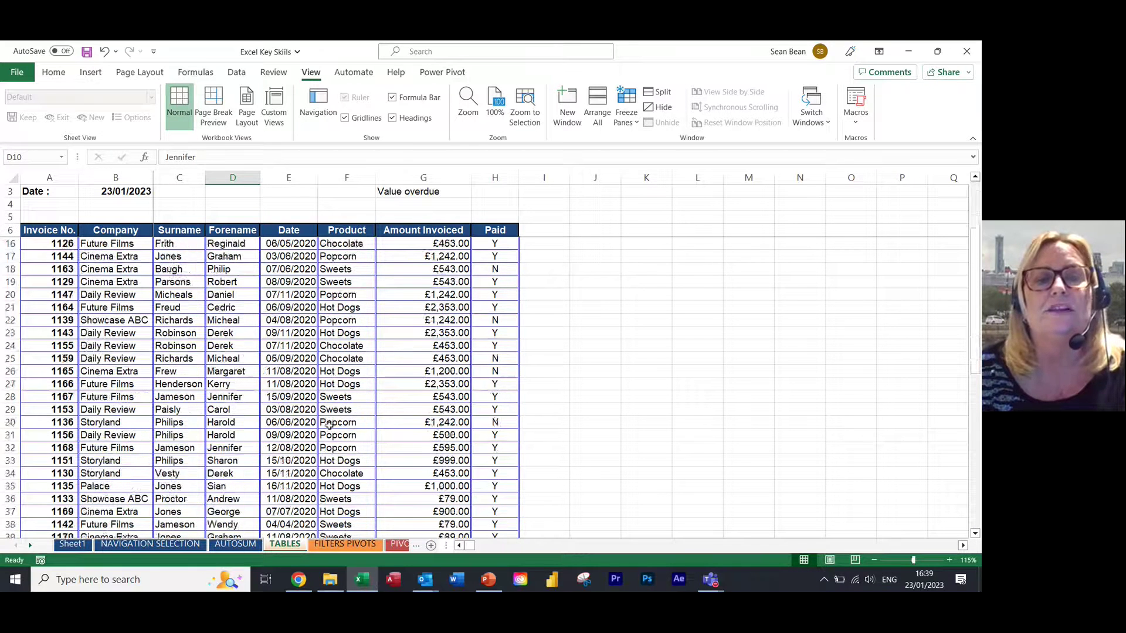
scroll(320, 392, "up", 3)
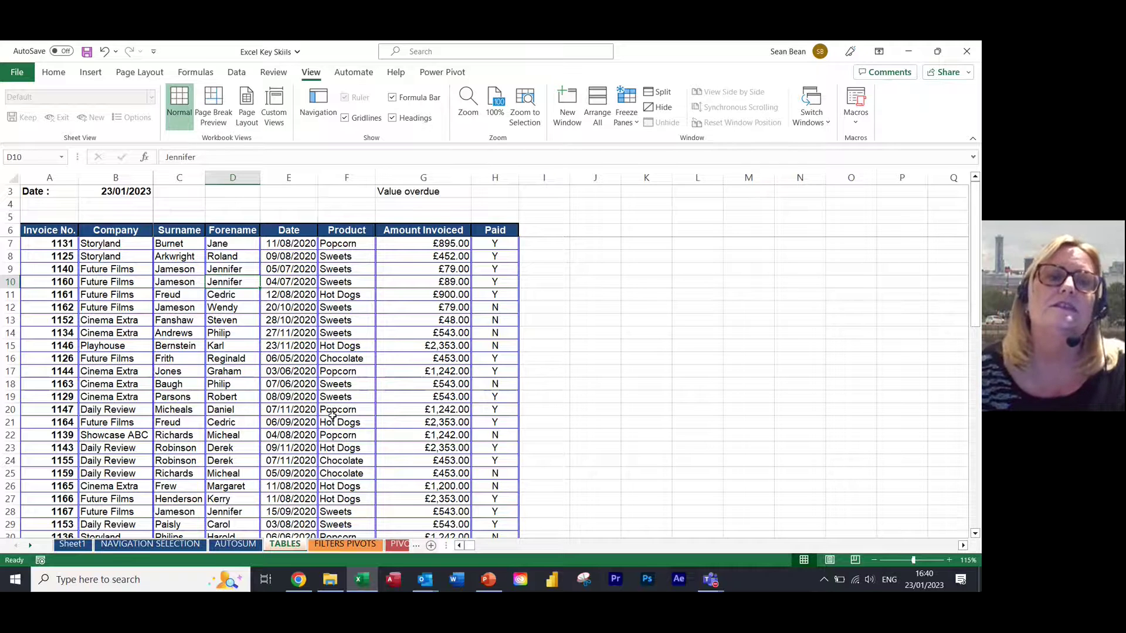
scroll(252, 388, "down", 3)
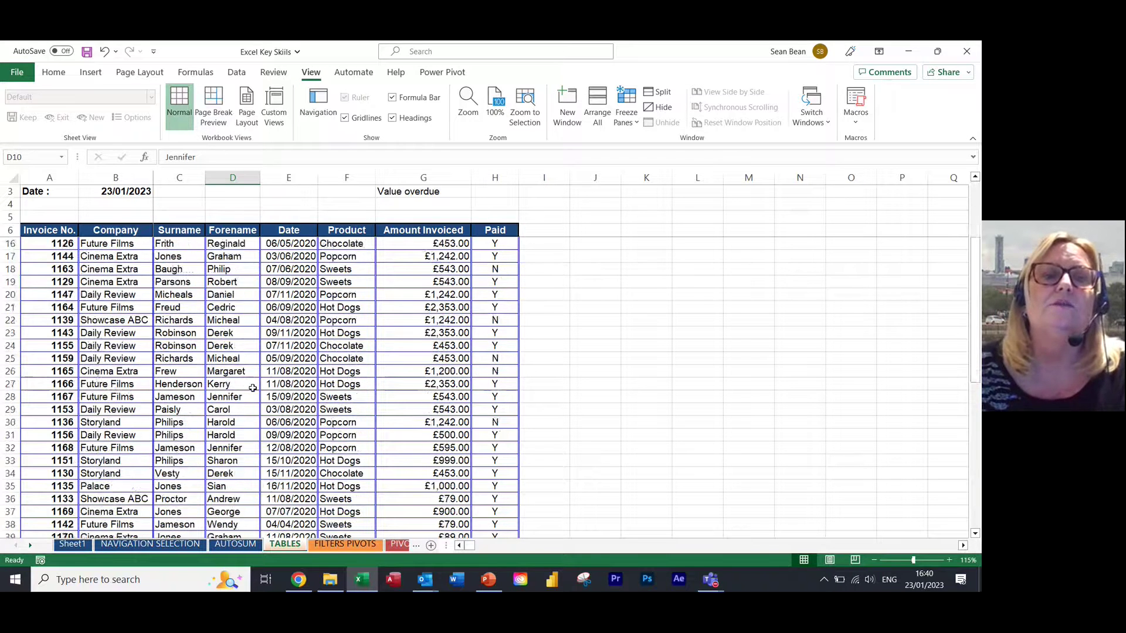
scroll(252, 388, "down", 11)
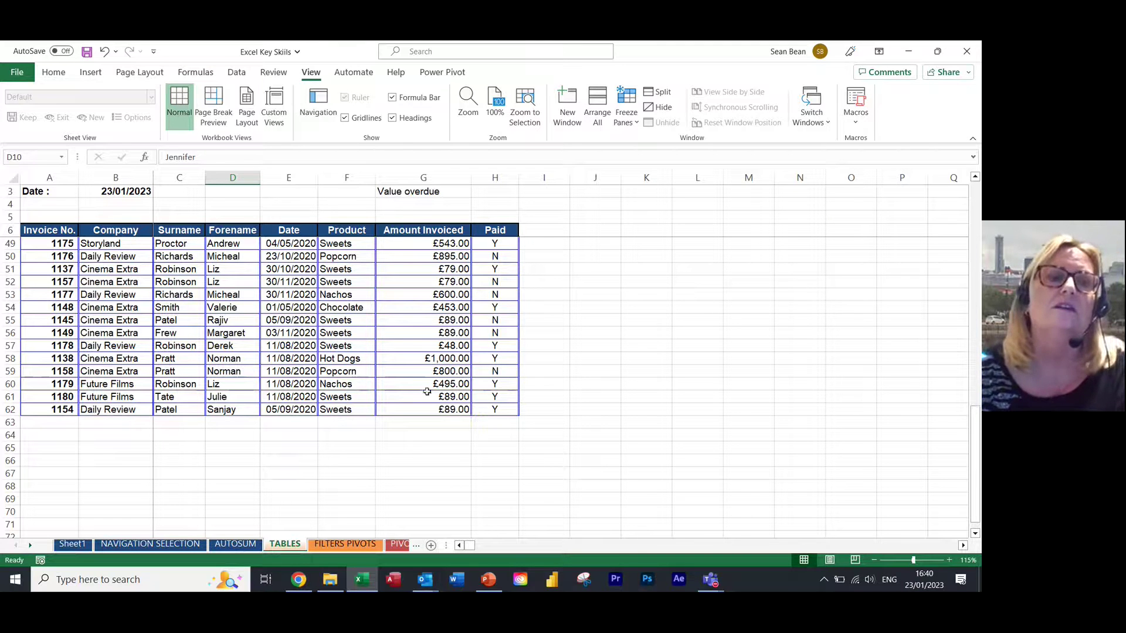
scroll(408, 381, "up", 4)
scroll(408, 381, "up", 10)
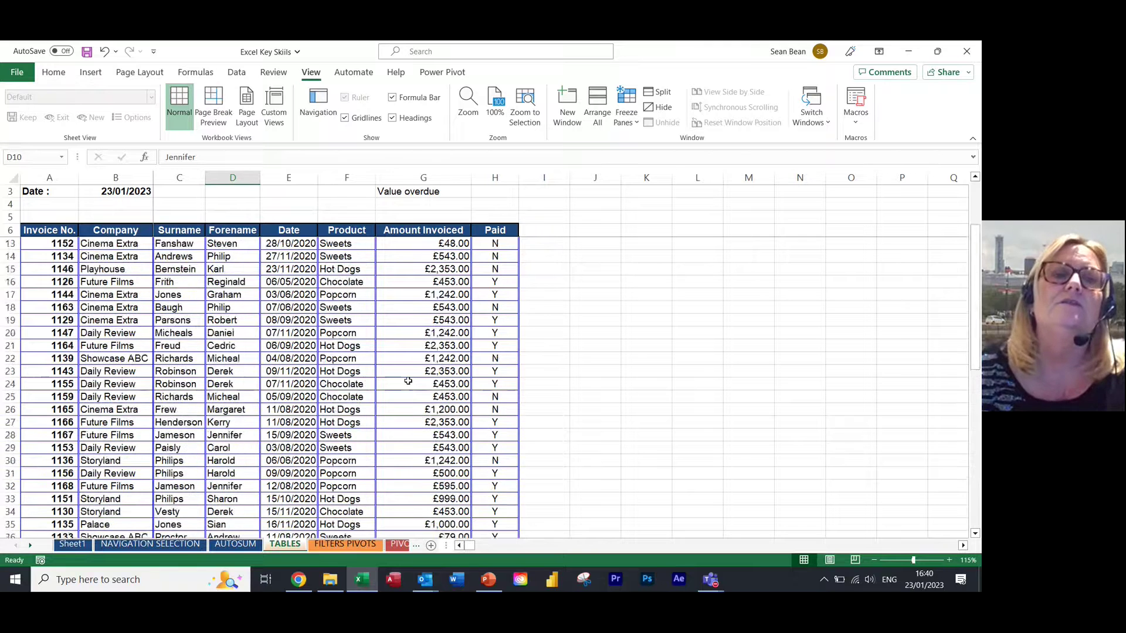
Convert the invoice list in A6:H62 into an Excel table with headers
left_click(251, 306)
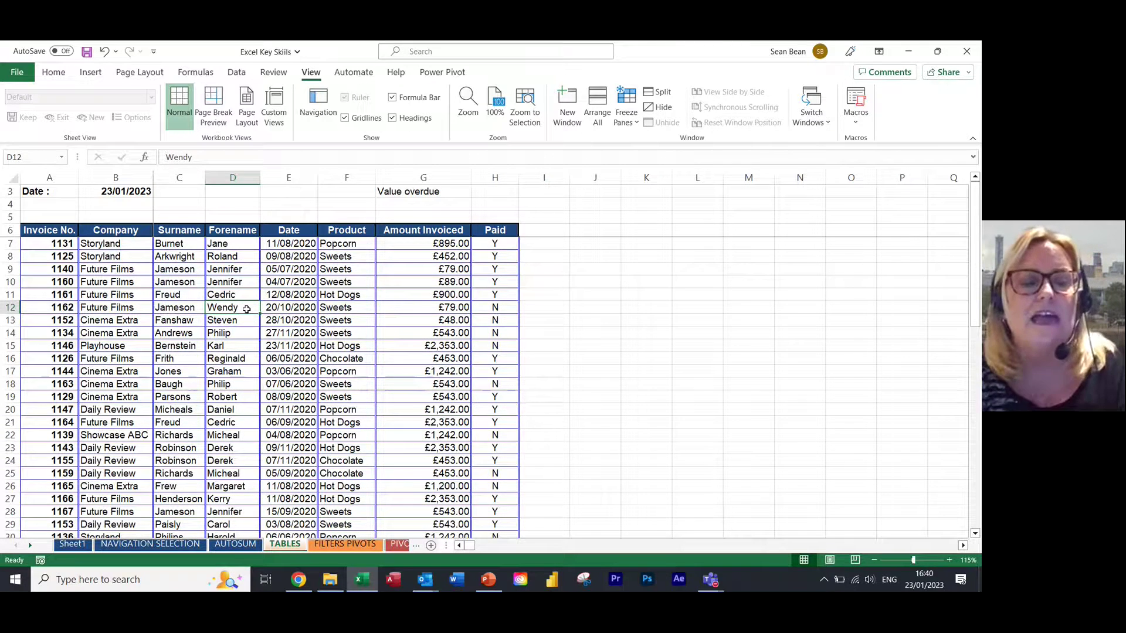
key("ctrl+t")
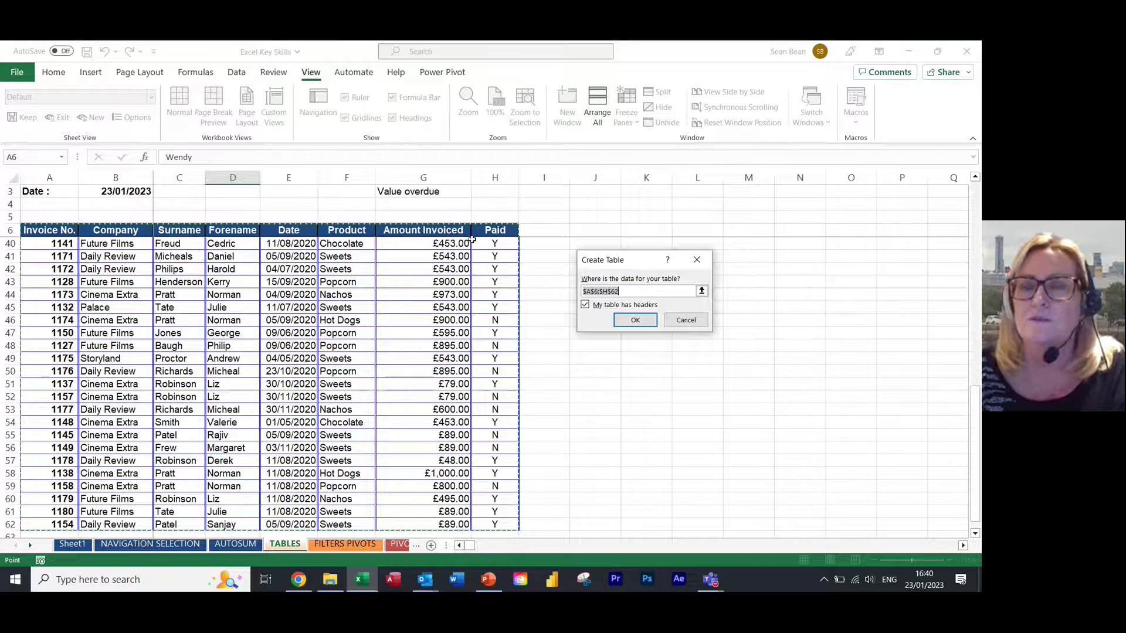
left_click(631, 320)
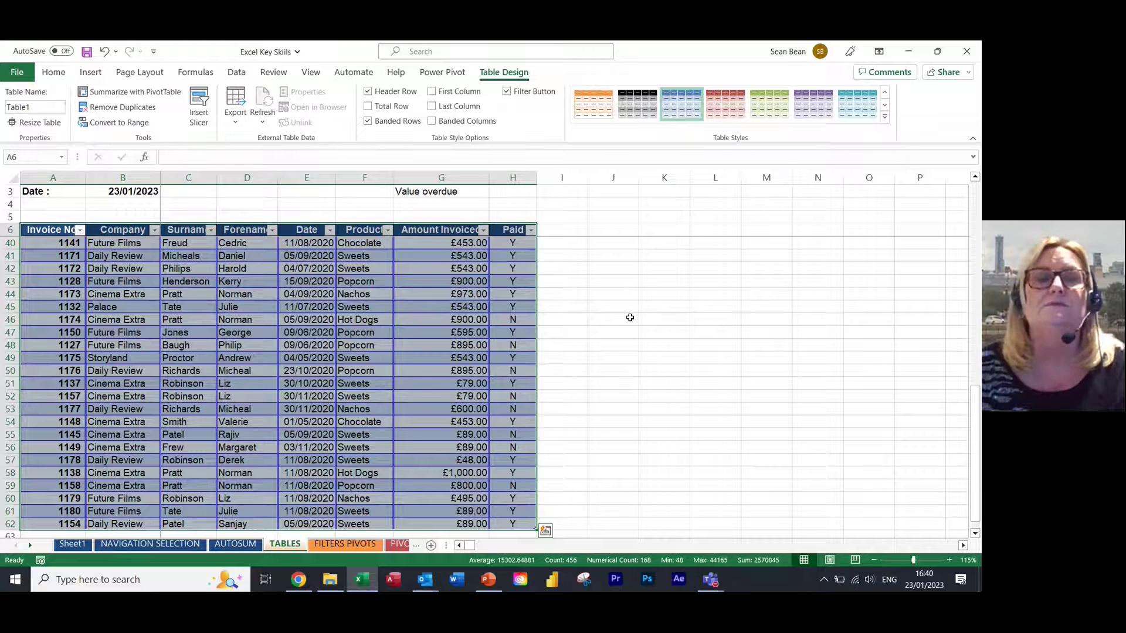
Set the invoice table's style to None from the Light group of table styles
left_click(388, 381)
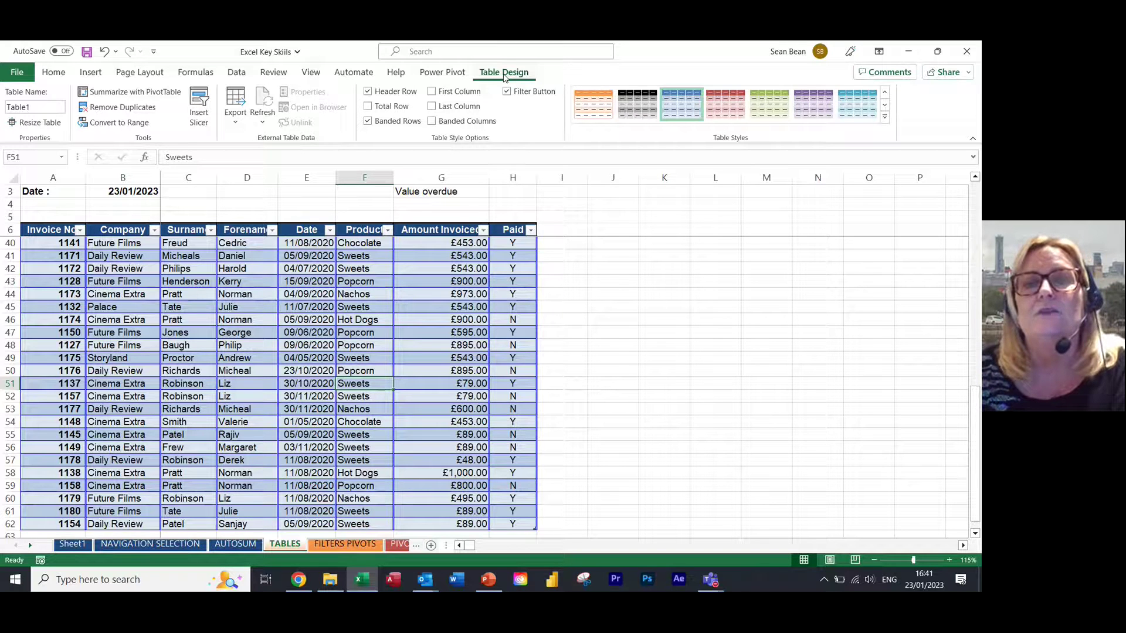
left_click(614, 293)
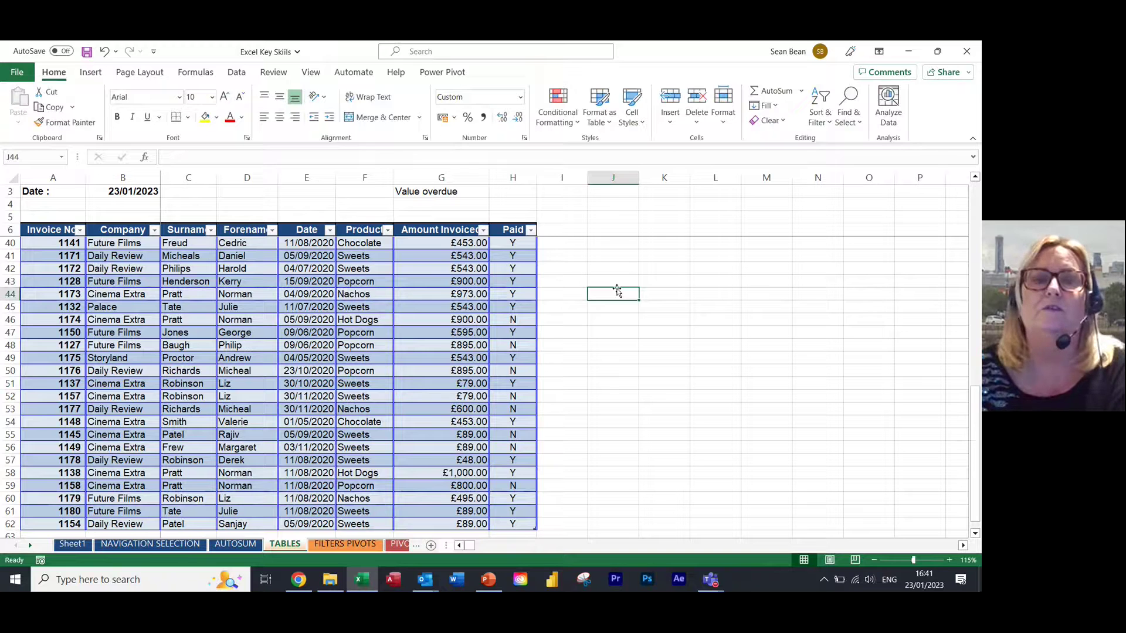
left_click(355, 303)
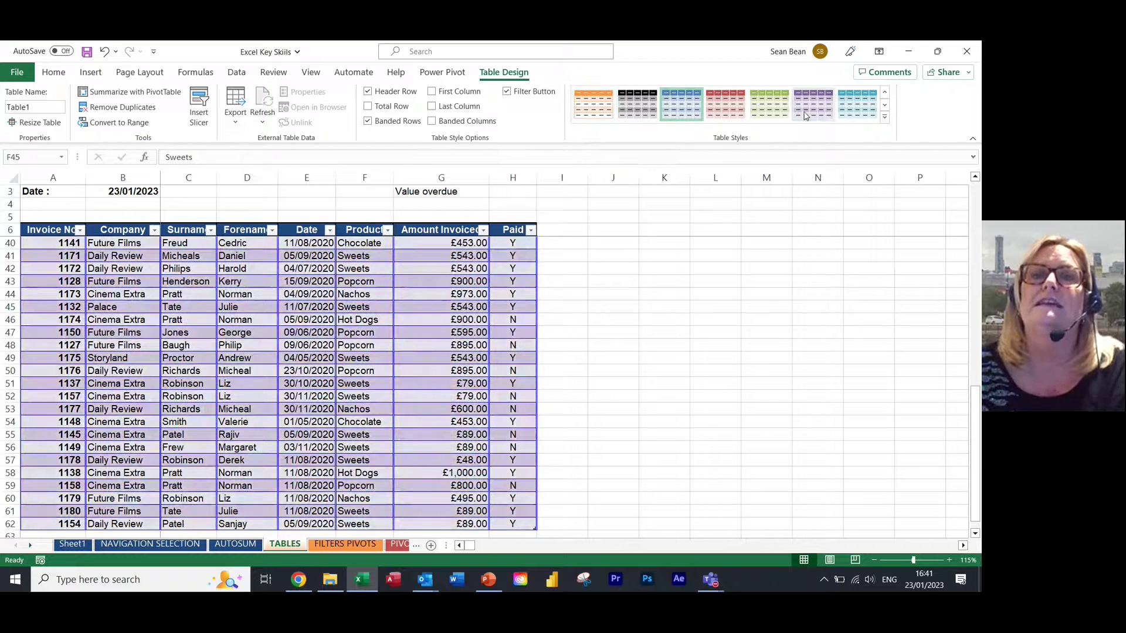
left_click(885, 116)
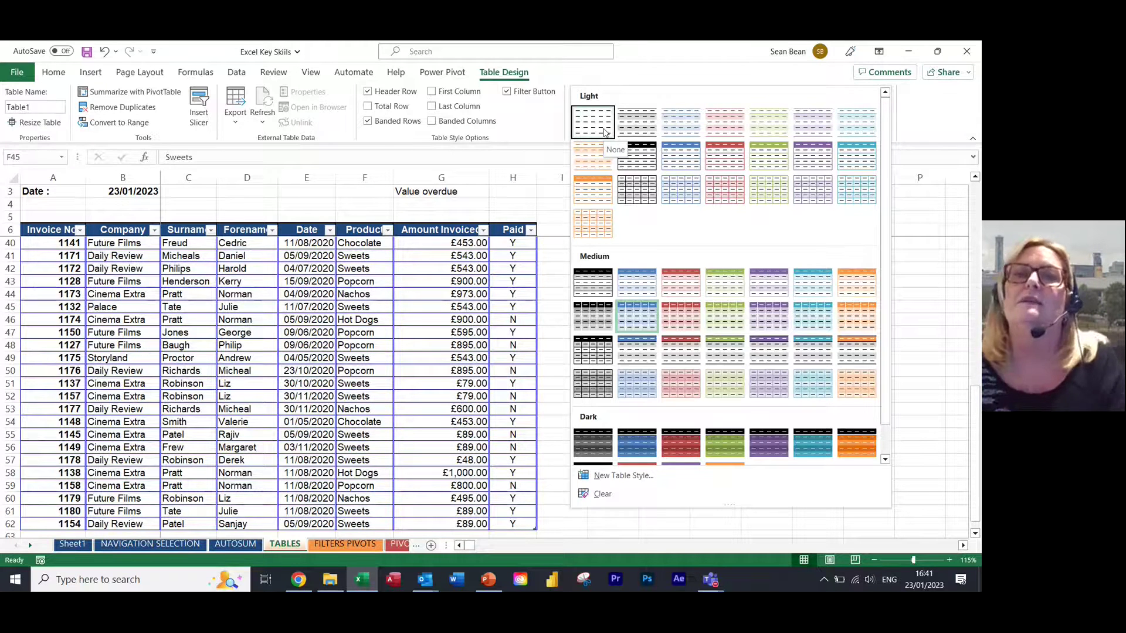
left_click(605, 132)
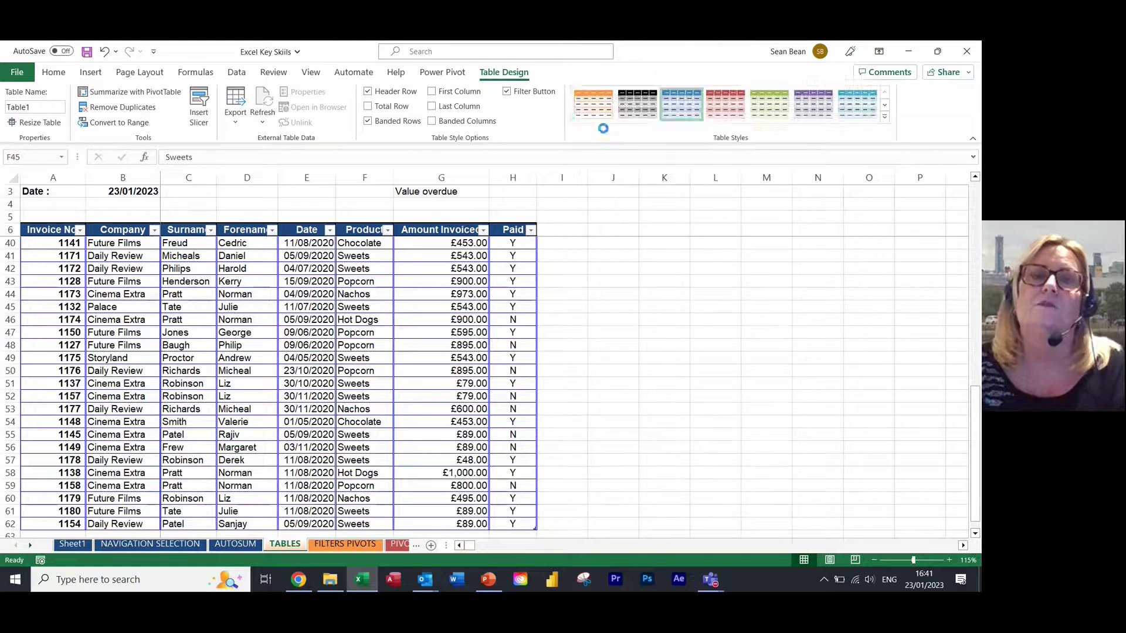
Add a new blank row at the end of the invoice table, below the last record in row 62
left_click(306, 280)
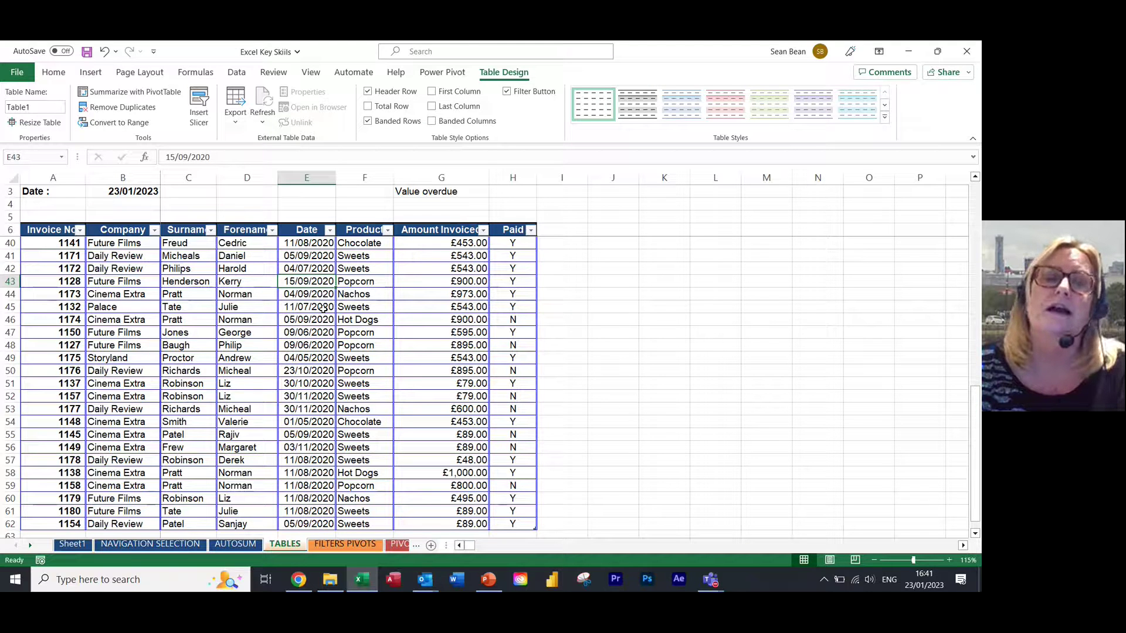
scroll(324, 309, "down", 1)
scroll(323, 309, "down", 1)
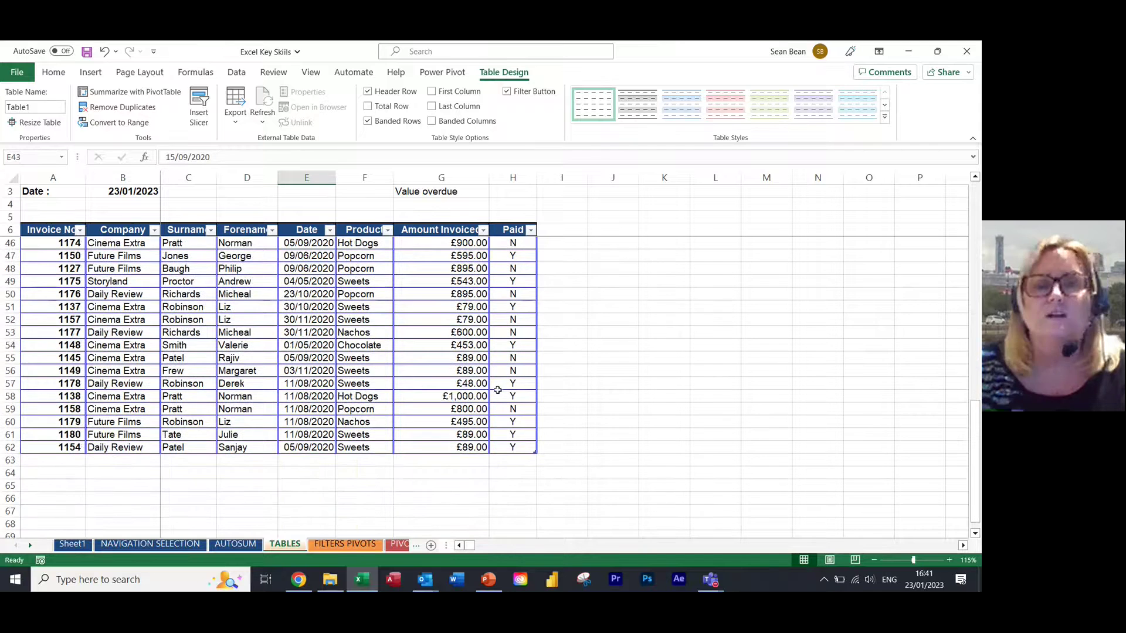
left_click(515, 446)
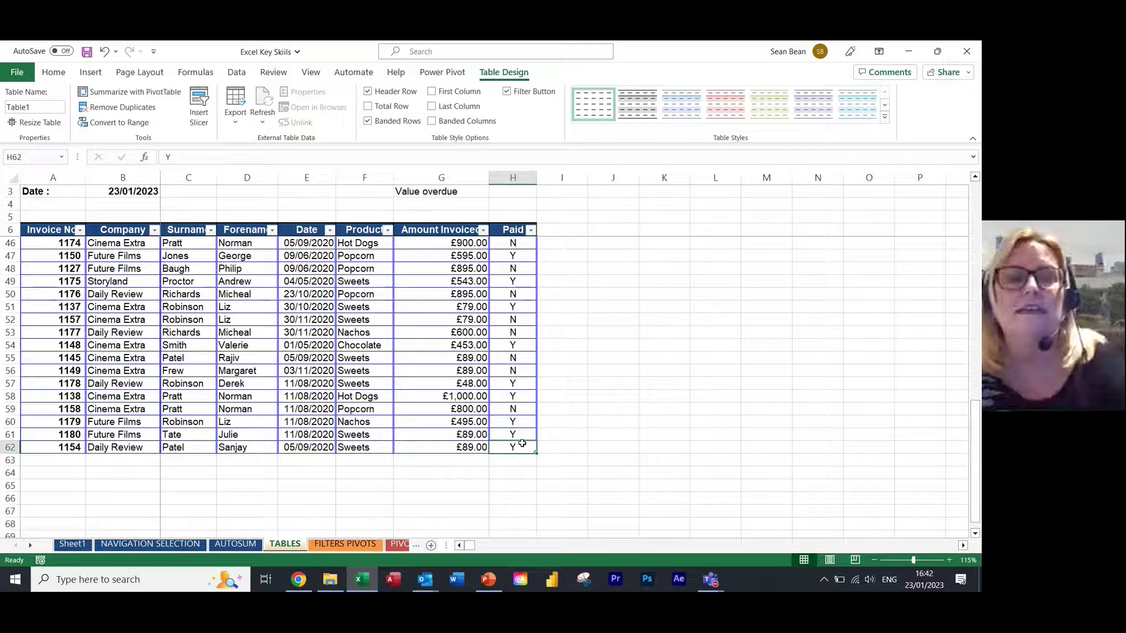
key("Tab")
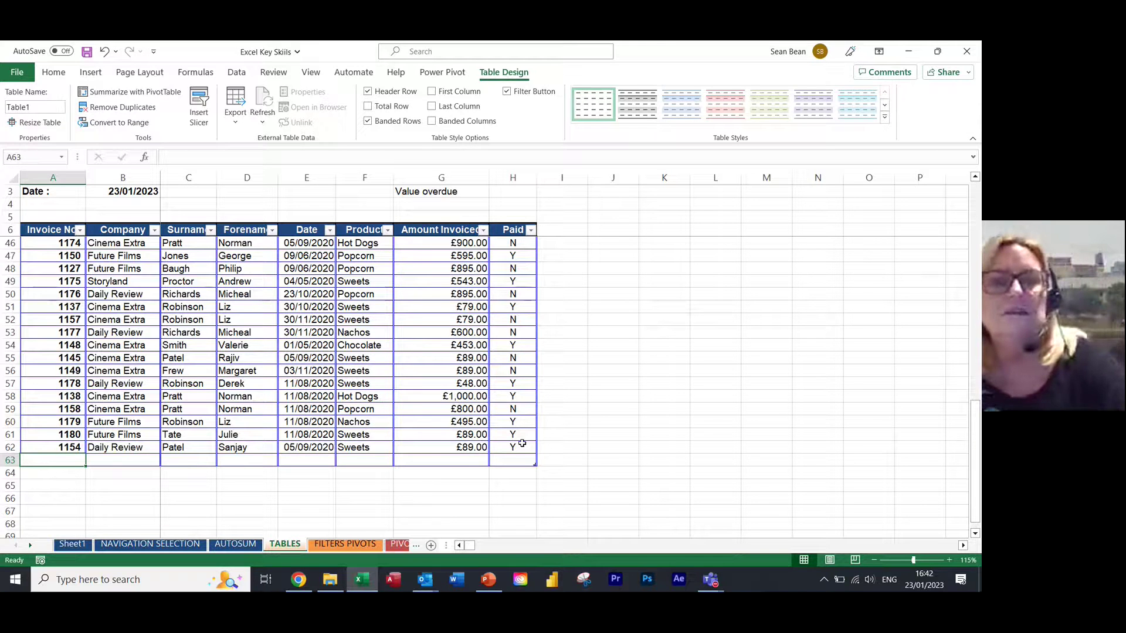
In row 63, enter invoice number 1170 and company Daily Review, leaving the Surname and Forename cells blank
type("1170")
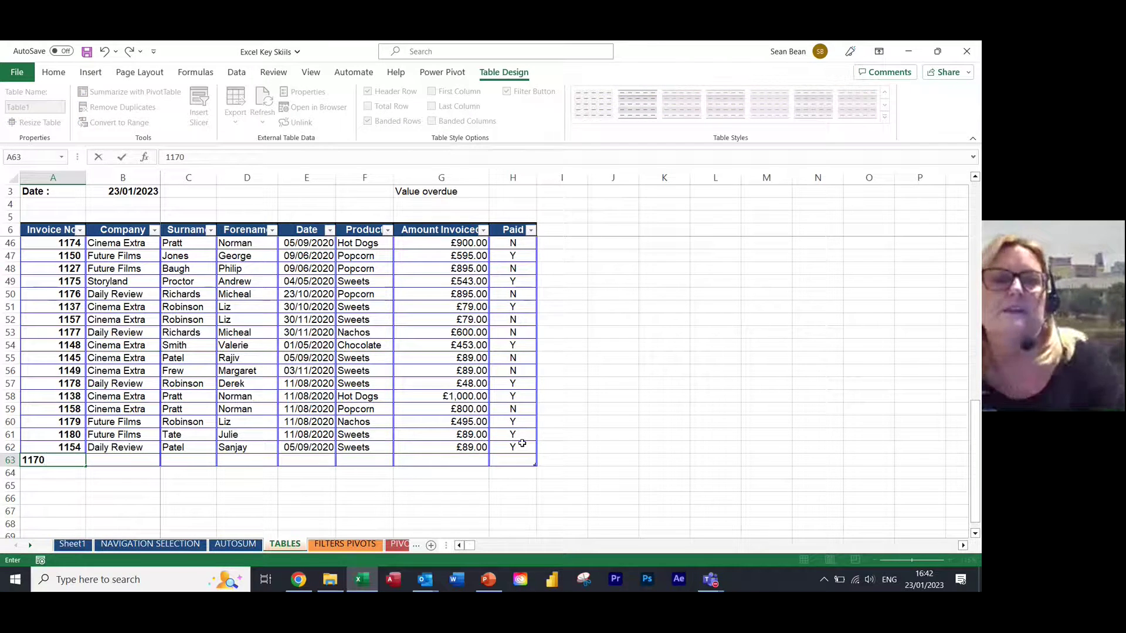
key("Tab")
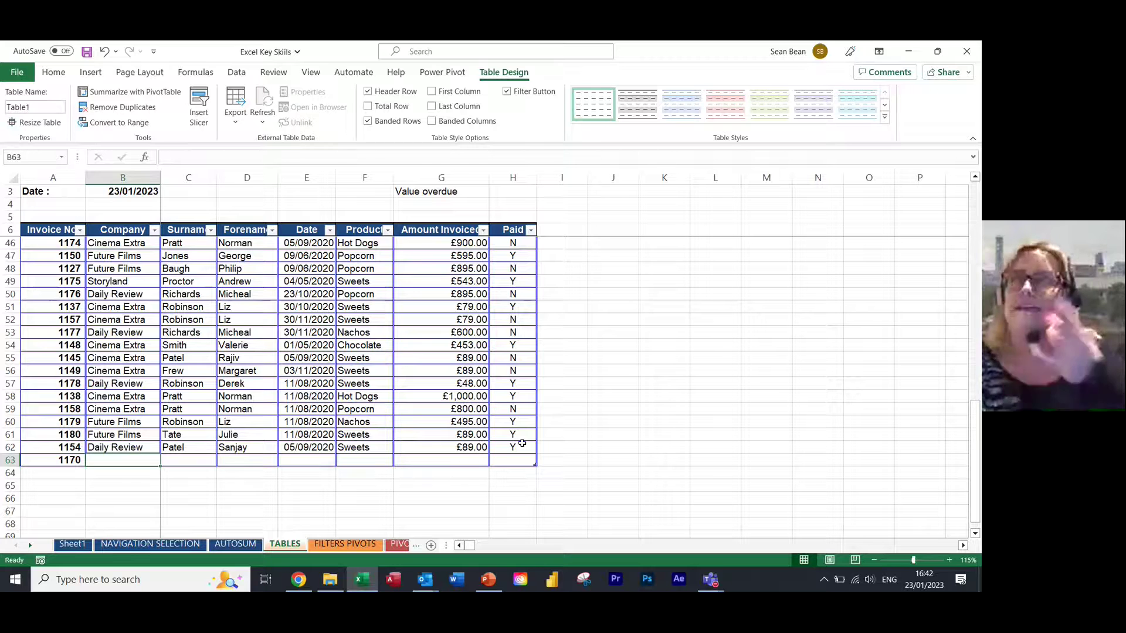
type("daily Review")
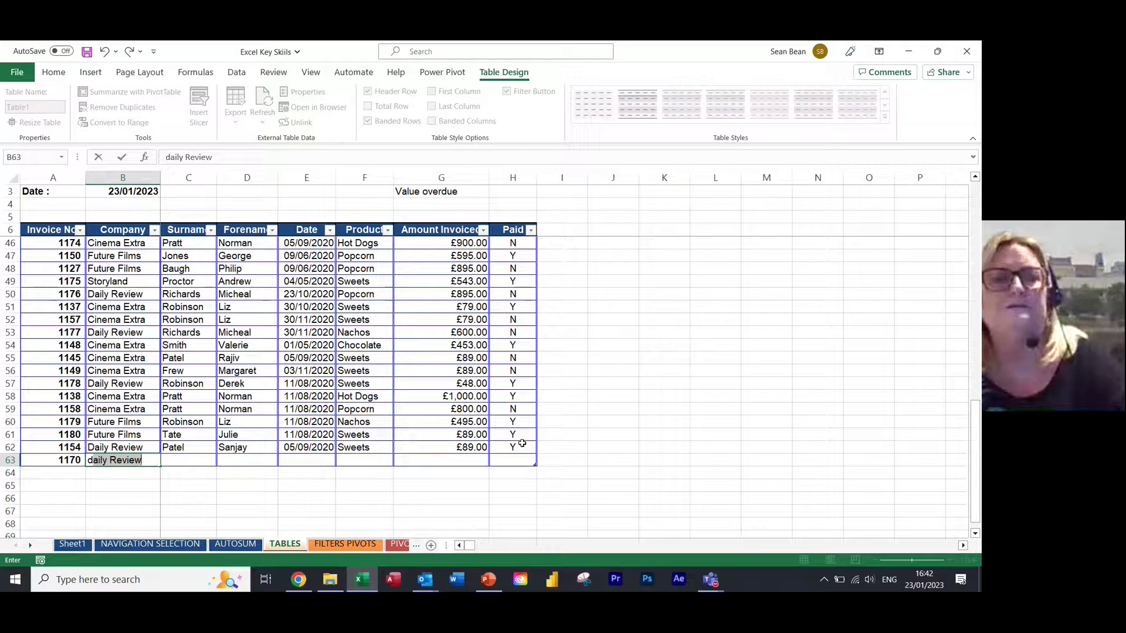
key("Tab")
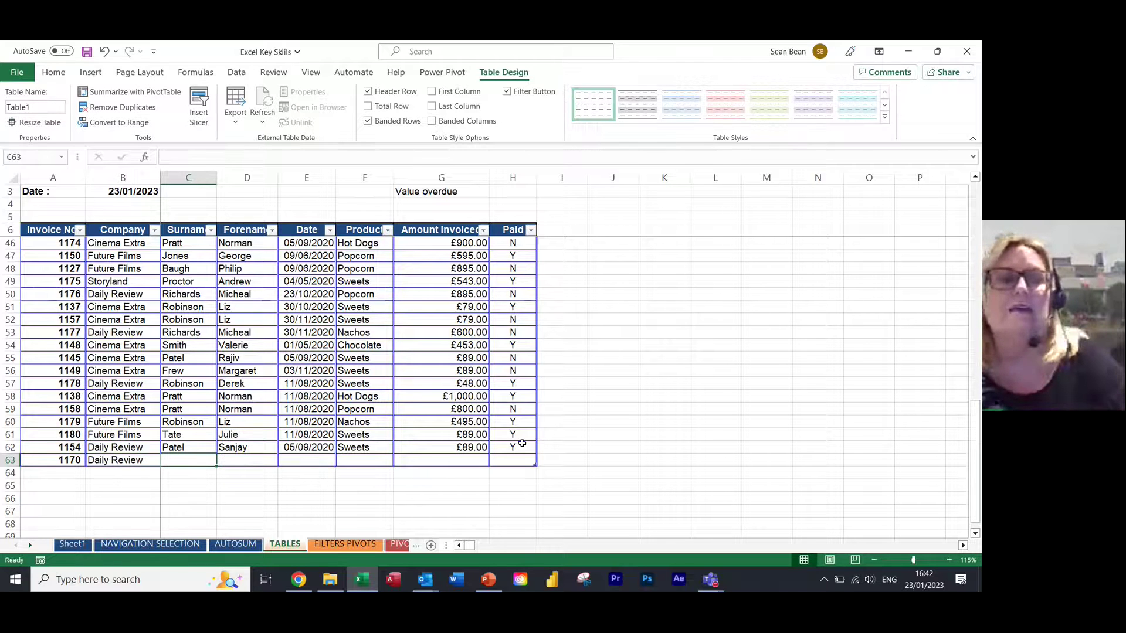
key("Tab")
key("Tab")
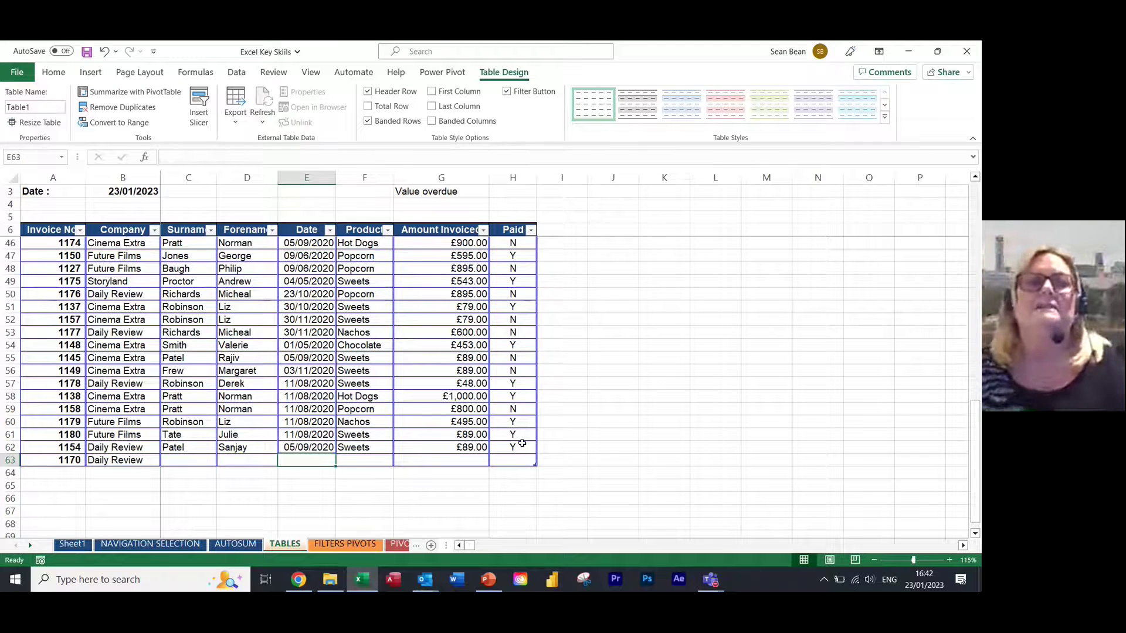
Complete the new record in row 63 with date 03/01/2023, product Sweets, amount invoiced 564 and paid status Y
left_click(49, 74)
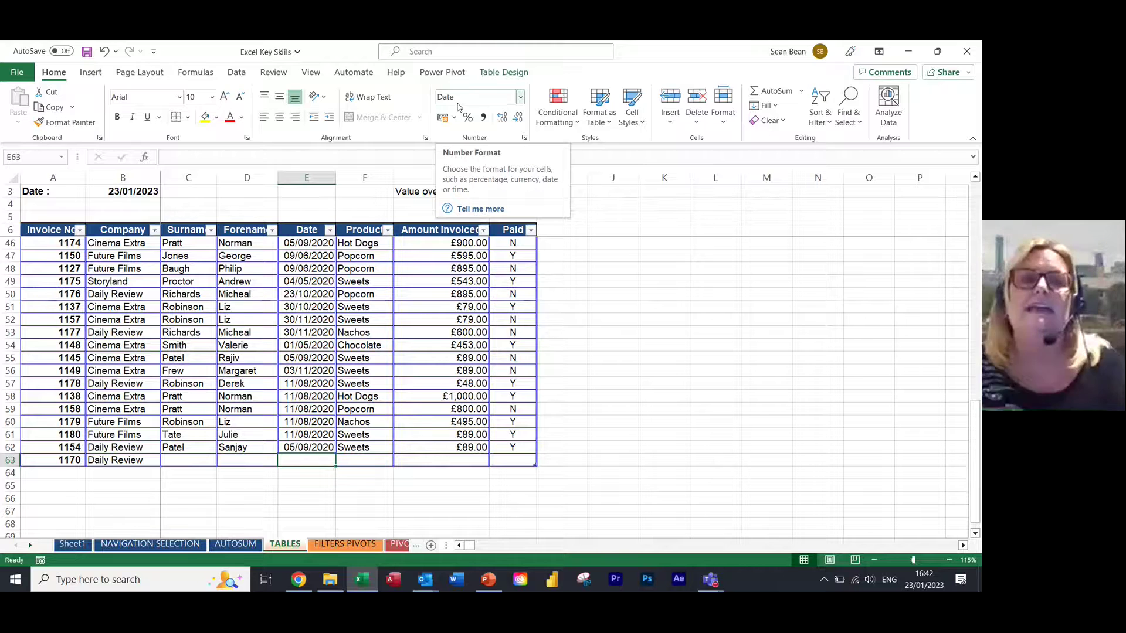
type("3")
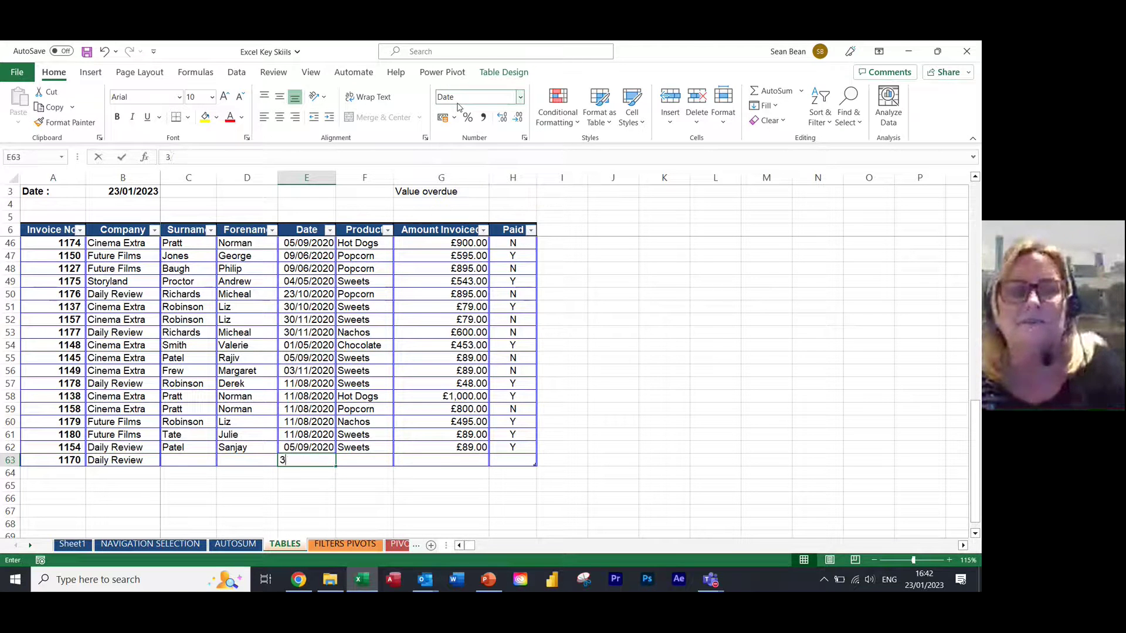
type("/01")
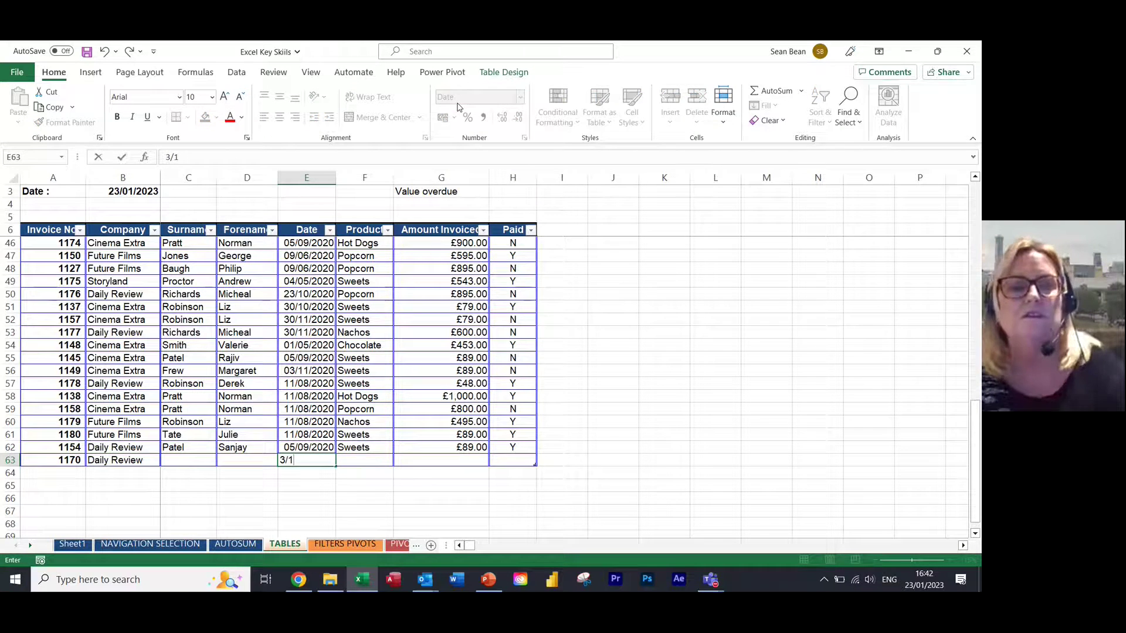
key("Tab")
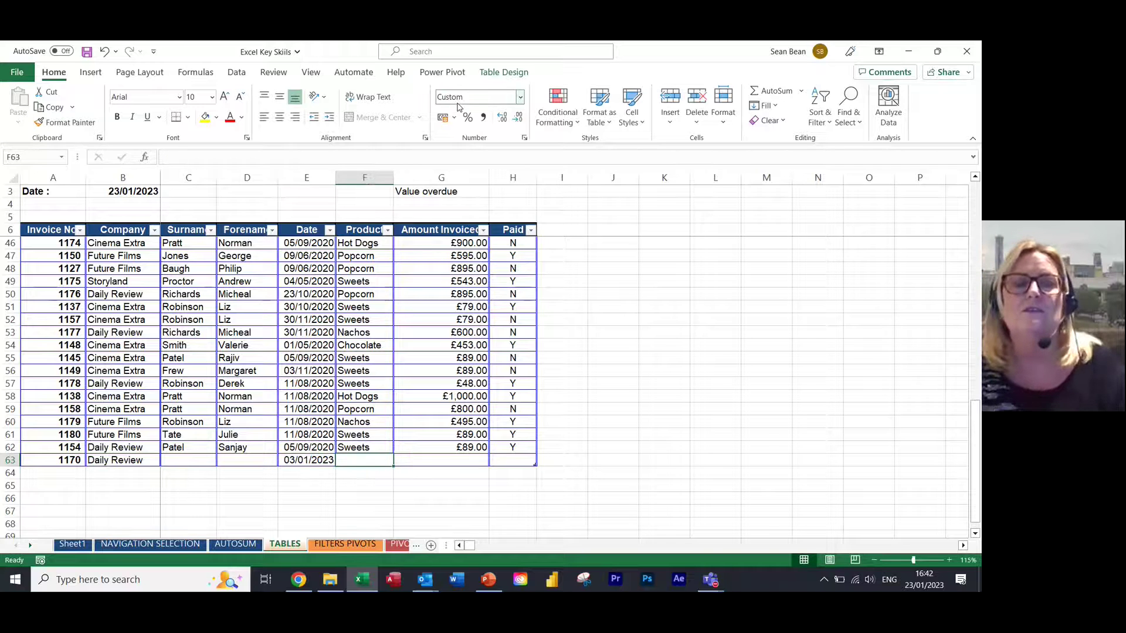
type("sweets")
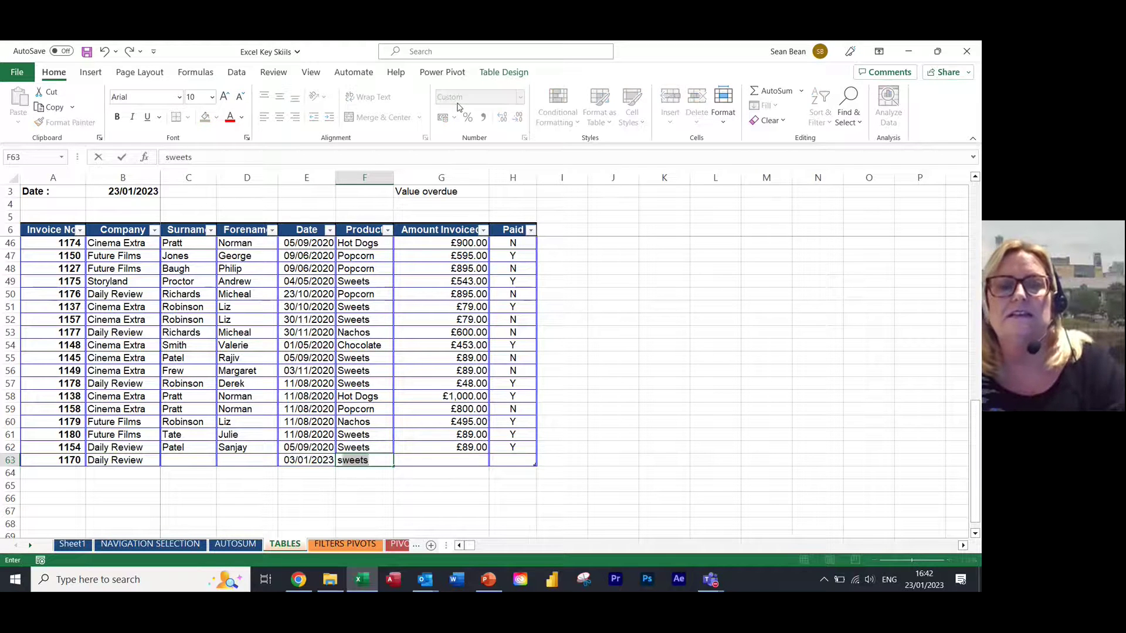
key("Tab")
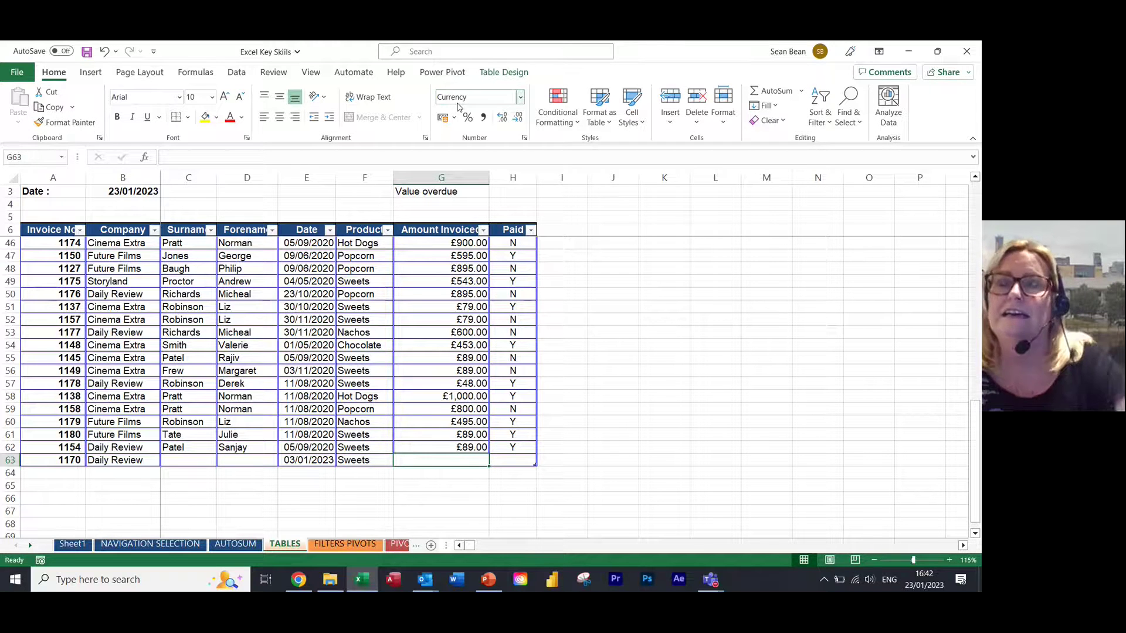
type("56")
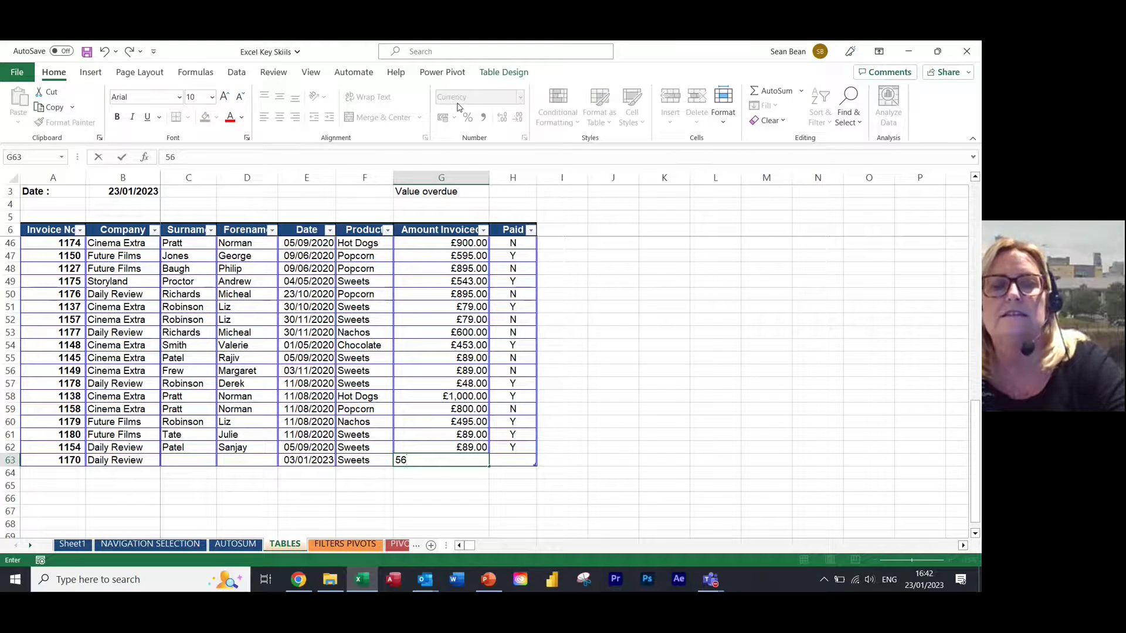
type("4")
key("Tab")
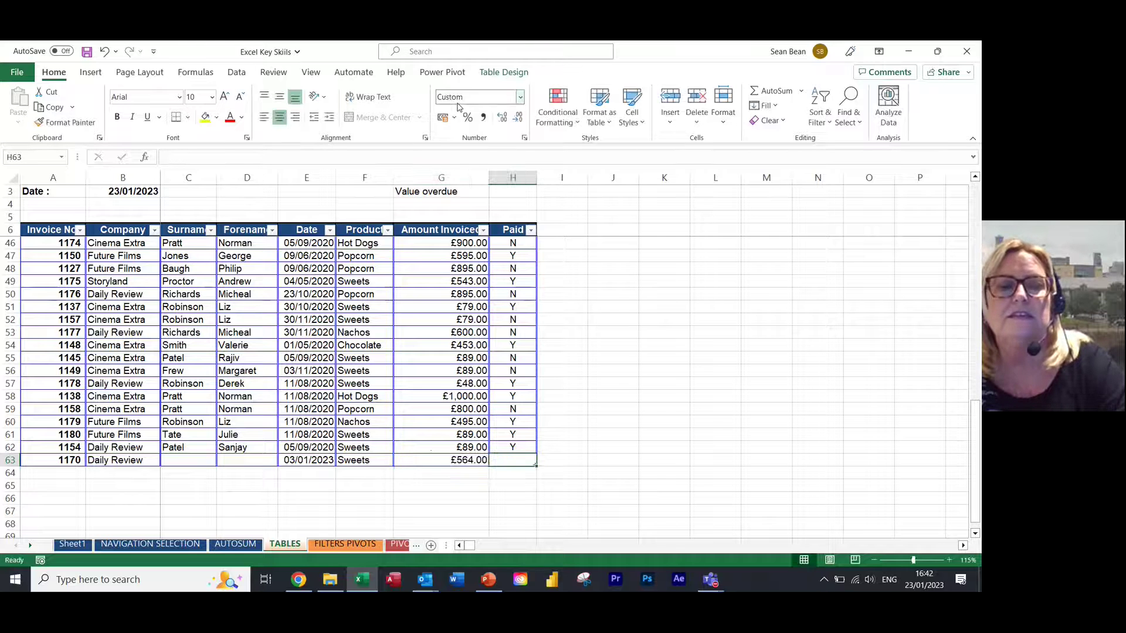
type("Y")
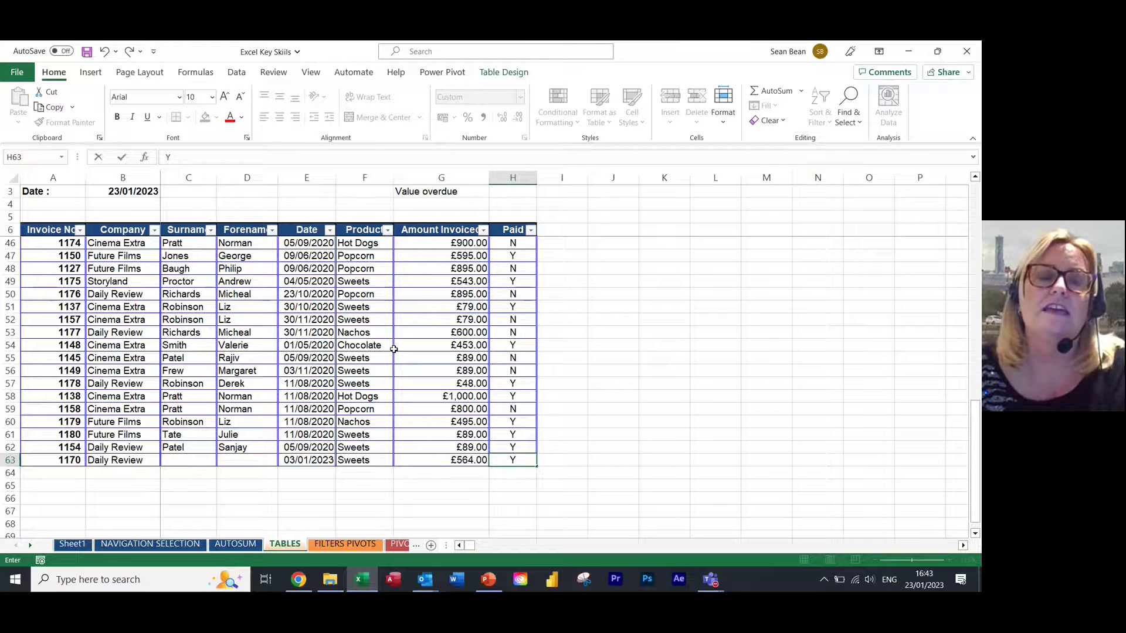
Filter the invoice table's Company column to only Cinema Extra, and clear that filter again
scroll(394, 350, "up", 3)
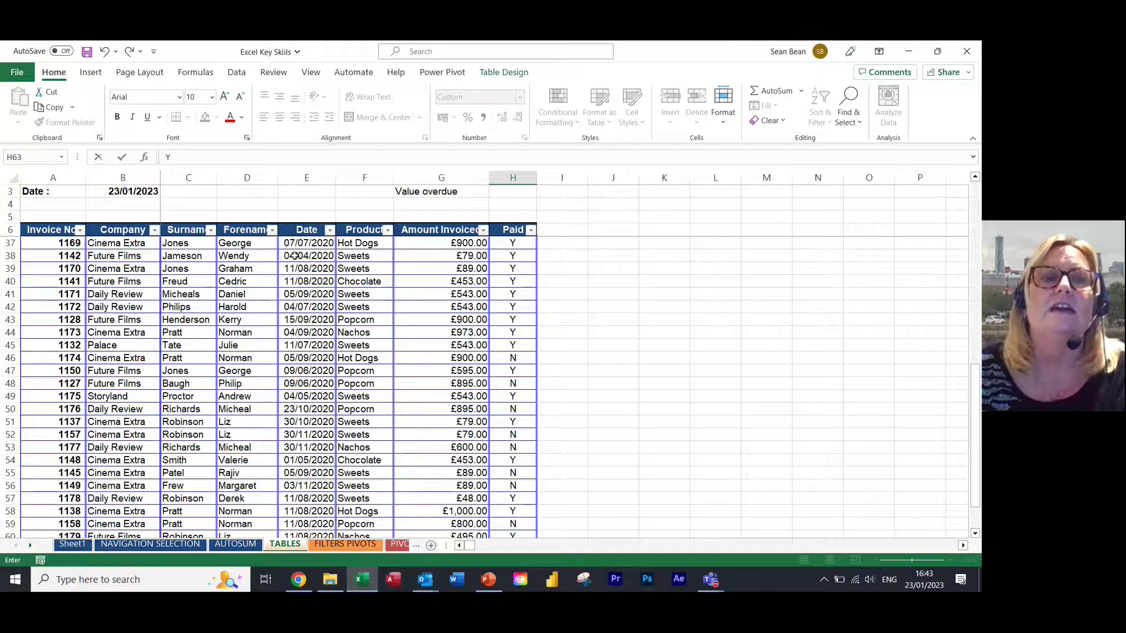
left_click(153, 230)
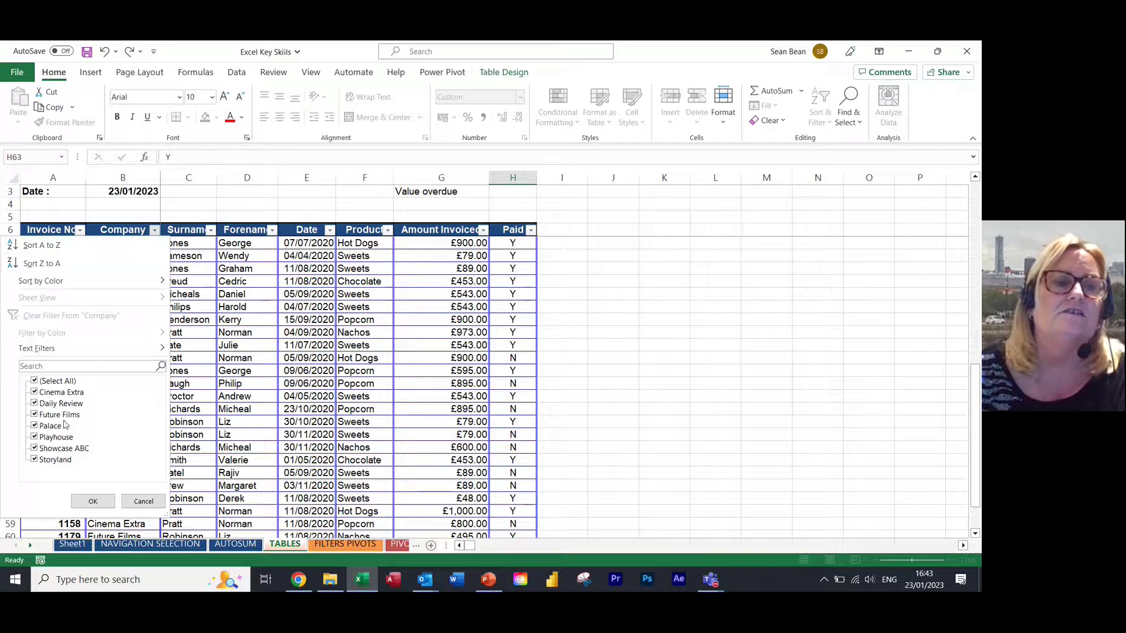
left_click(34, 381)
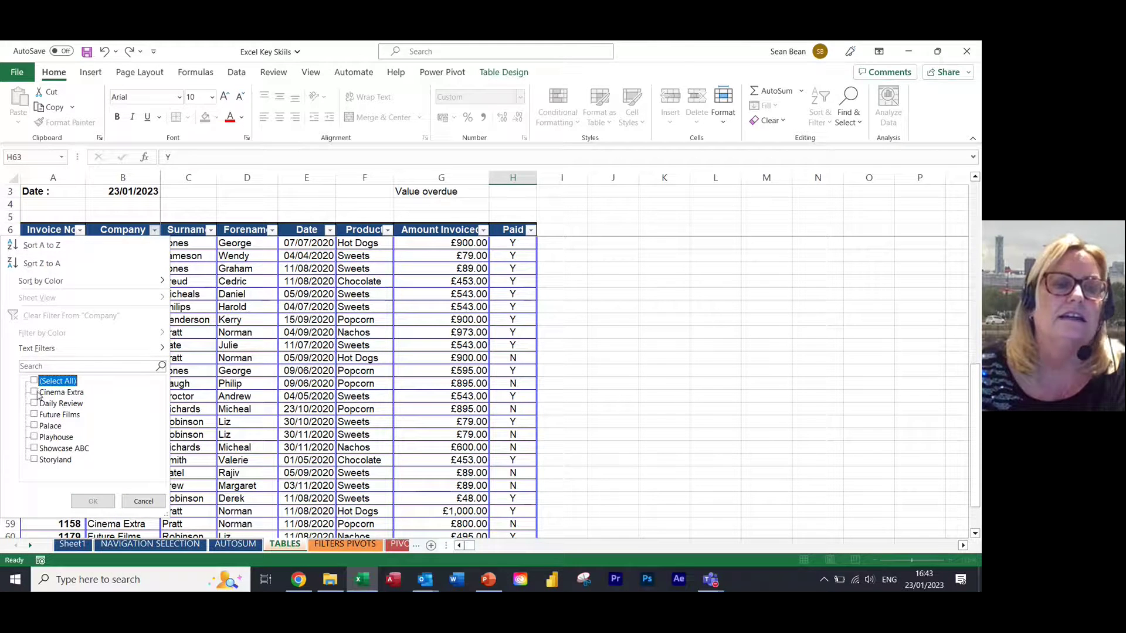
left_click(35, 393)
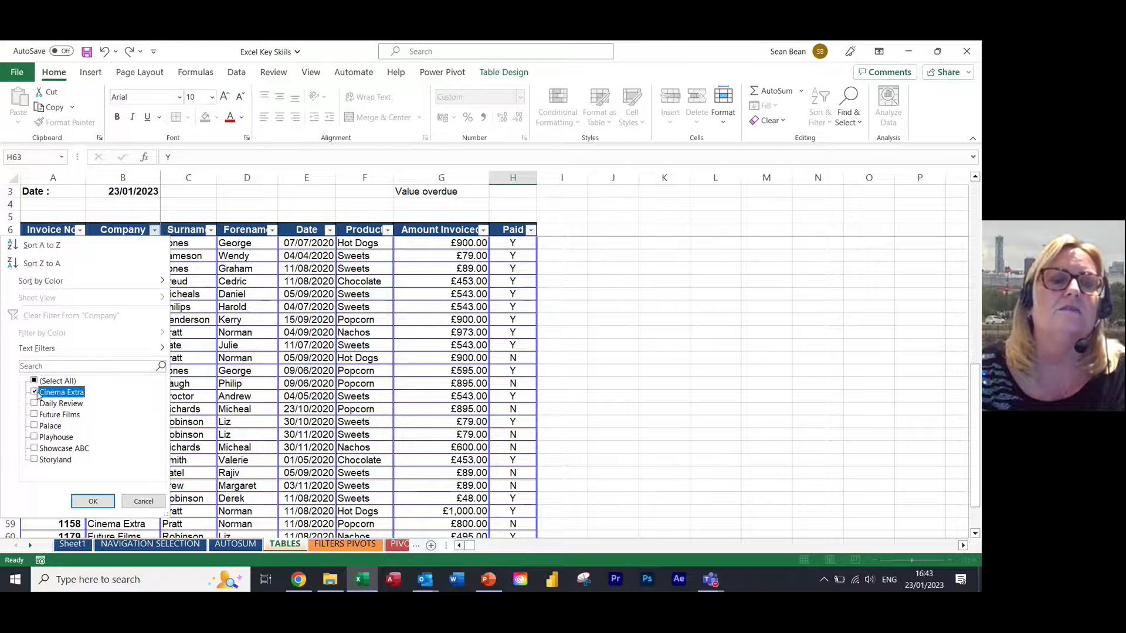
left_click(93, 502)
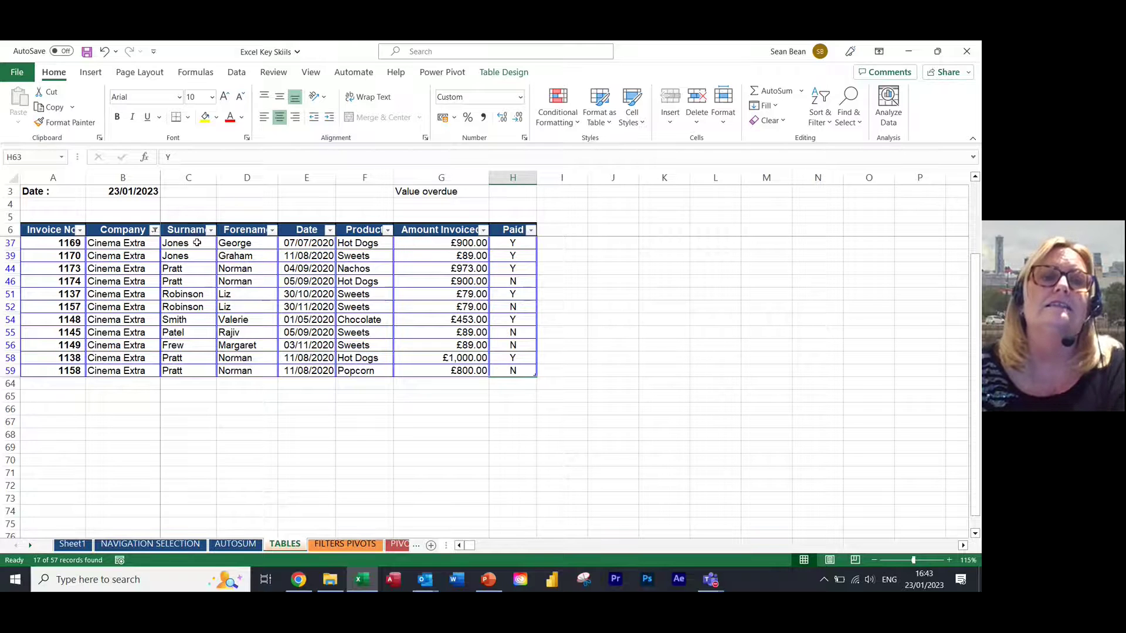
left_click(153, 231)
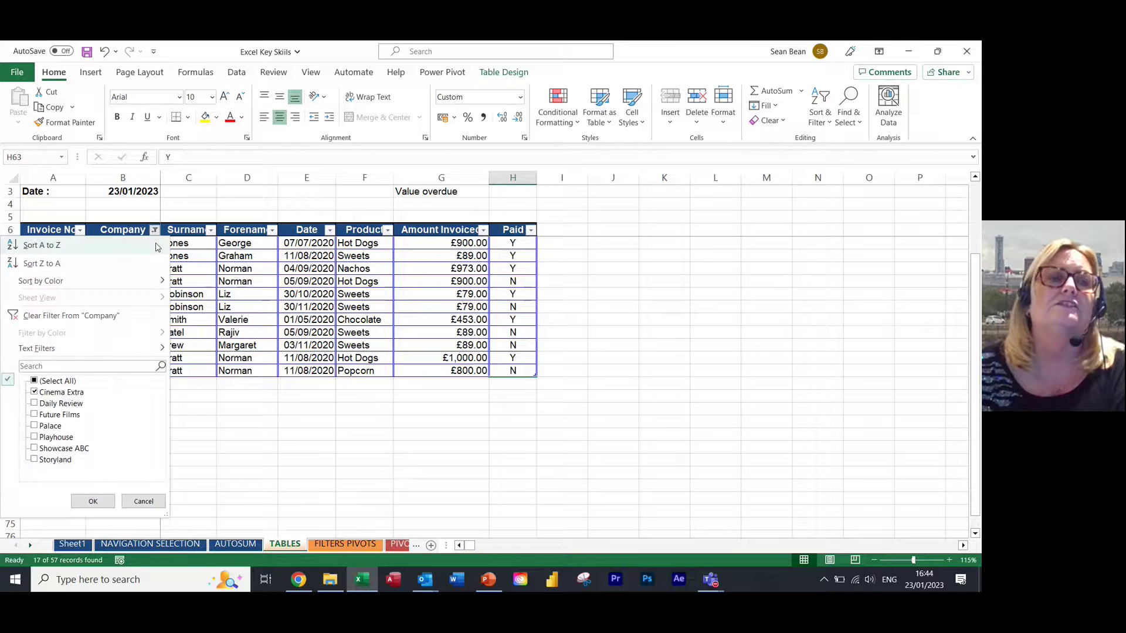
left_click(130, 318)
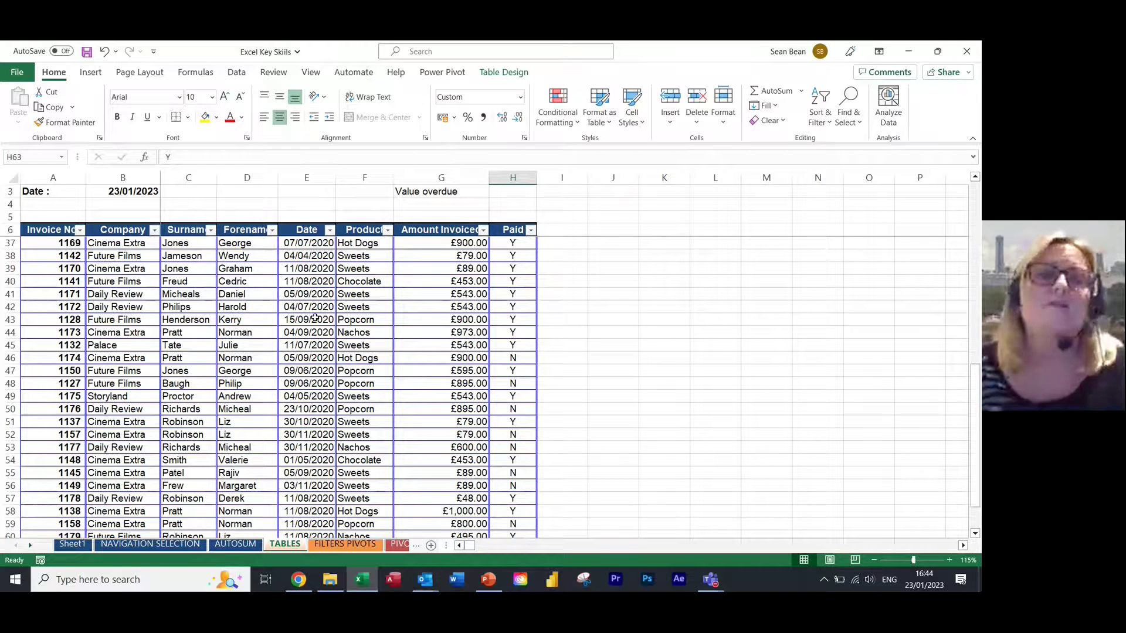
left_click(331, 230)
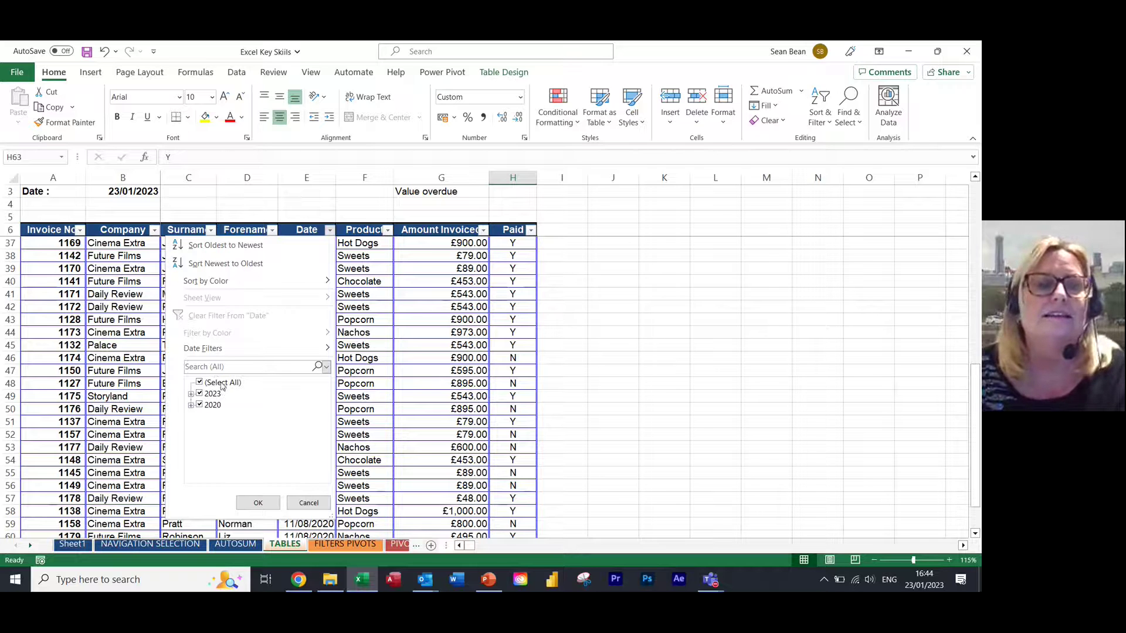
mouse_move(214, 352)
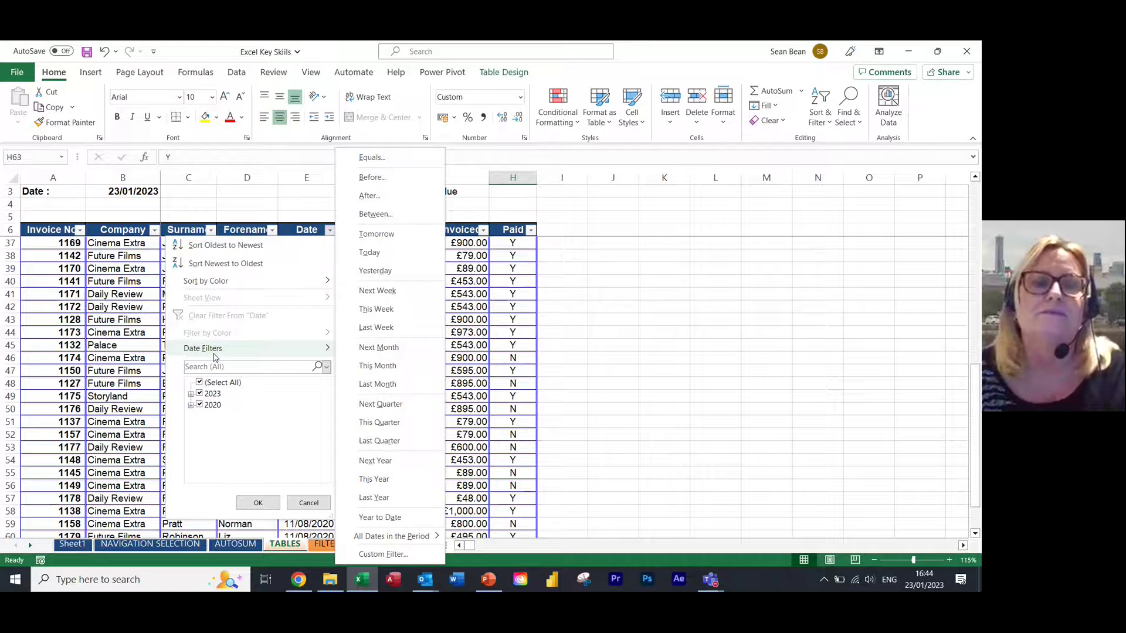
left_click(477, 331)
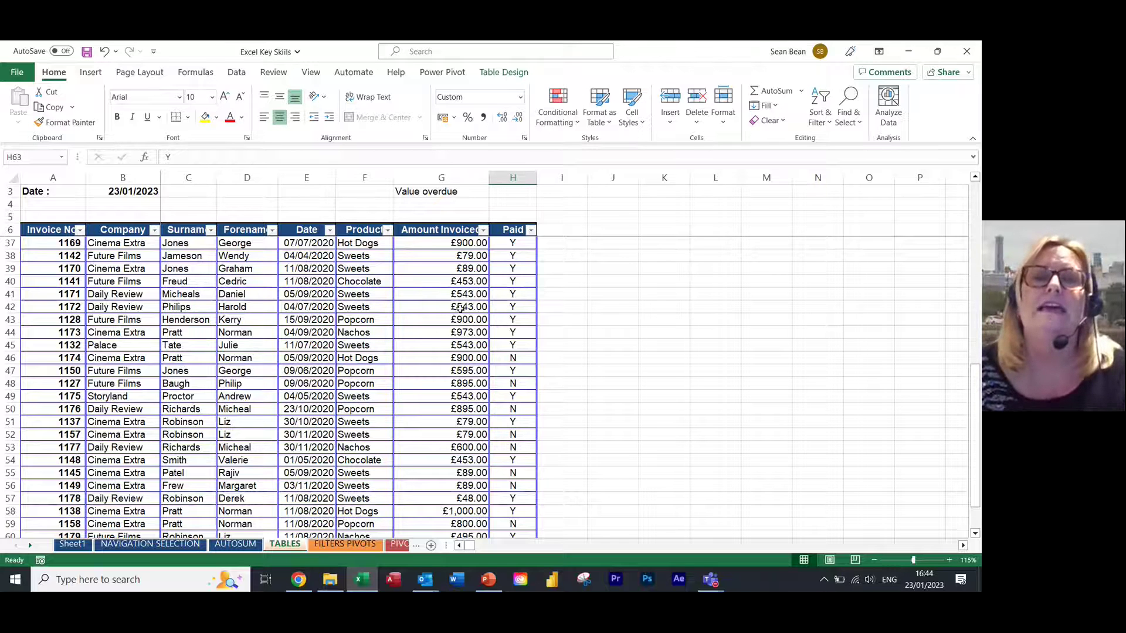
left_click(827, 119)
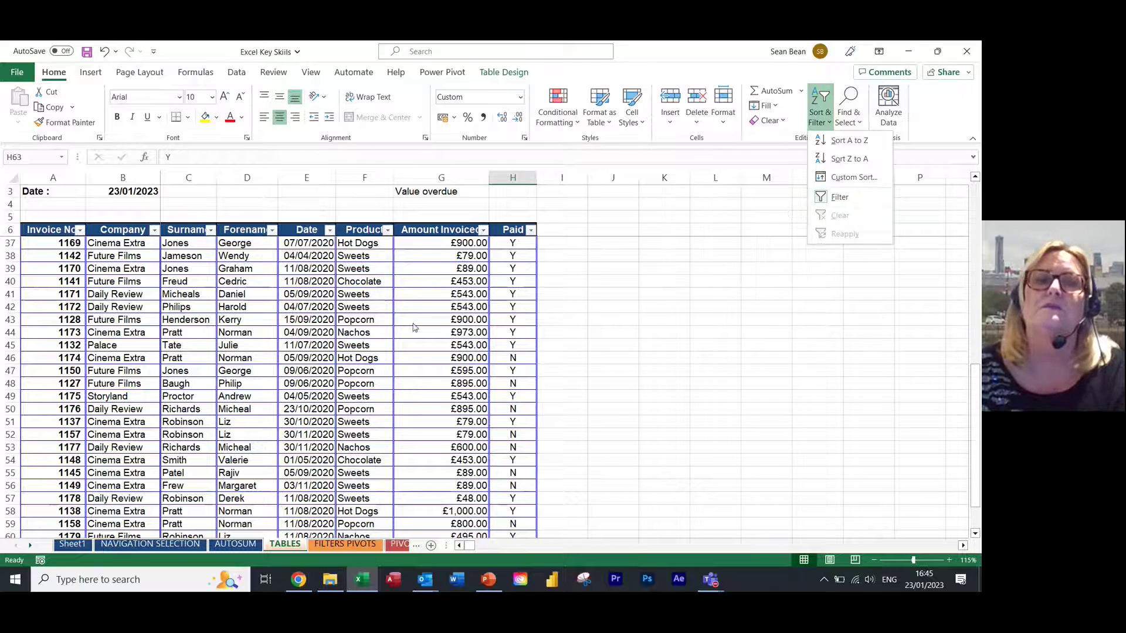
left_click(312, 308)
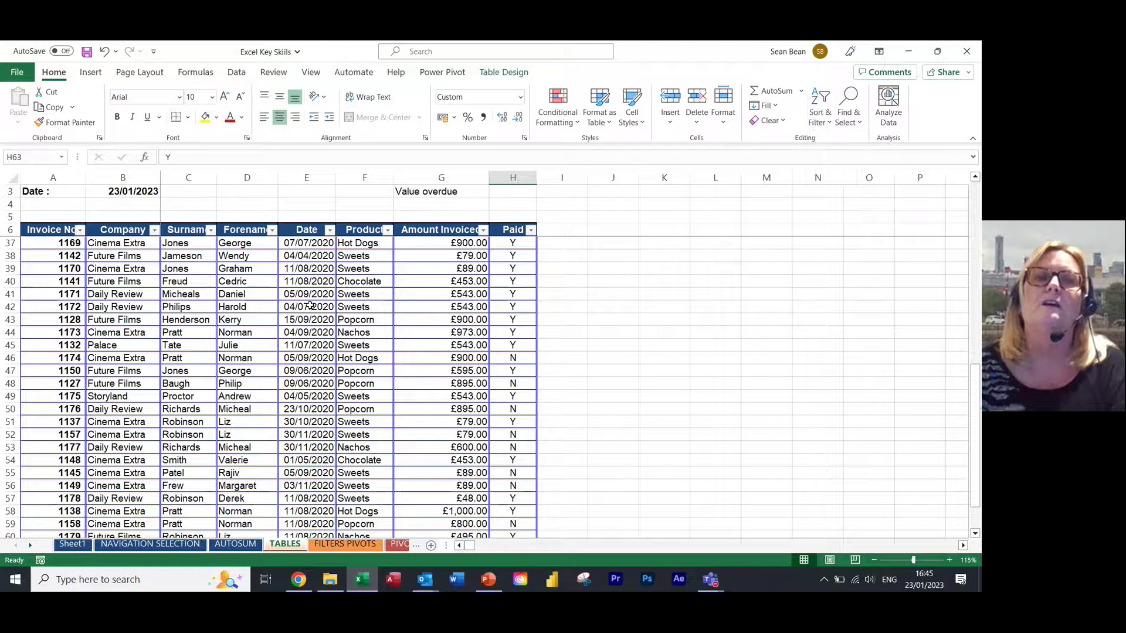
Create a PivotTable from the whole invoice table, Table1, on a new worksheet
left_click(312, 307)
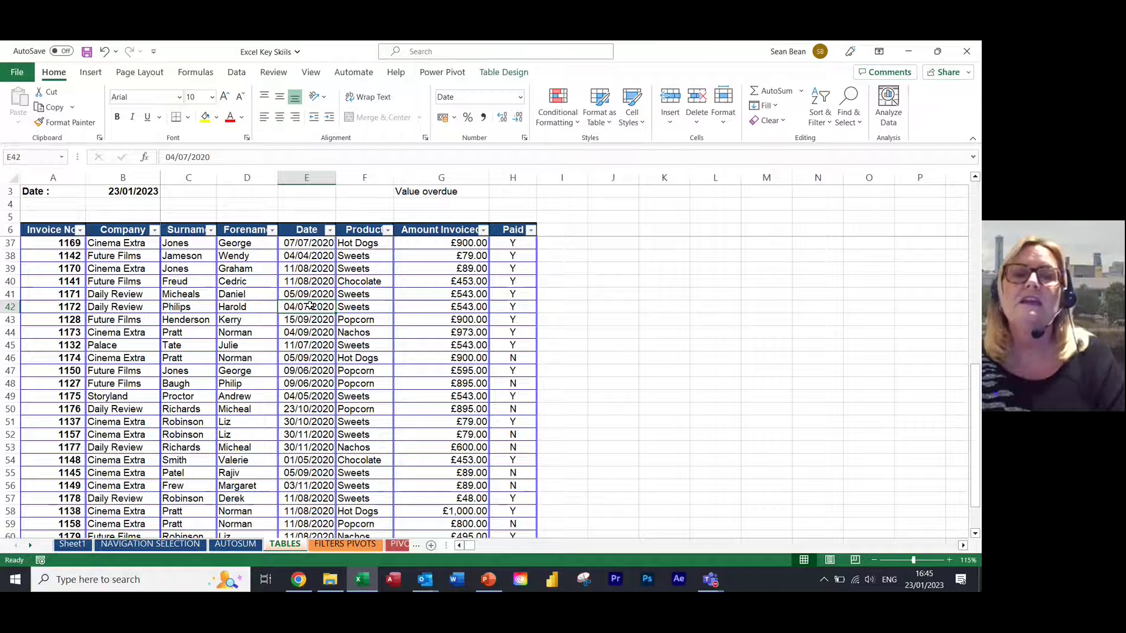
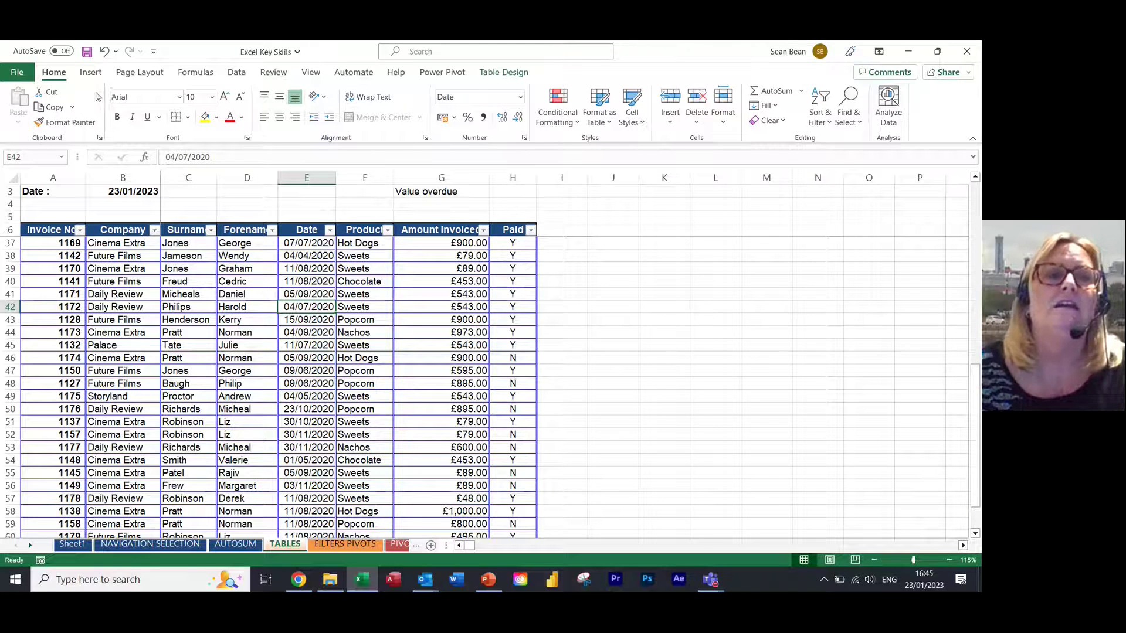
left_click(91, 72)
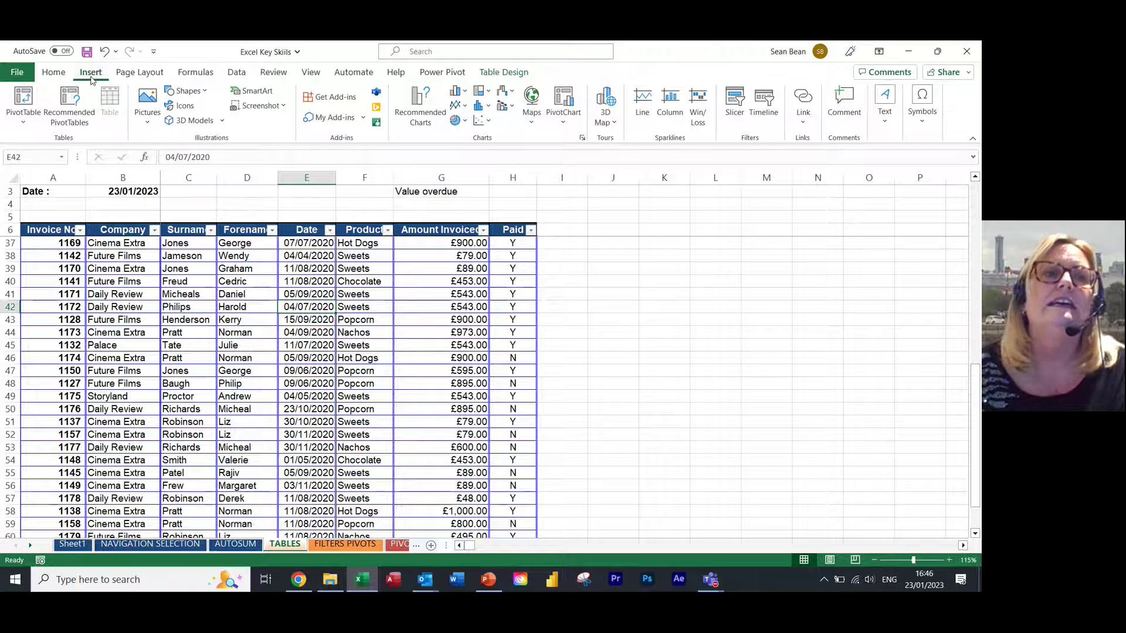
left_click(25, 101)
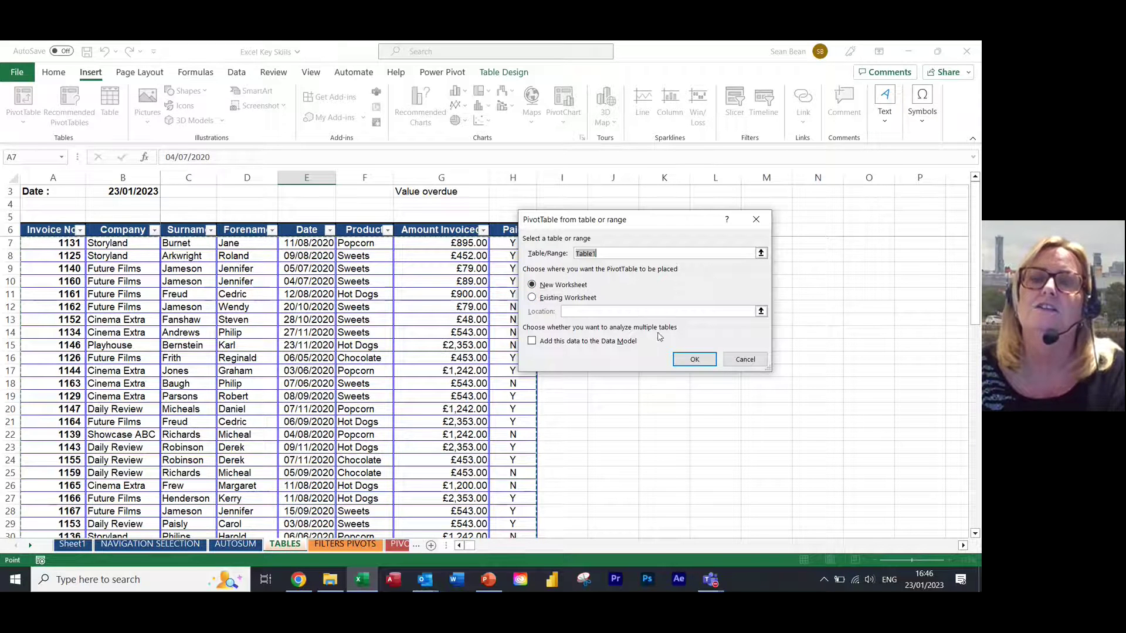
left_click(694, 360)
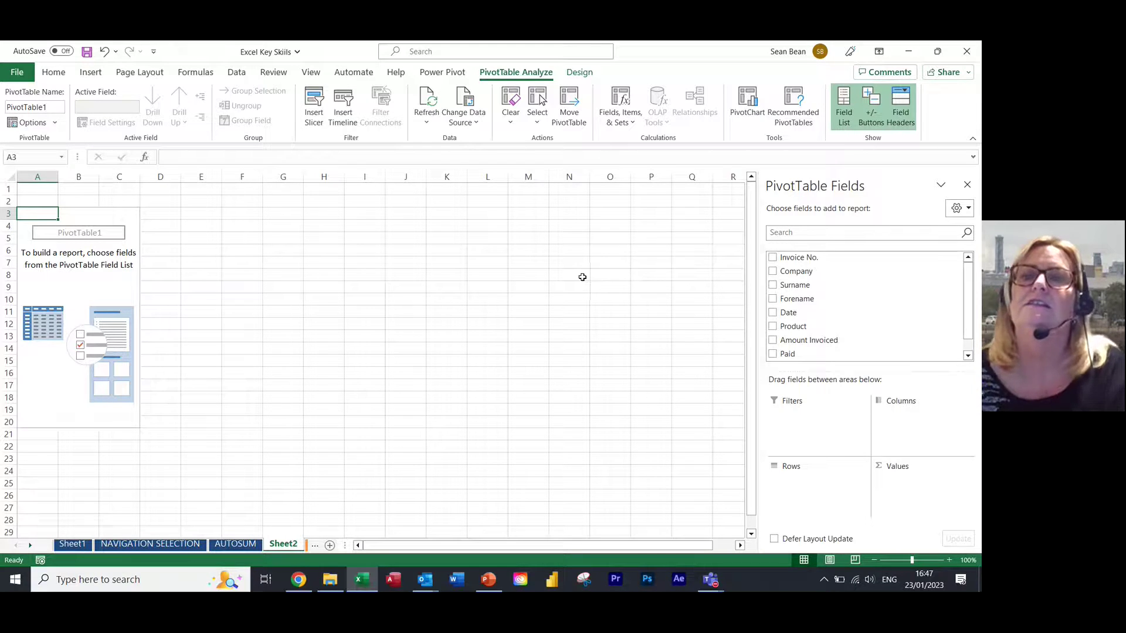
Add the Company field to the PivotTable rows with the Product field nested beneath it
left_click(773, 328)
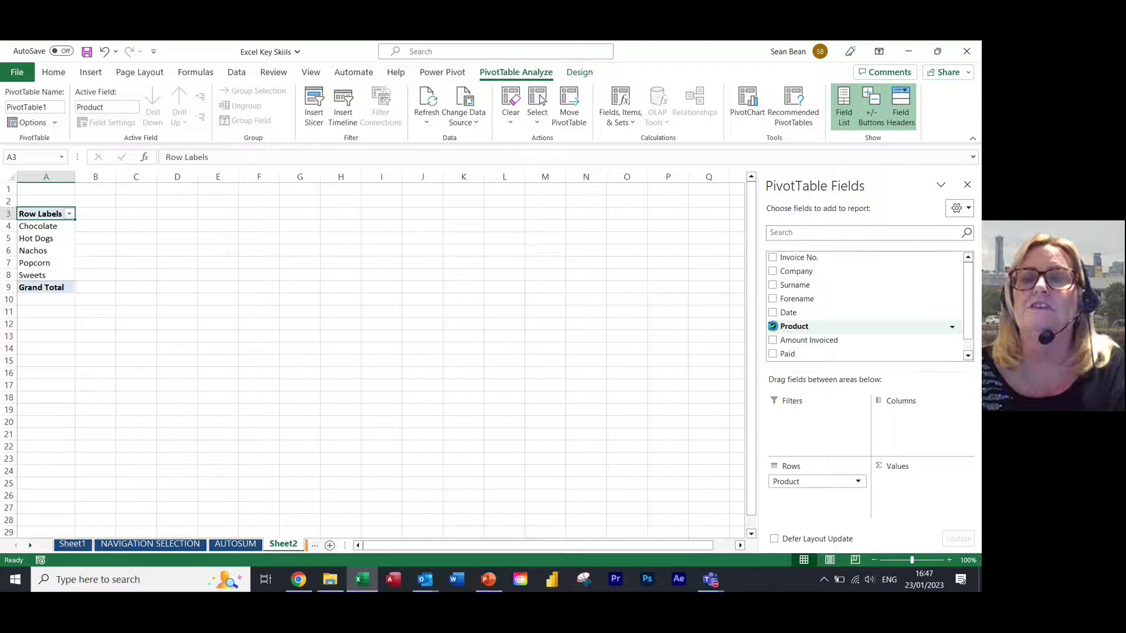
left_click(772, 326)
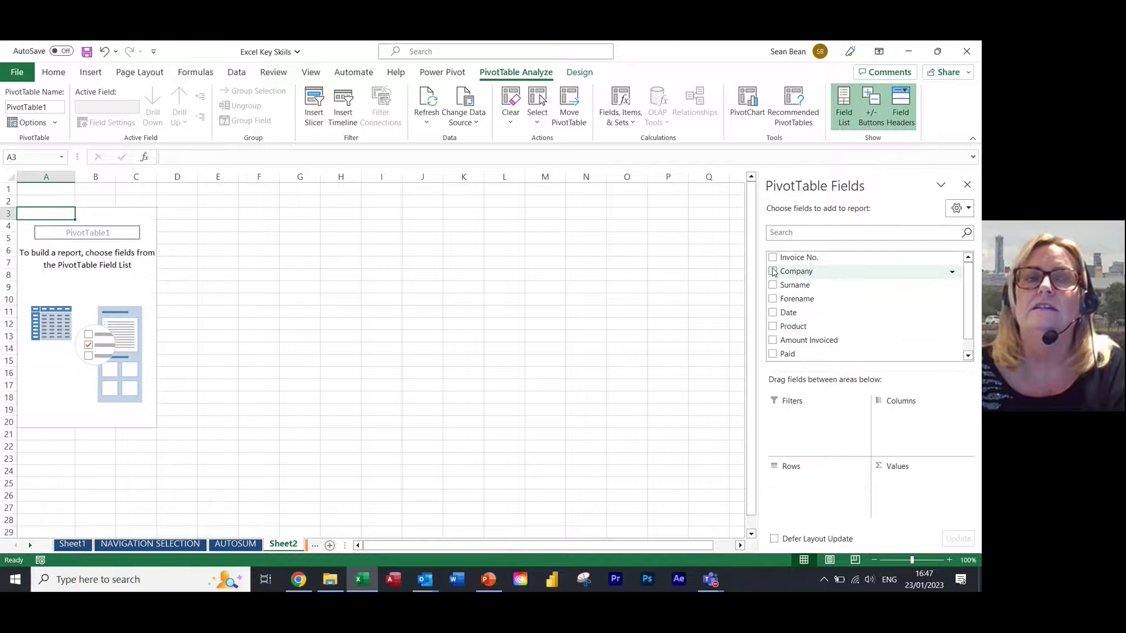
left_click(773, 271)
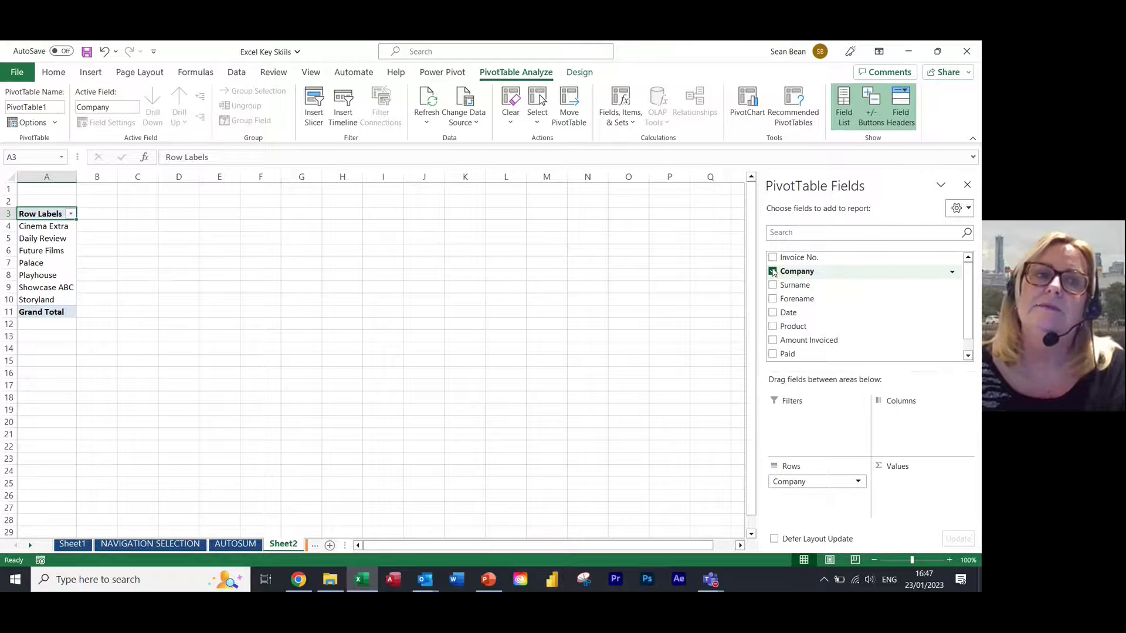
left_click(772, 327)
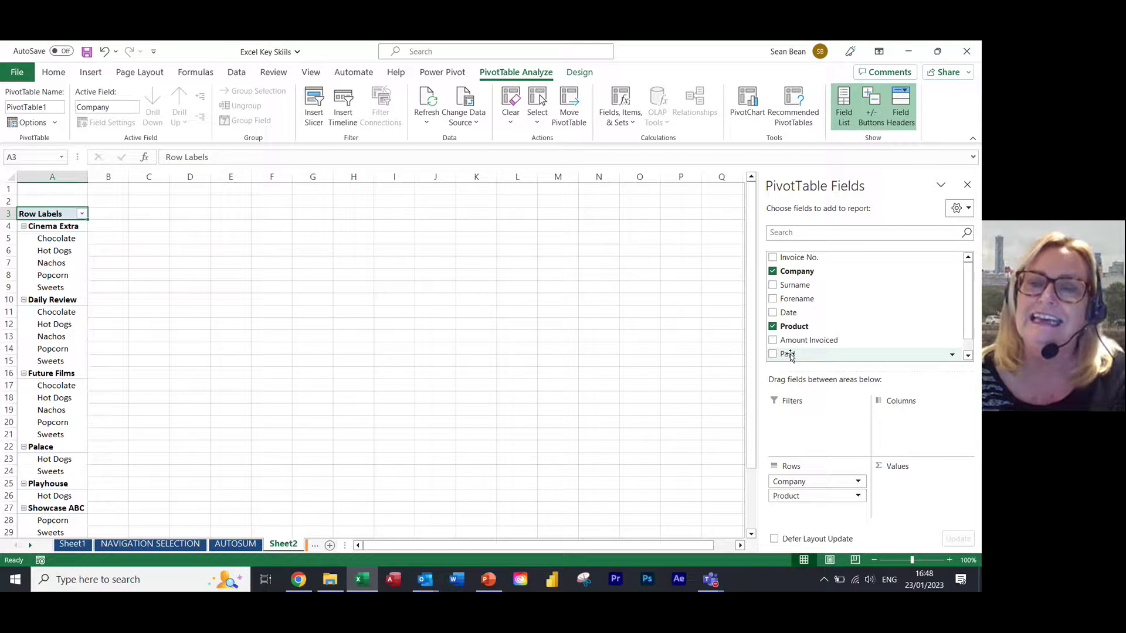
Place the Paid field in the PivotTable columns and add Amount Invoiced as the summed values
left_click_drag(790, 356, 913, 422)
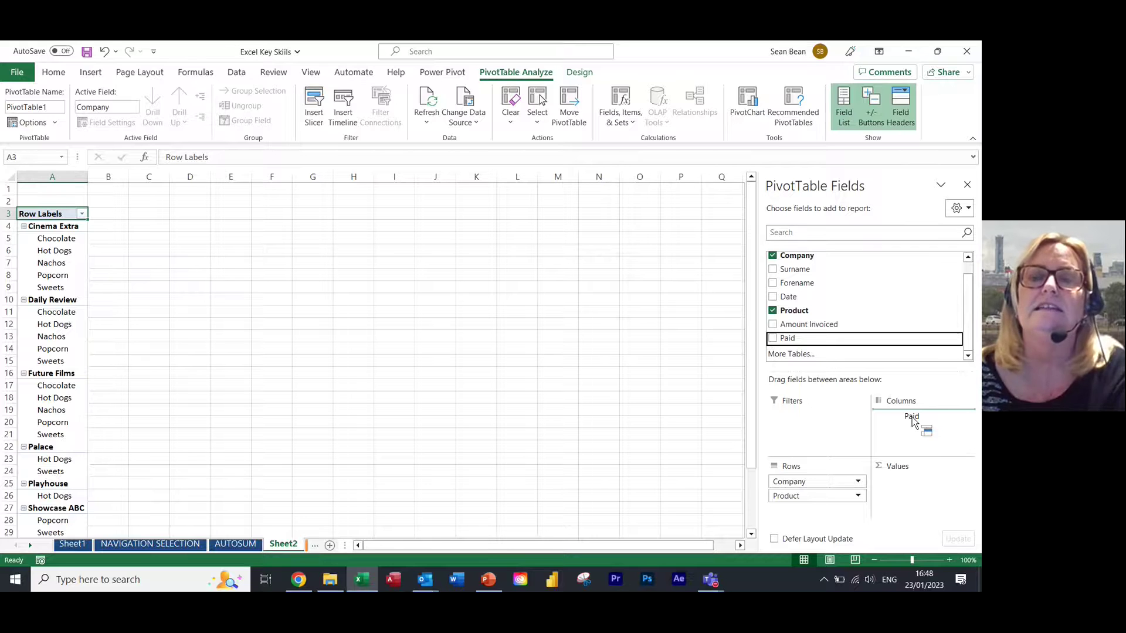
left_click_drag(912, 422, 911, 419)
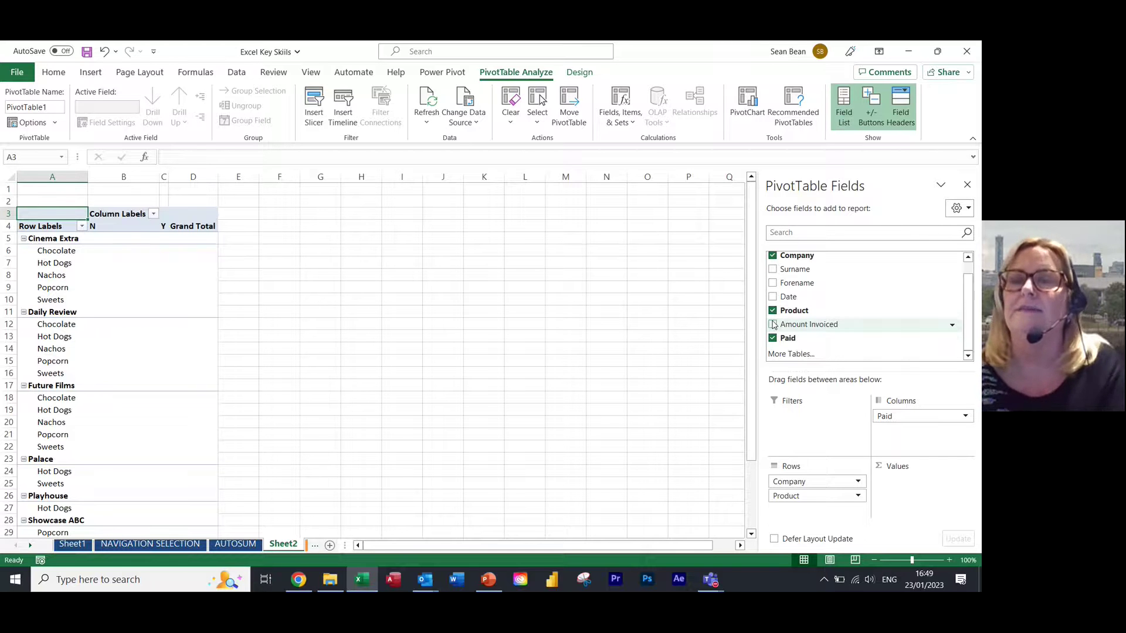
left_click(773, 325)
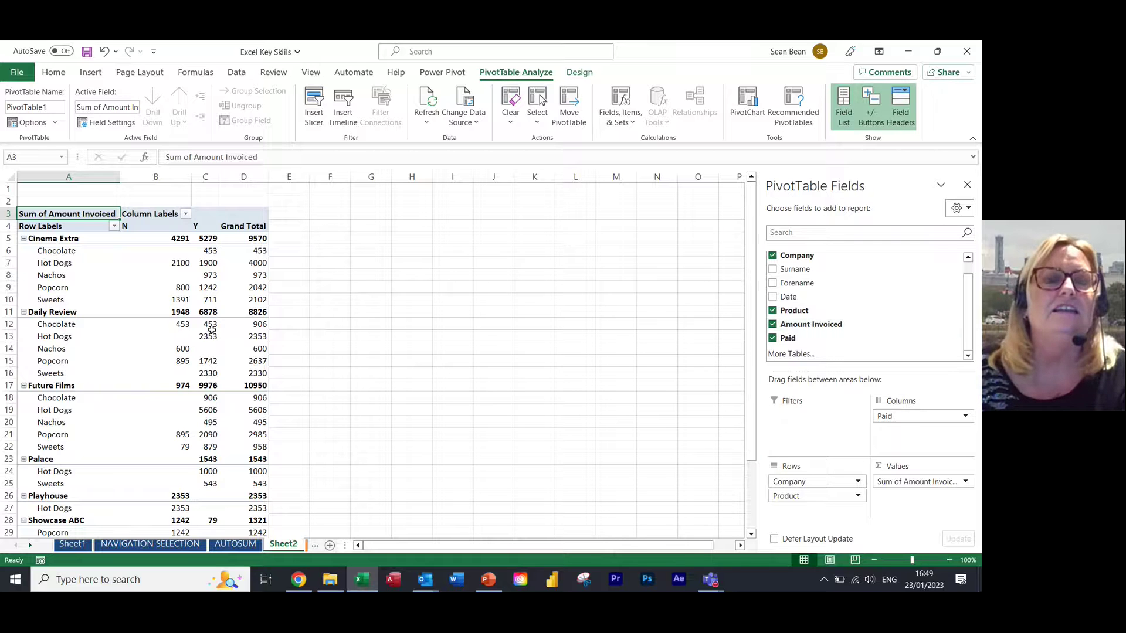
scroll(211, 330, "down", 1)
scroll(211, 330, "down", 4)
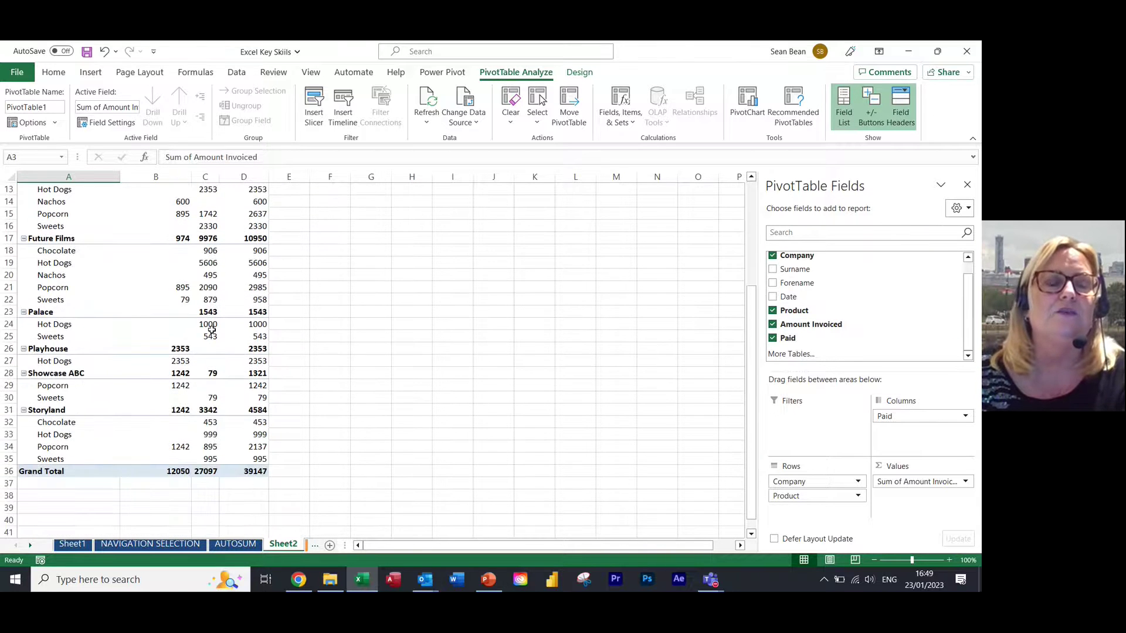
scroll(211, 330, "up", 4)
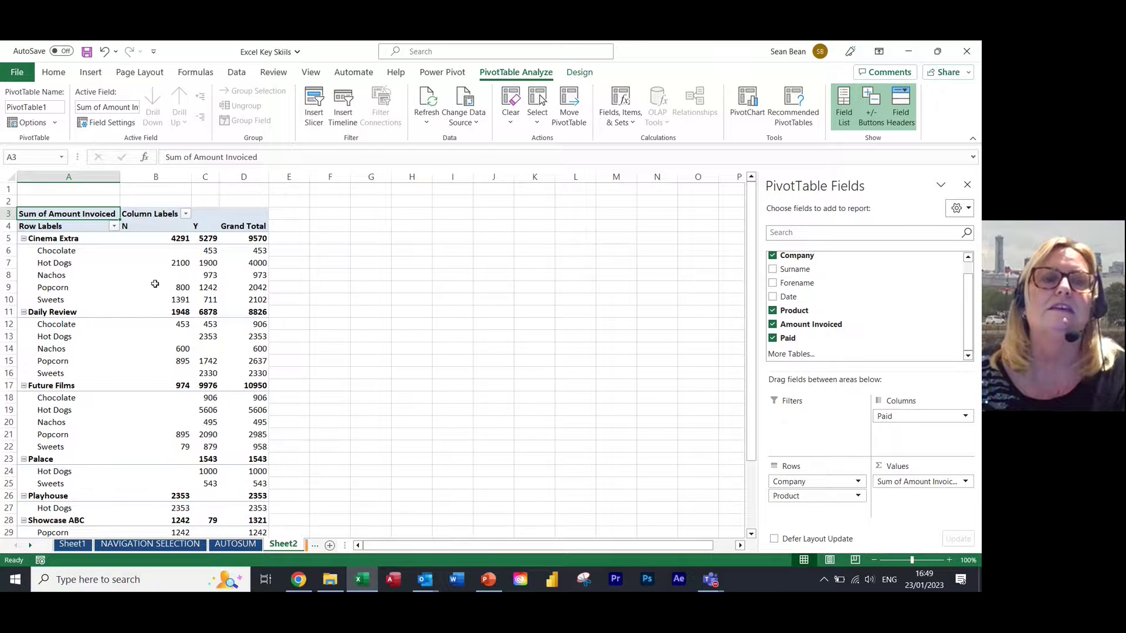
Insert a timeline for the Date field of the PivotTable and move it up beside the top of the report
mouse_move(244, 316)
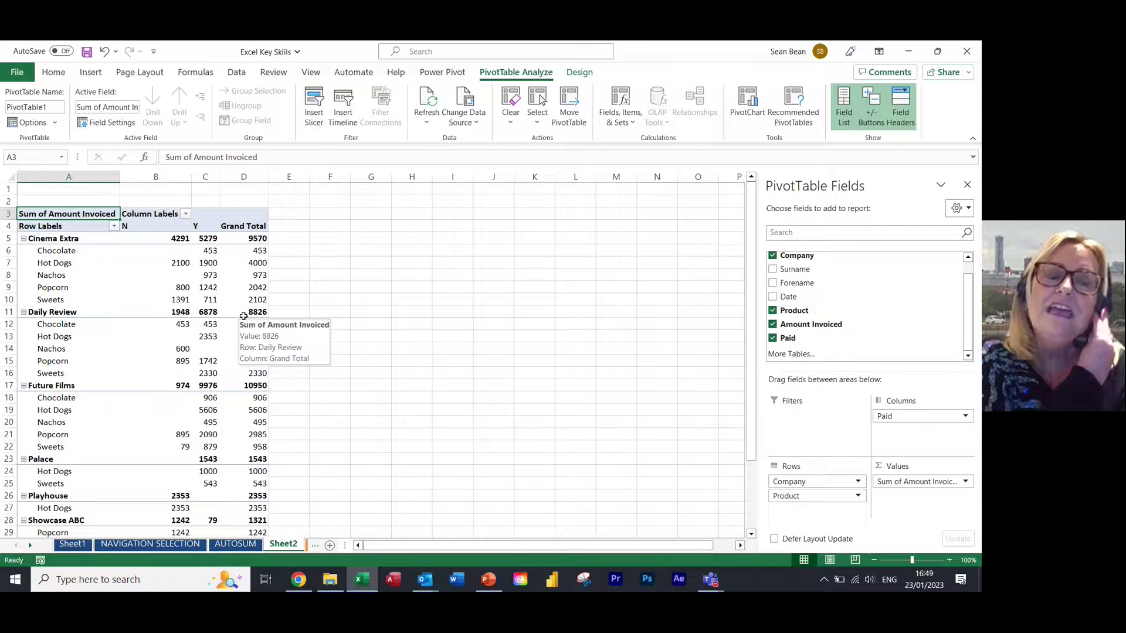
left_click(211, 267)
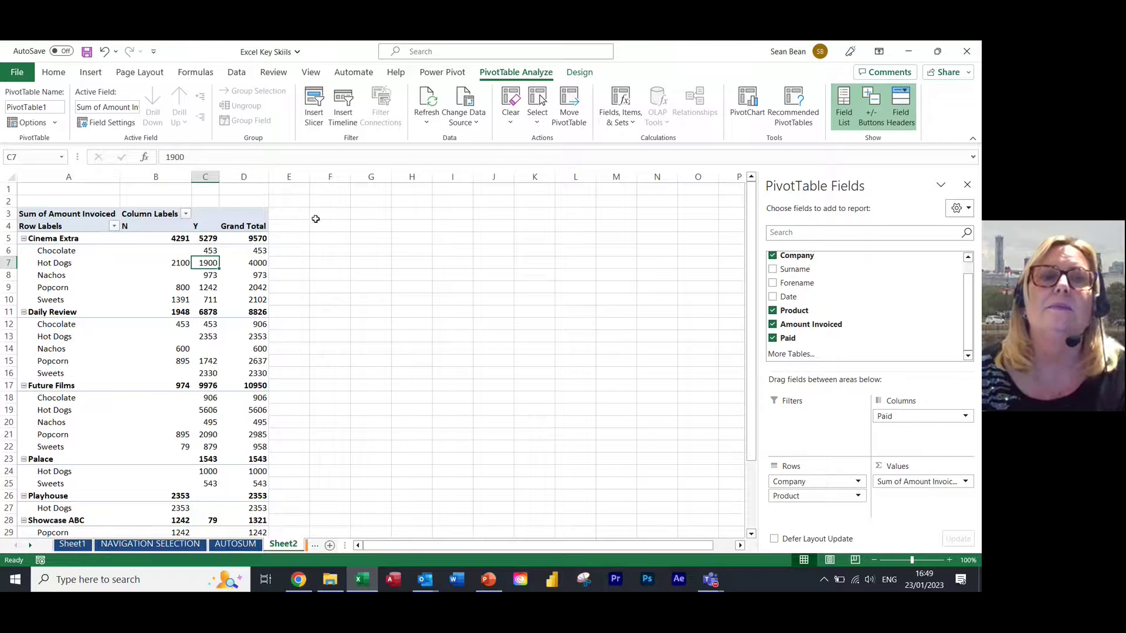
left_click(344, 119)
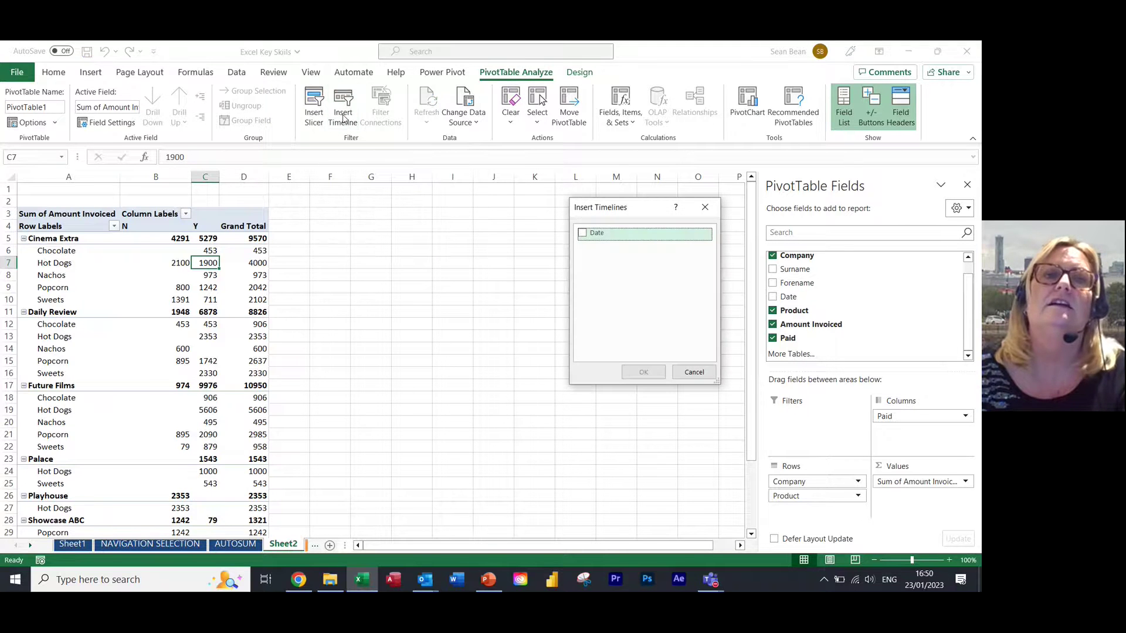
left_click(582, 232)
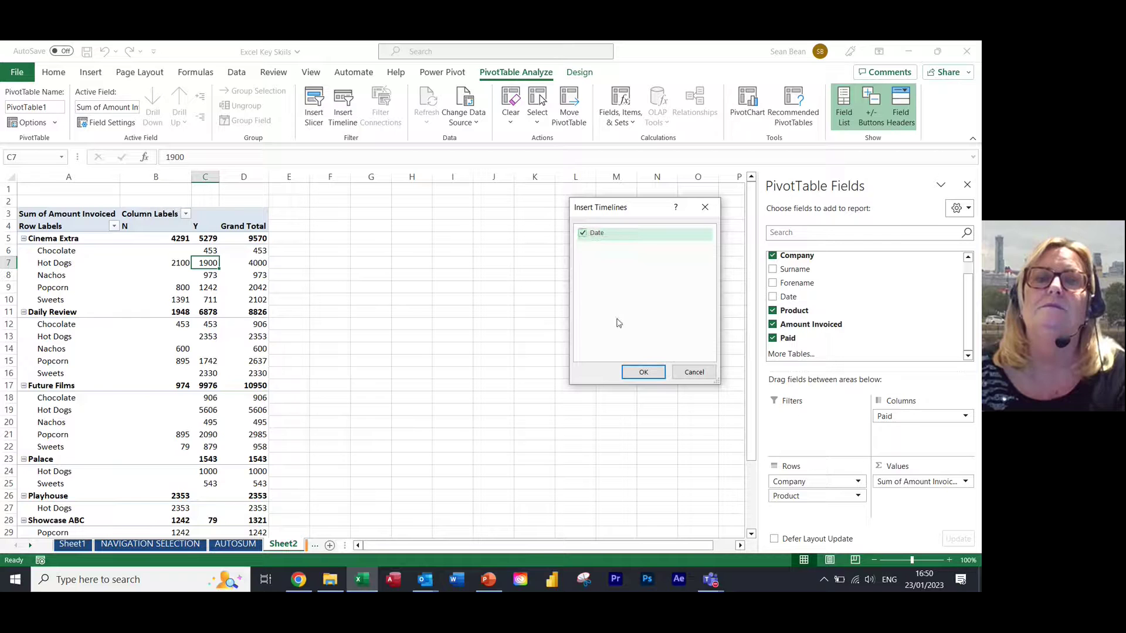
left_click(643, 373)
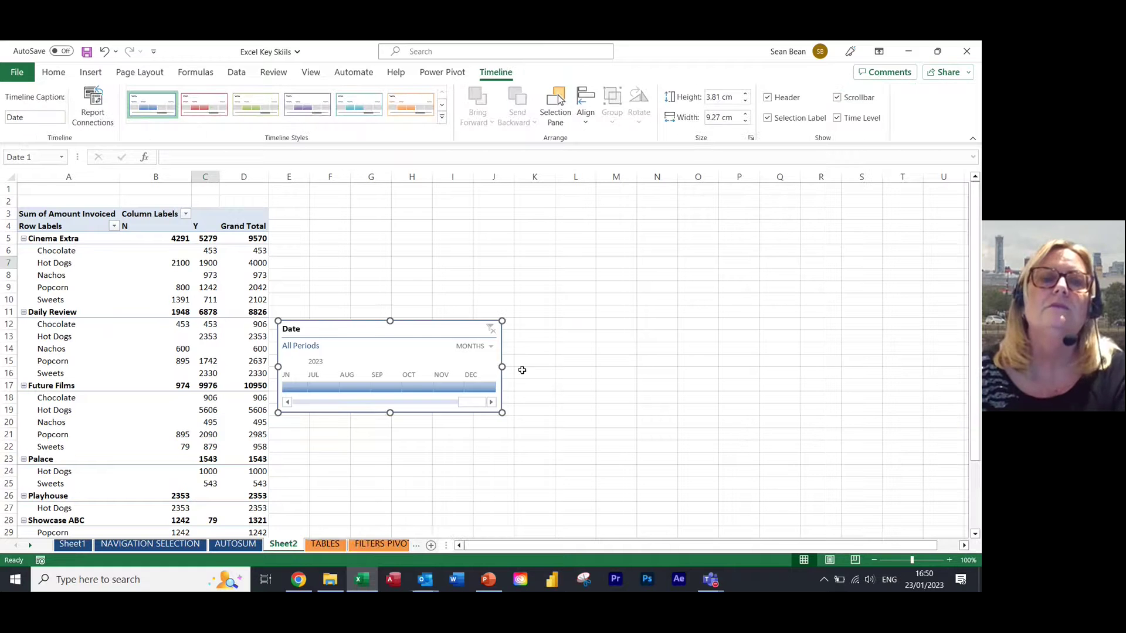
left_click_drag(372, 332, 439, 194)
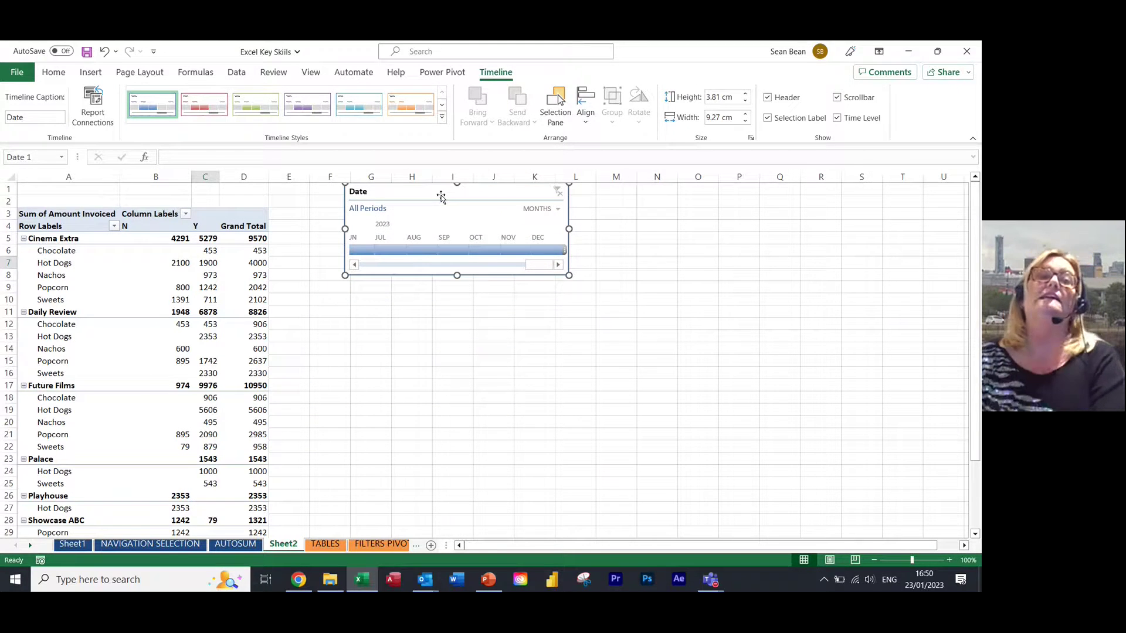
Try filtering the PivotTable through the timeline to July–August 2023, and to October–December 2022
left_click(388, 251)
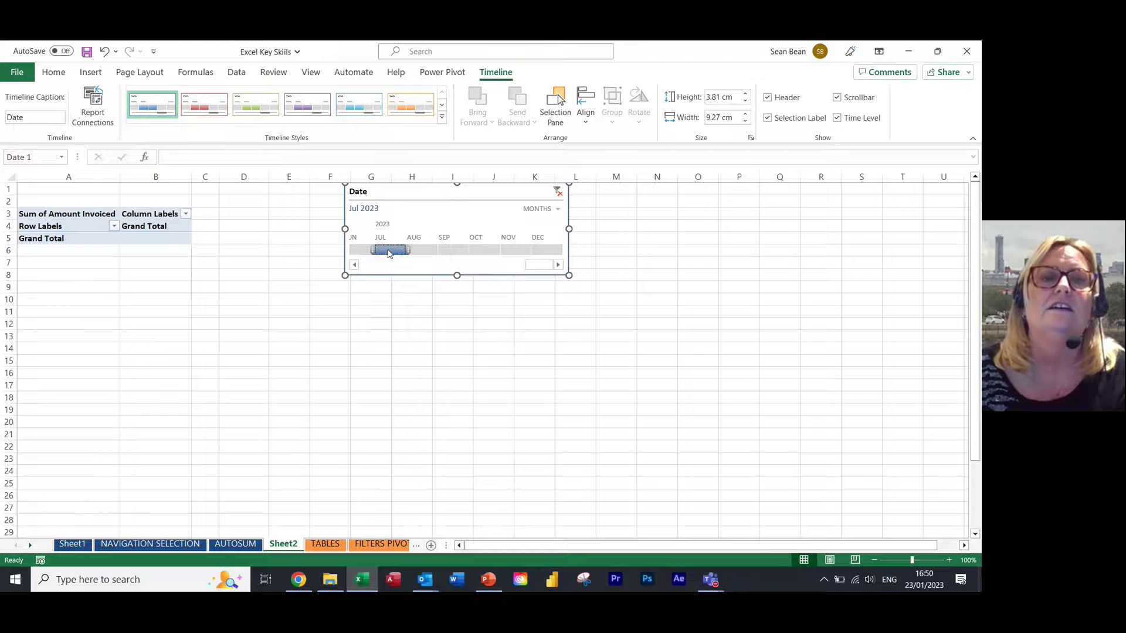
left_click_drag(388, 252, 423, 249)
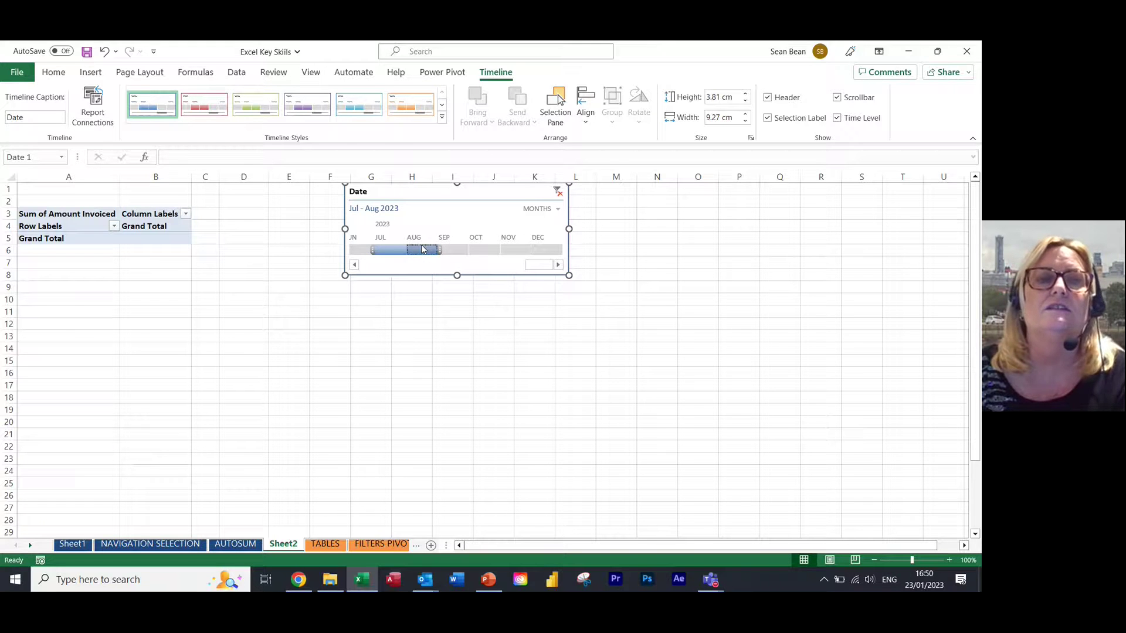
left_click(354, 265)
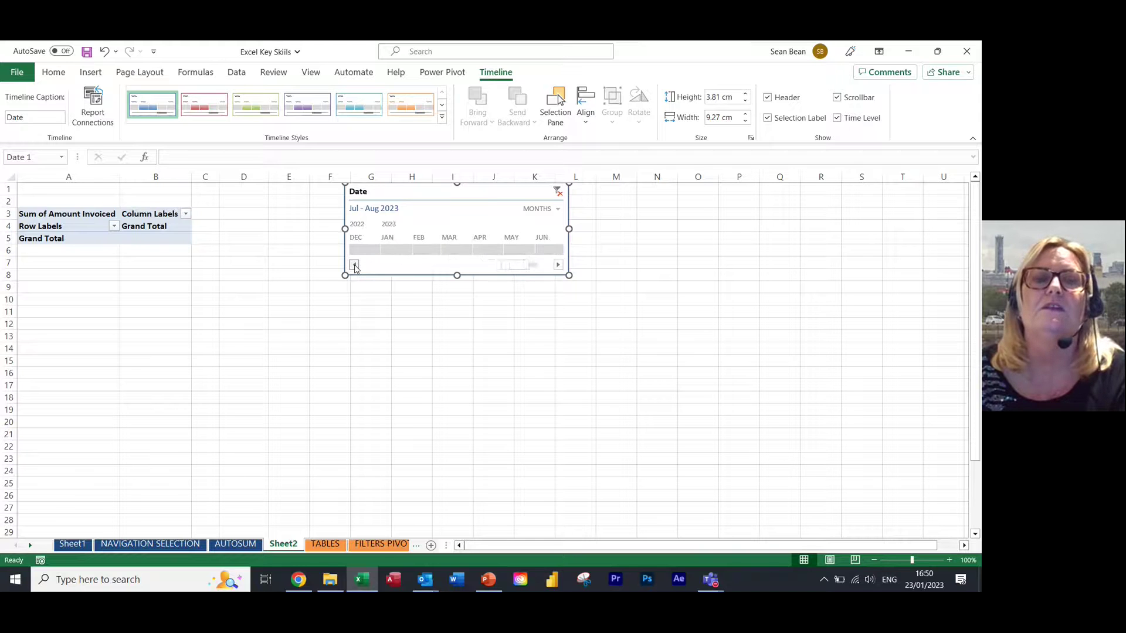
left_click(354, 265)
left_click(364, 250)
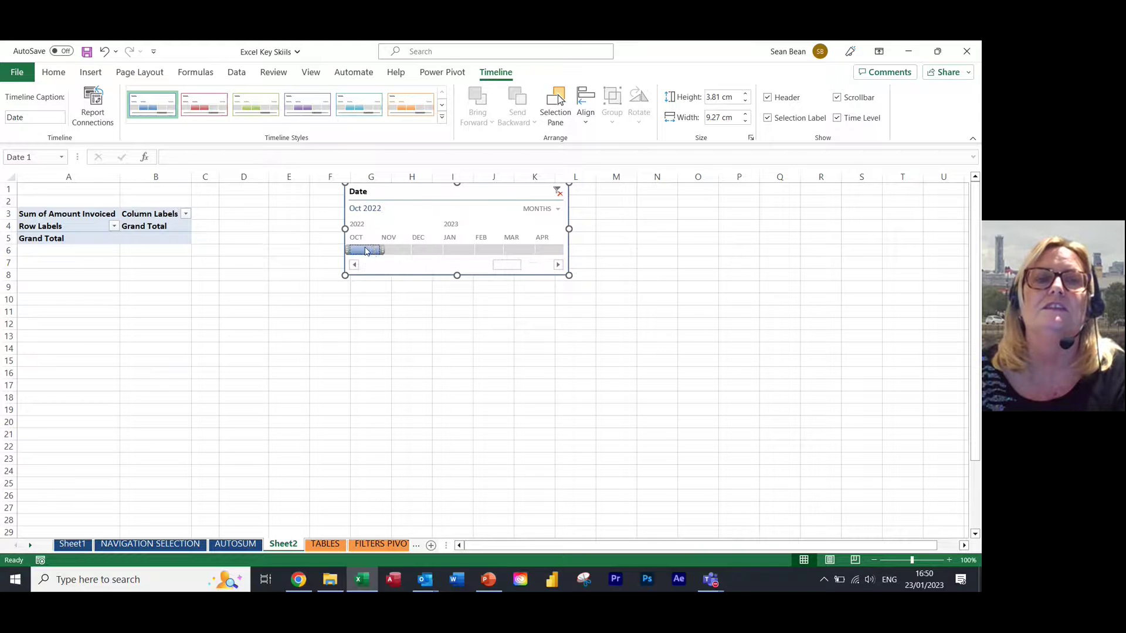
left_click_drag(364, 251, 422, 251)
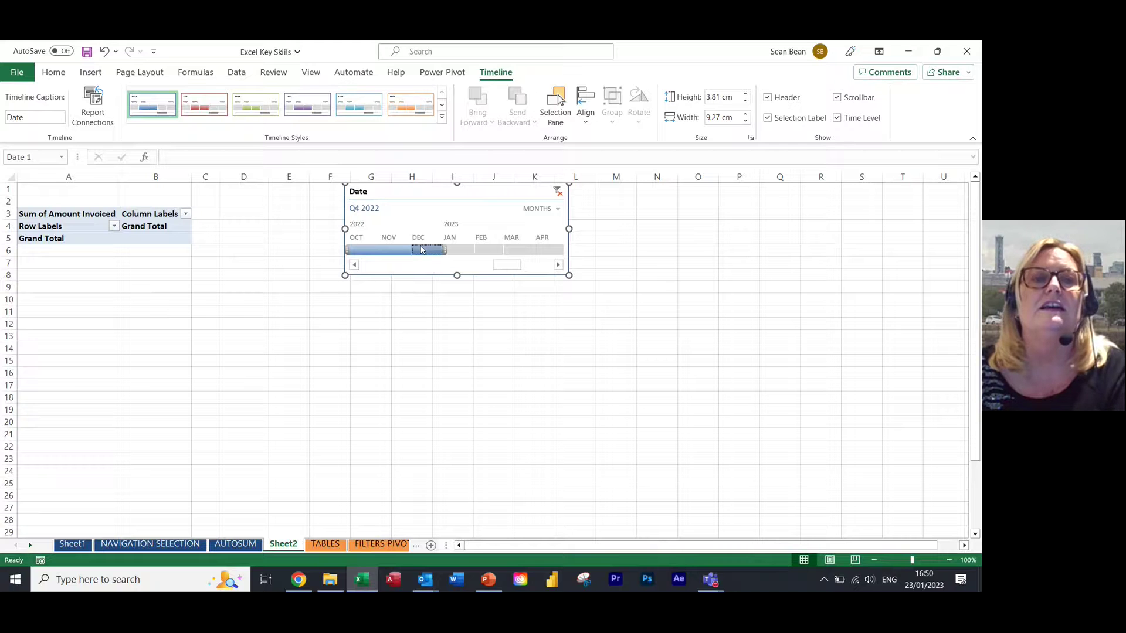
Try filtering the PivotTable through the timeline to June–September 2022
left_click(354, 265)
left_click(354, 265)
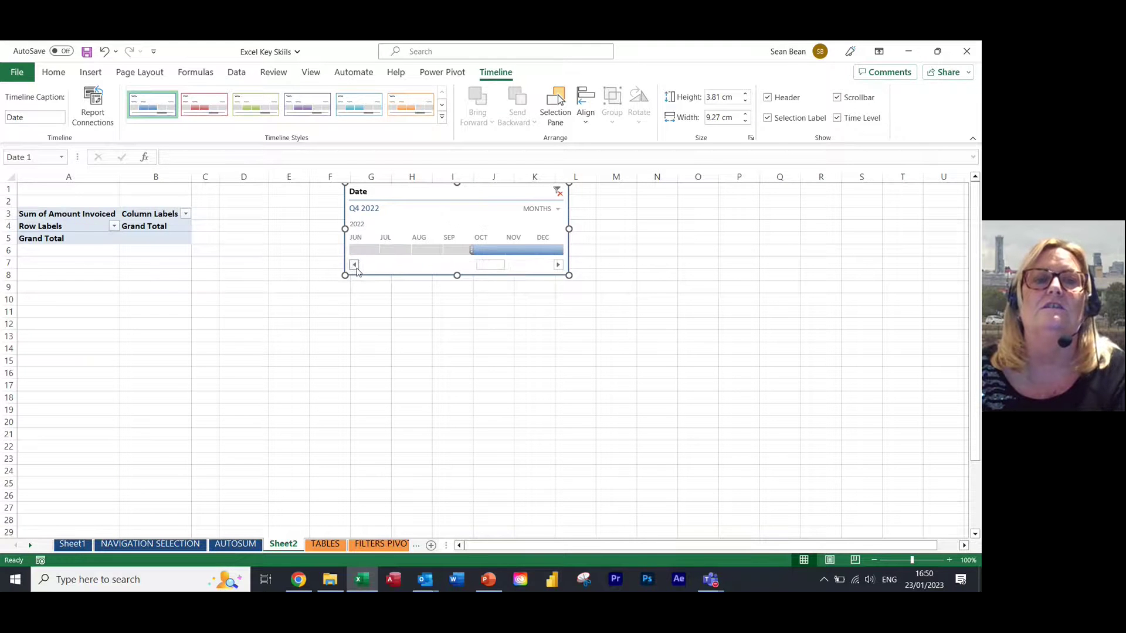
left_click_drag(360, 251, 456, 250)
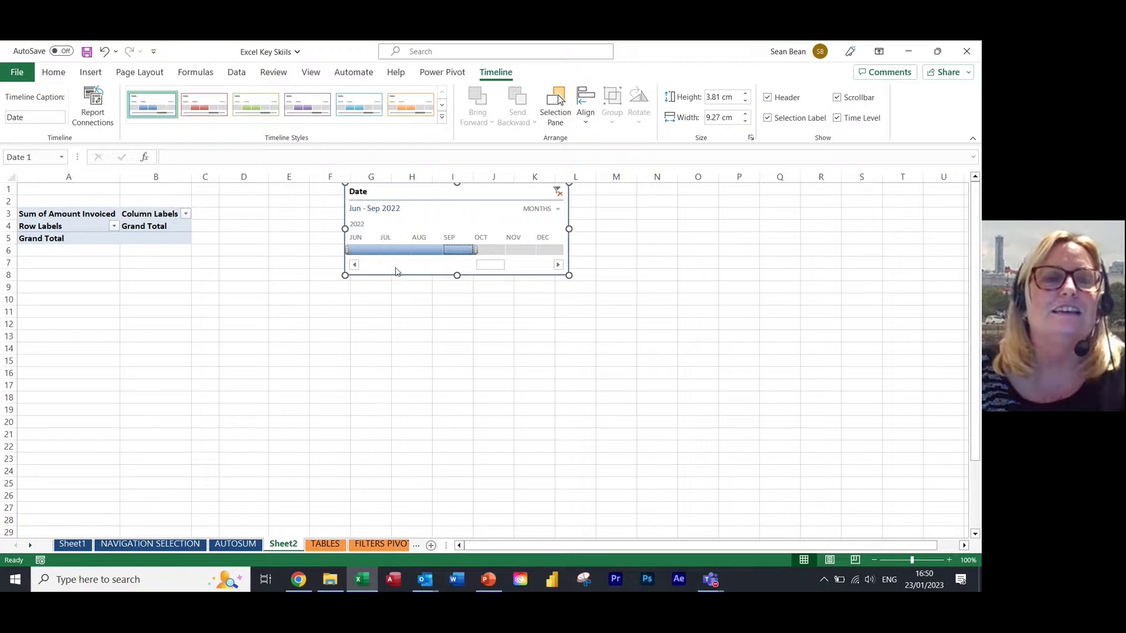
Check the invoice dates on the TABLES sheet and set the PivotTable's timeline to June–August 2020
left_click(355, 265)
left_click(355, 266)
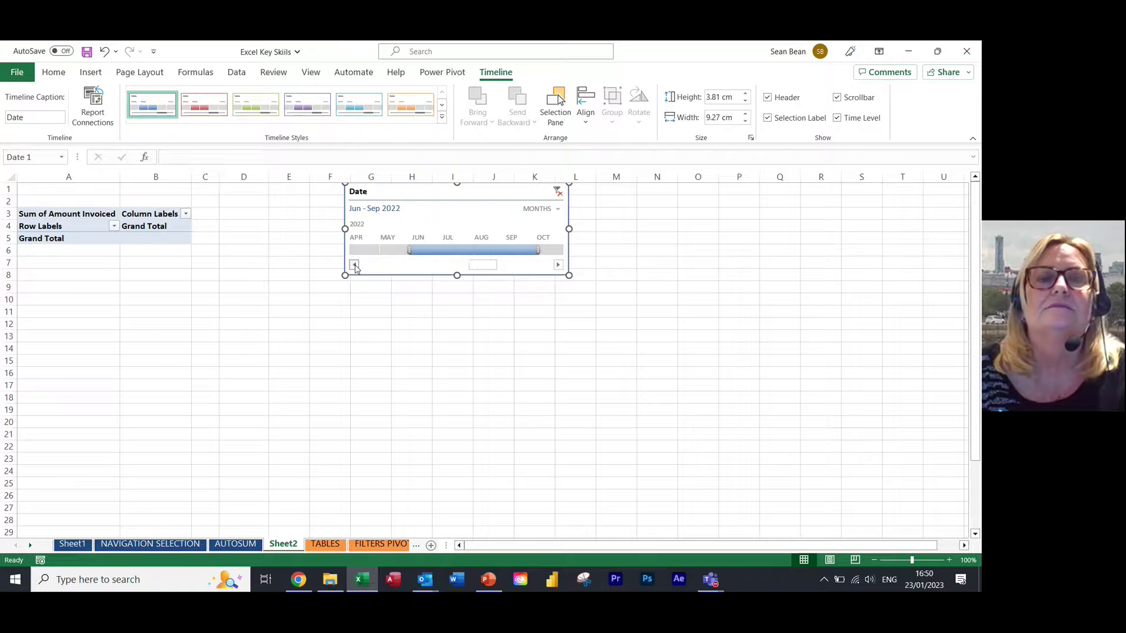
left_click(356, 265)
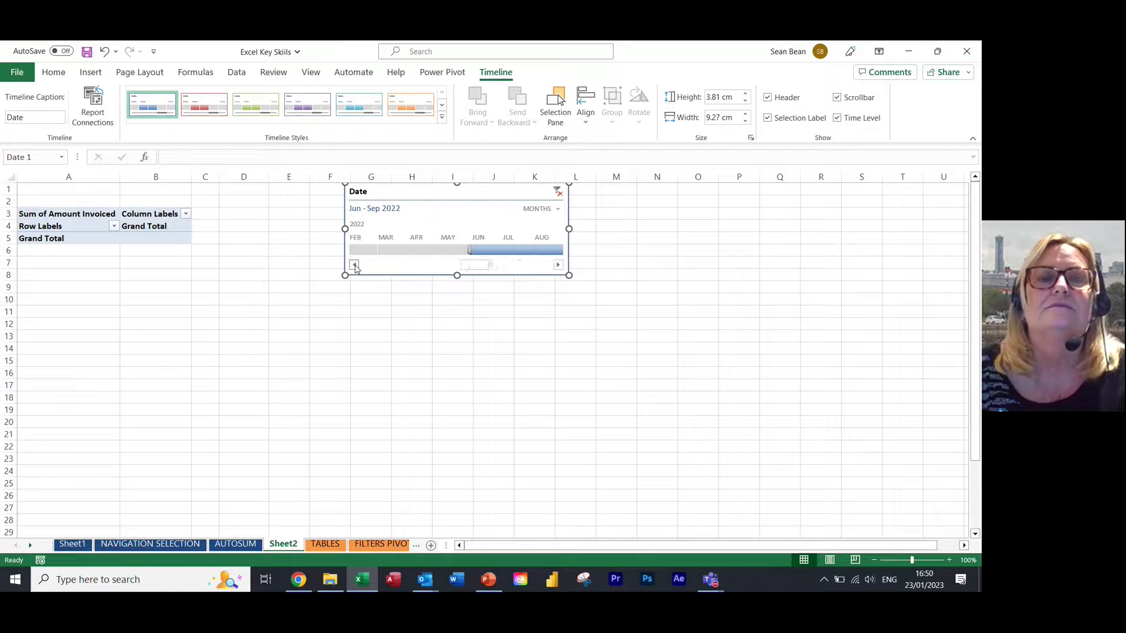
left_click(324, 545)
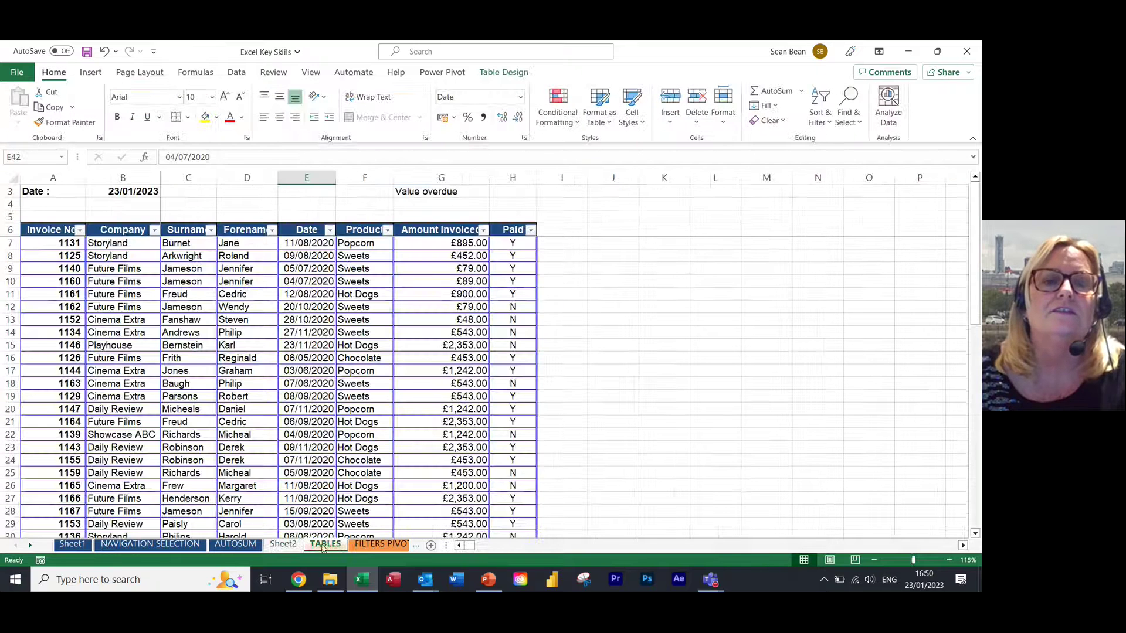
left_click(283, 544)
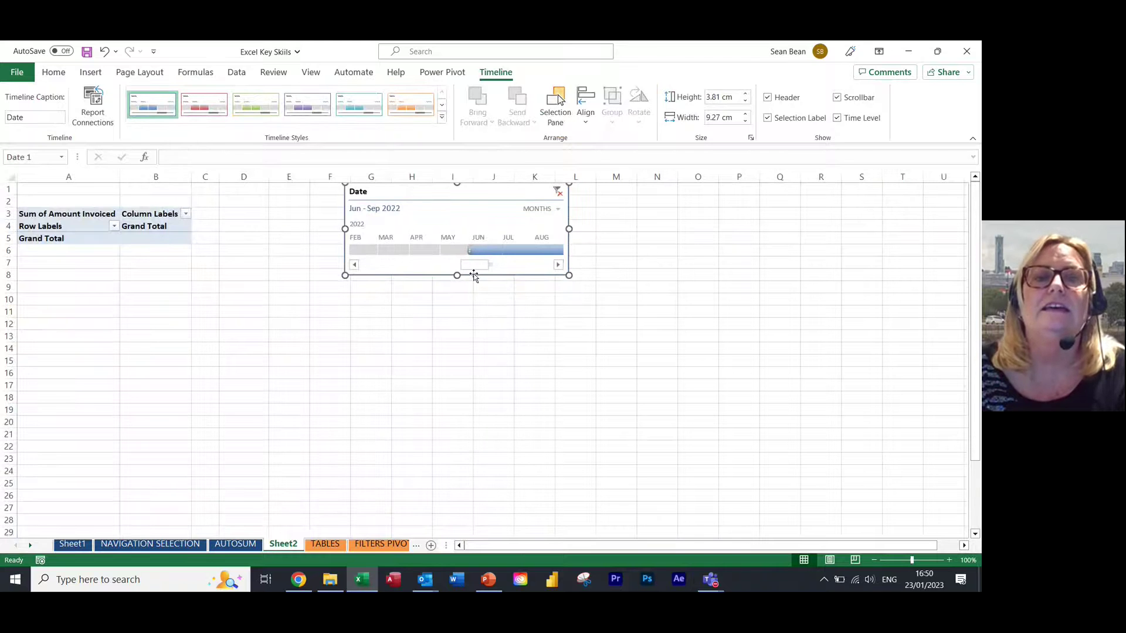
mouse_move(476, 264)
left_mouse_down()
mouse_move(410, 276)
mouse_move(388, 265)
mouse_move(469, 248)
left_mouse_up()
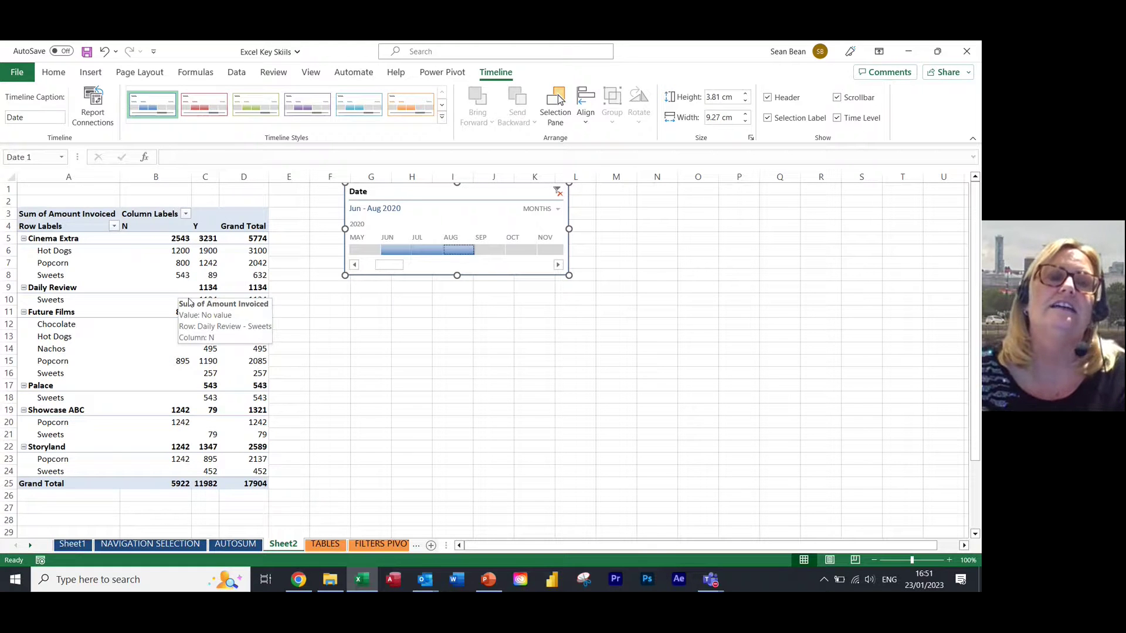
Look at the source data on the TABLES sheet and return to the PivotTable on Sheet2
left_click(170, 286)
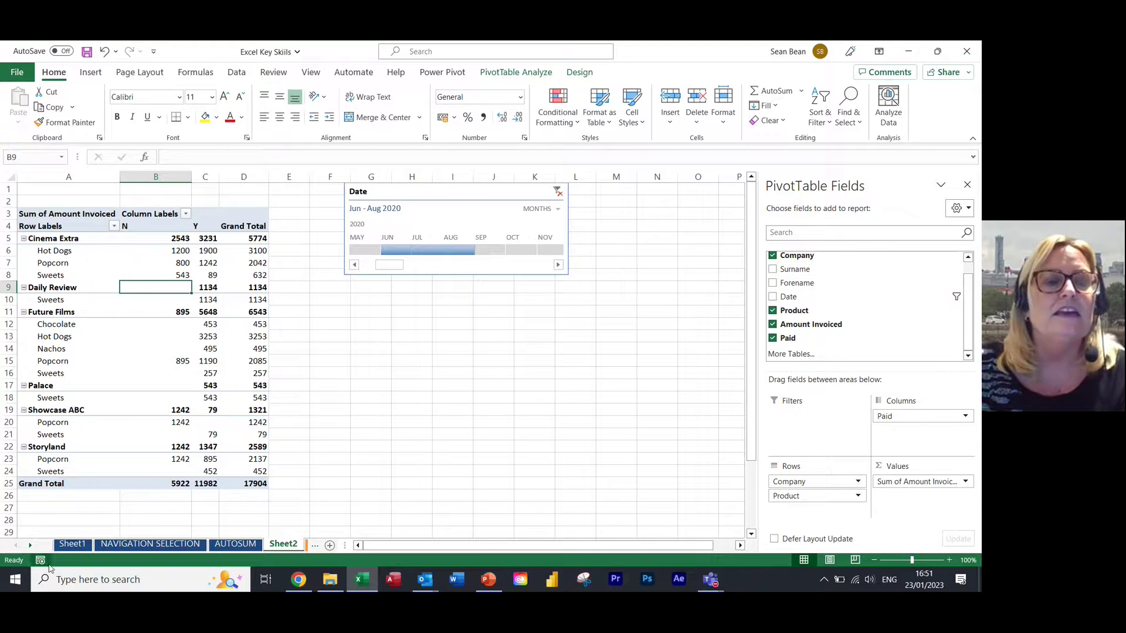
left_click(28, 546)
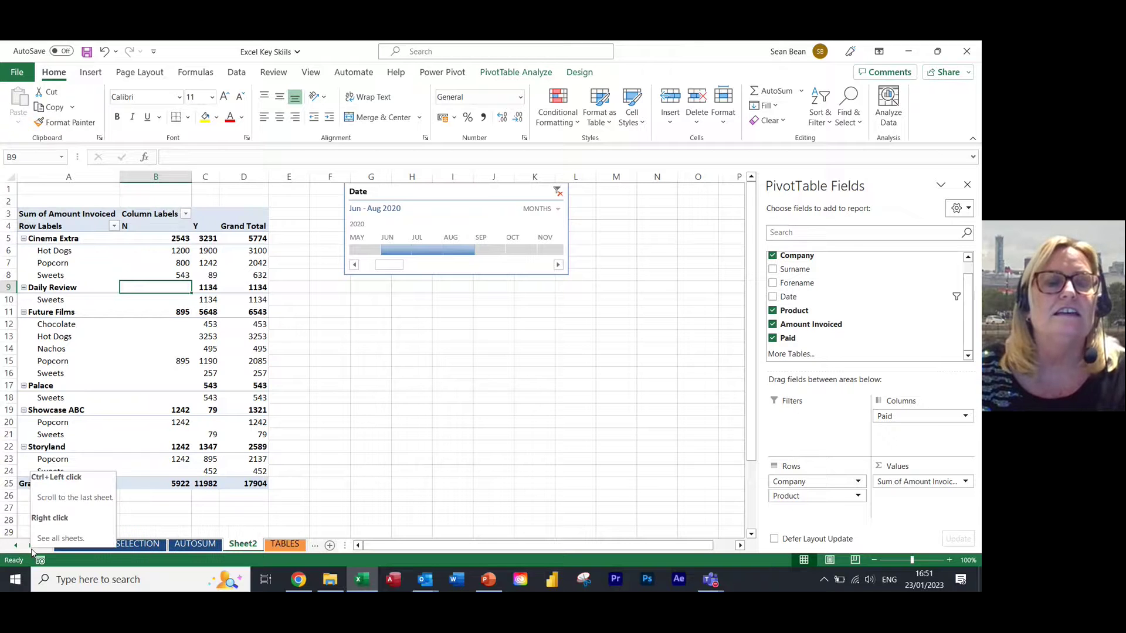
left_click(294, 544)
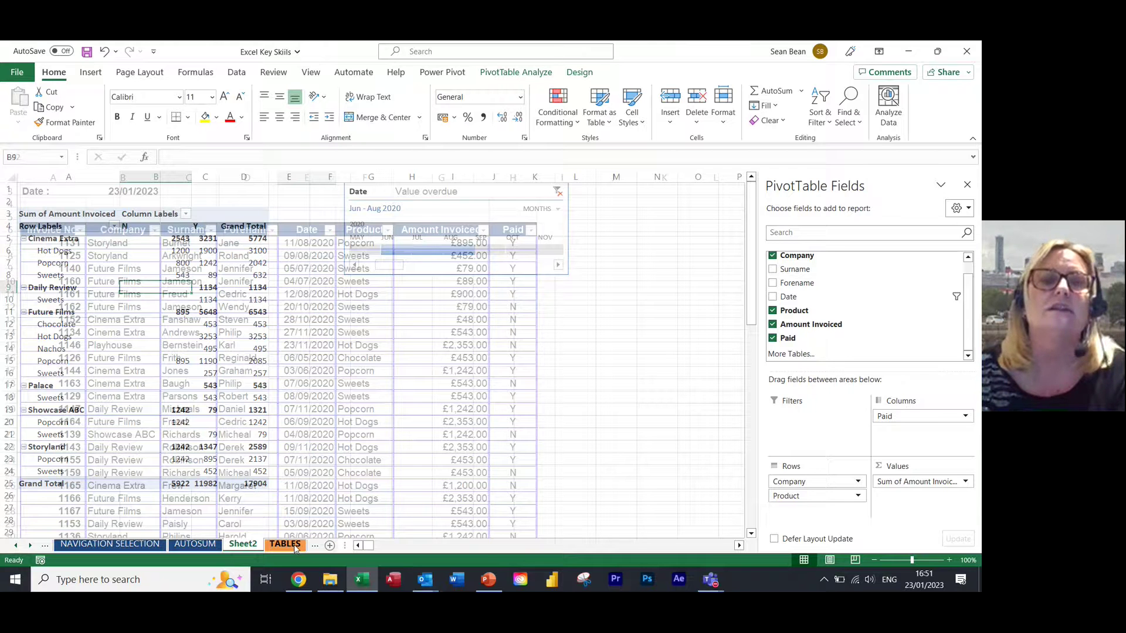
left_click(243, 544)
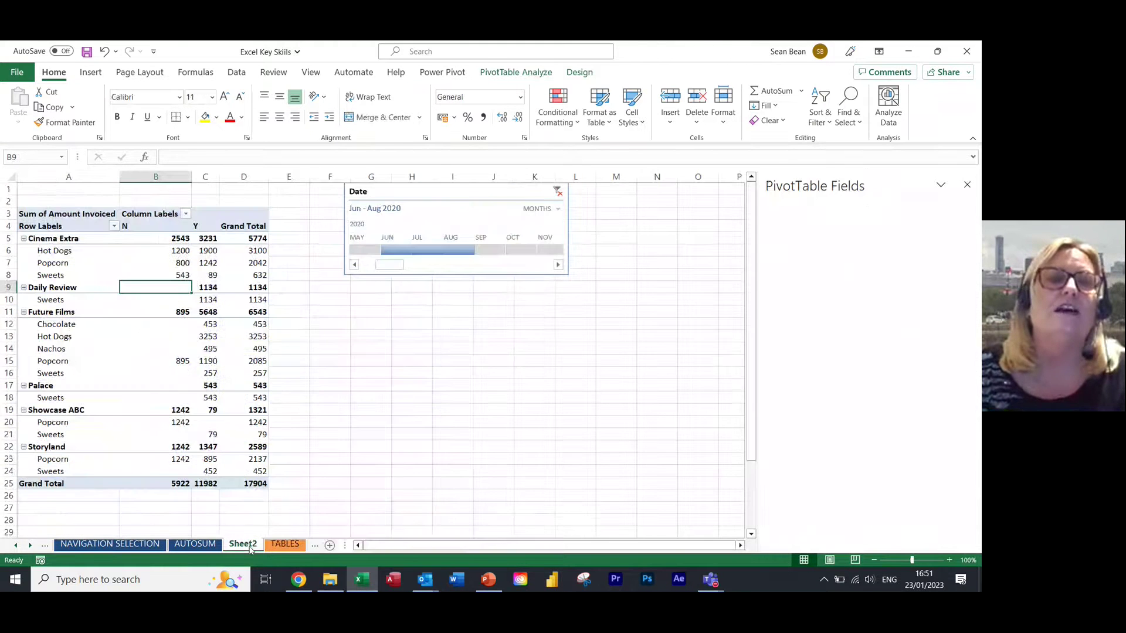
right_click(174, 273)
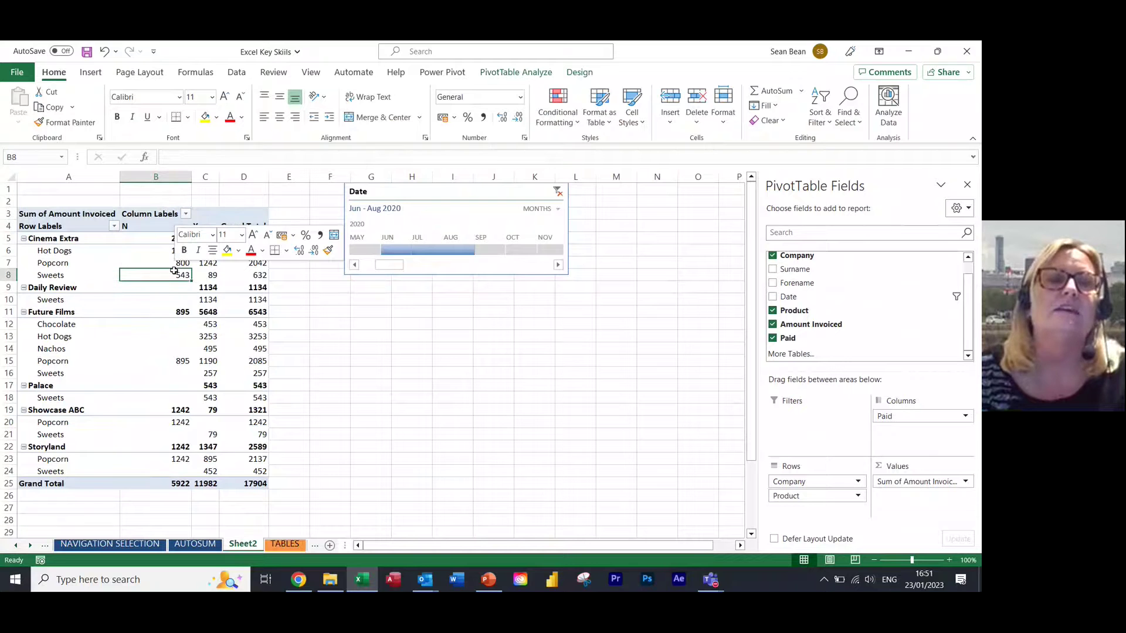
left_click(210, 359)
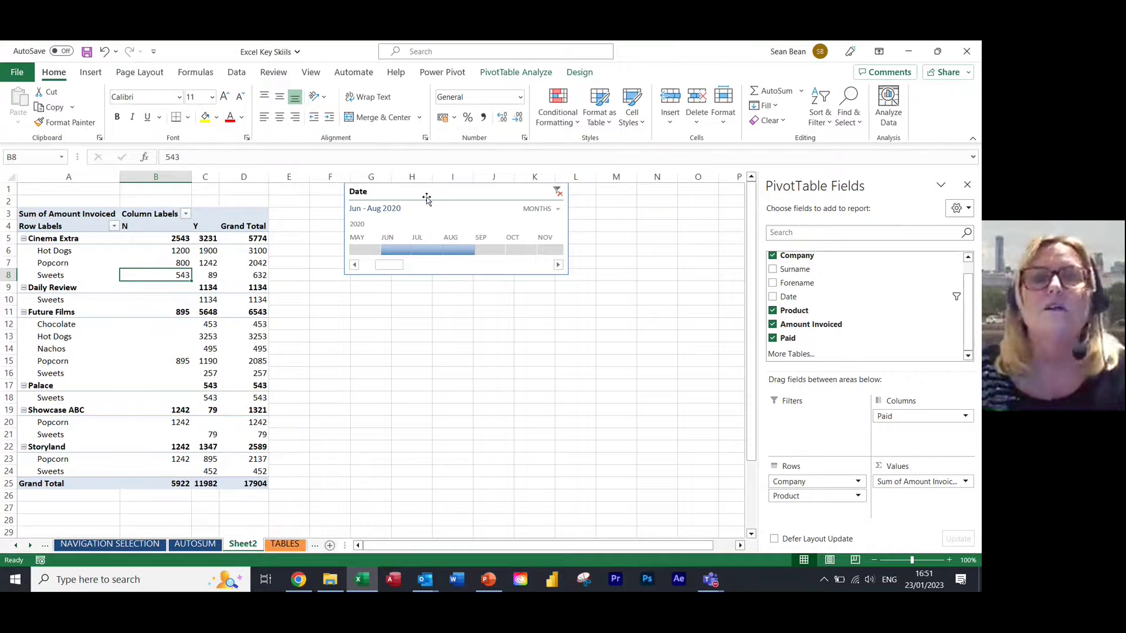
Remove all fields from the PivotTable and rebuild it with Product as rows and Amount Invoiced as summed values
left_click(772, 310)
left_click(773, 324)
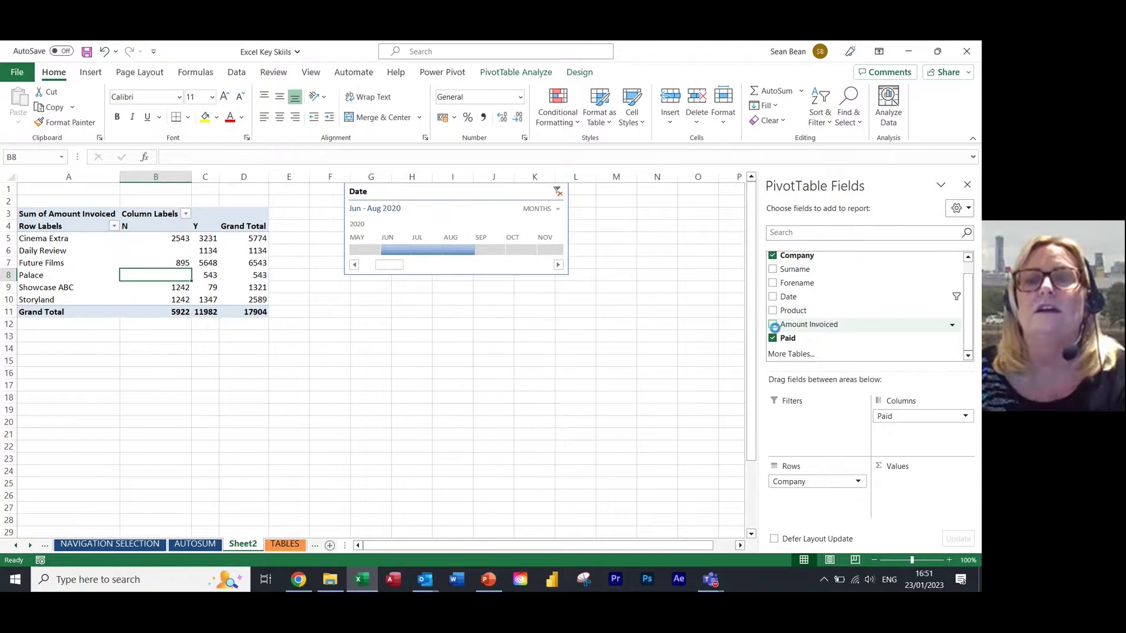
left_click(773, 337)
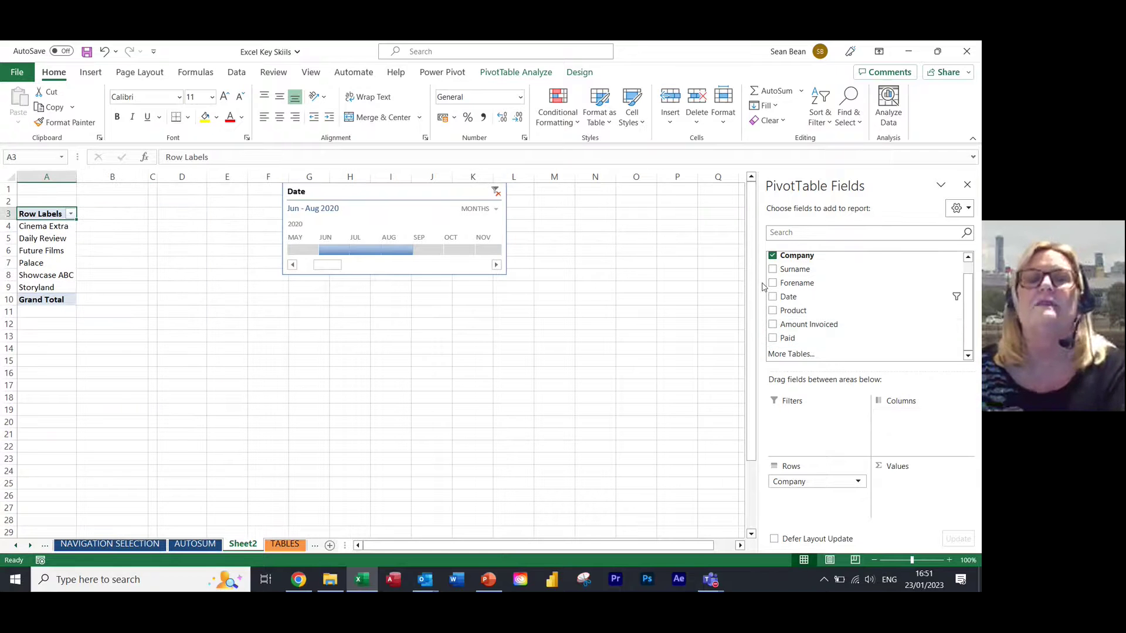
left_click(773, 257)
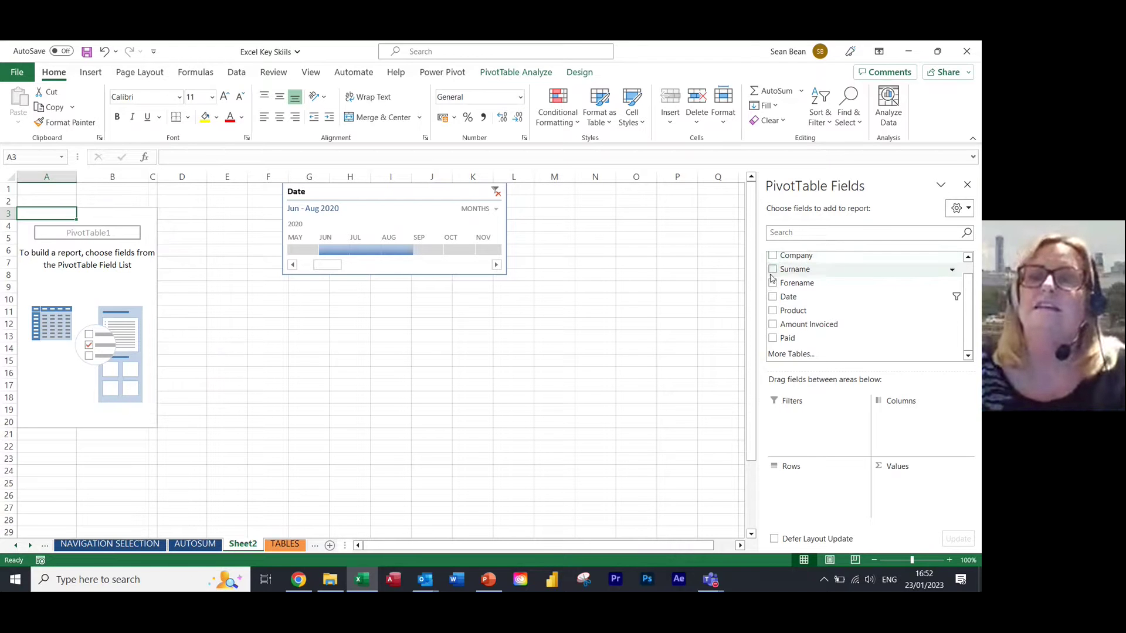
left_click(773, 311)
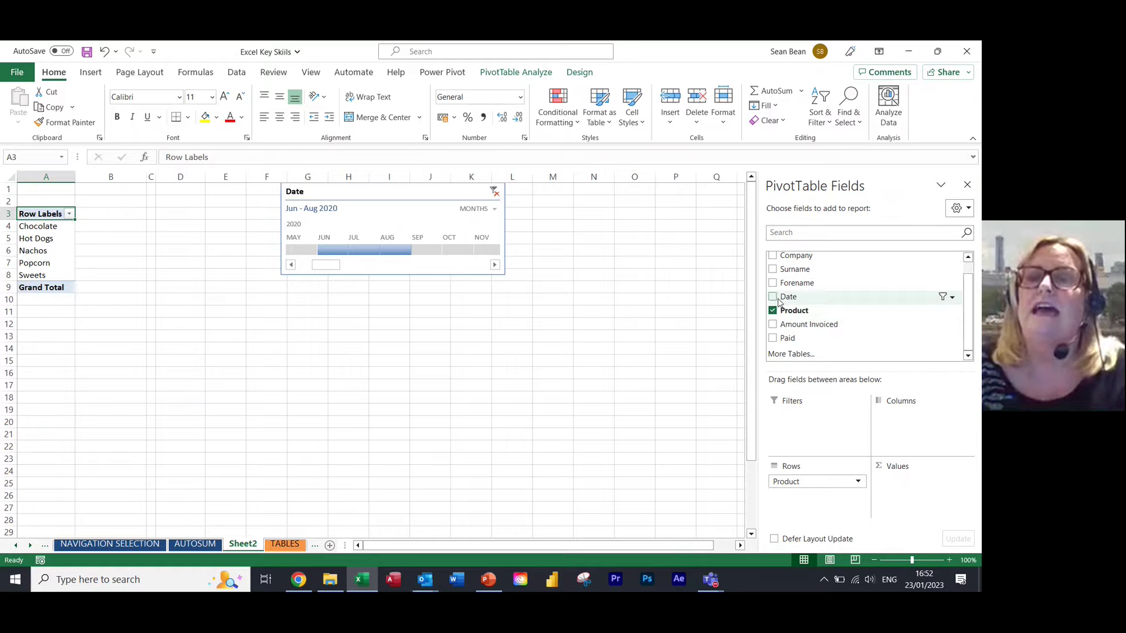
left_click(772, 326)
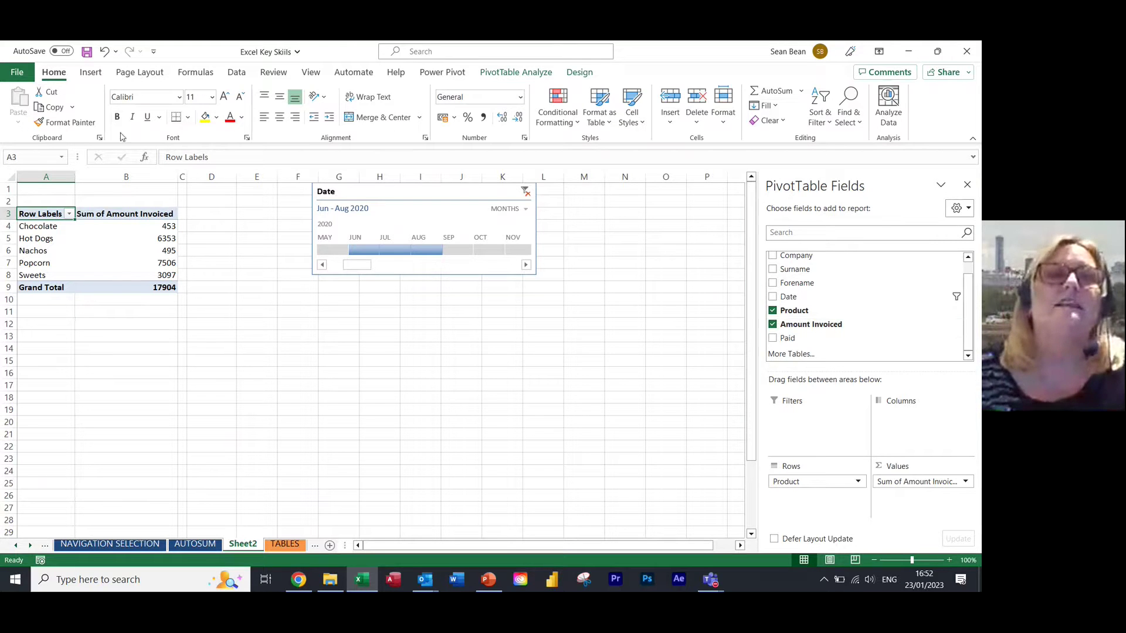
Insert a 2-D clustered column chart of the PivotTable and place it below the Date timeline
left_click(91, 81)
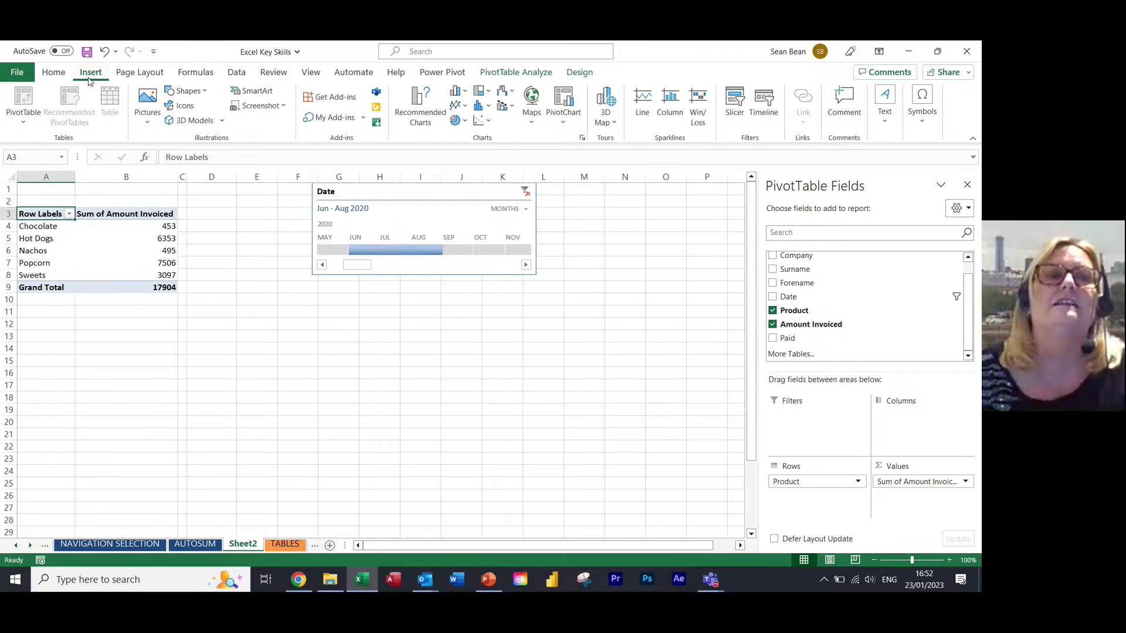
left_click(457, 92)
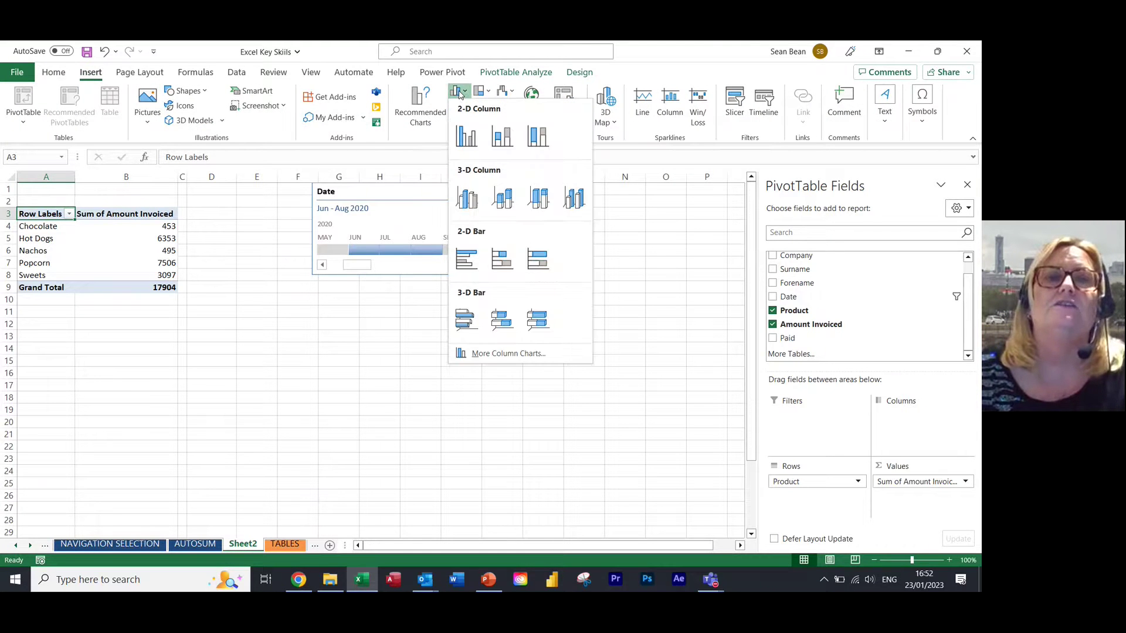
left_click(476, 146)
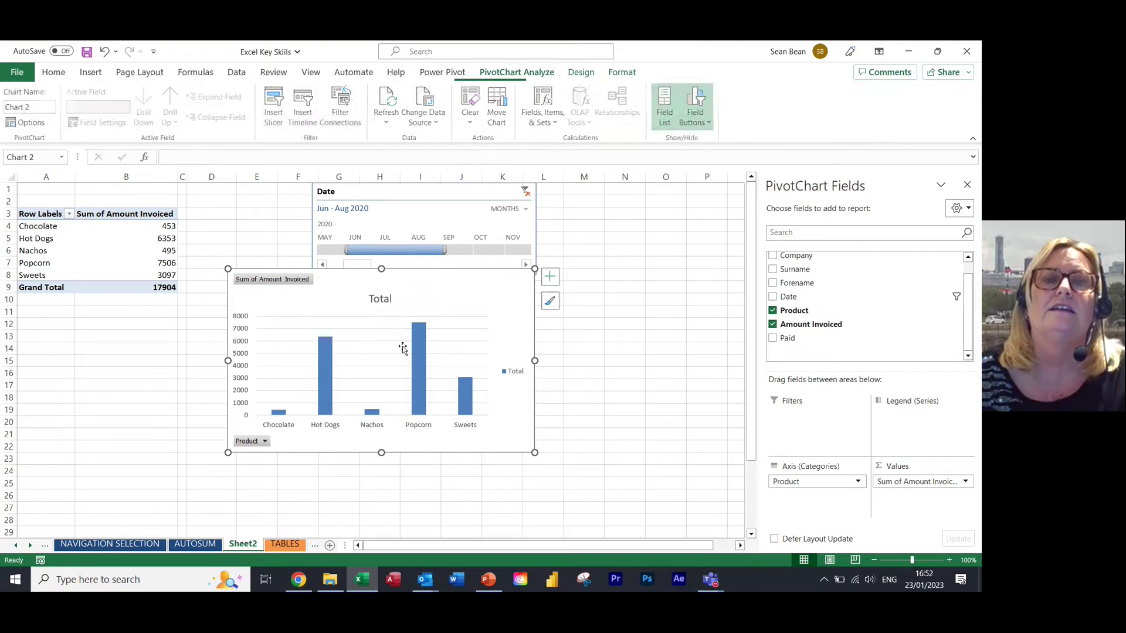
left_click_drag(447, 281, 414, 302)
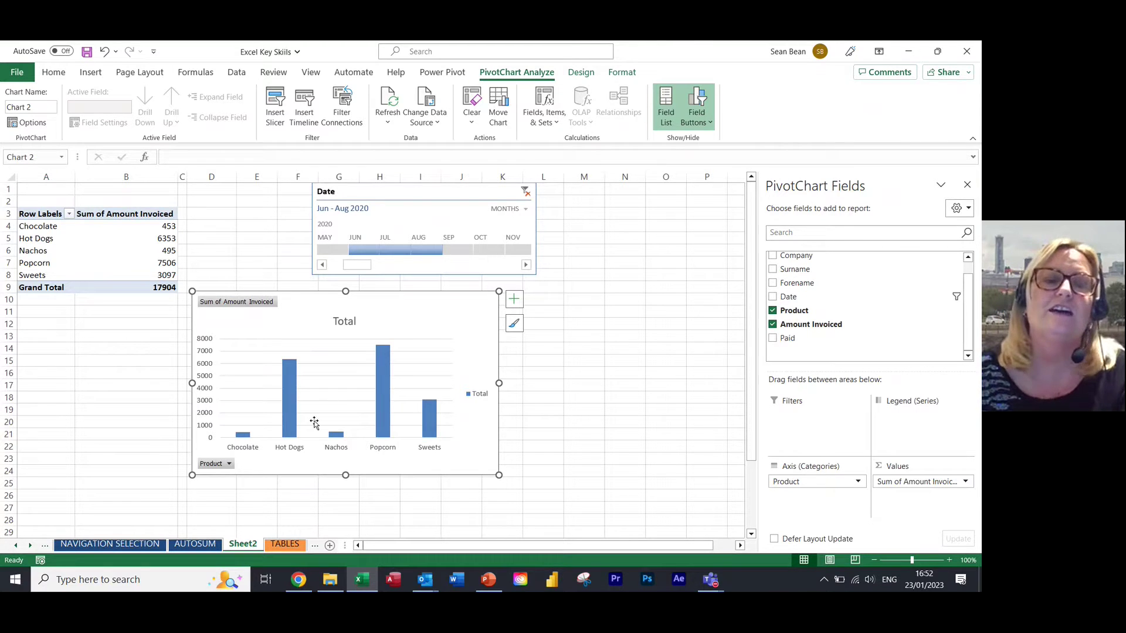
mouse_move(297, 432)
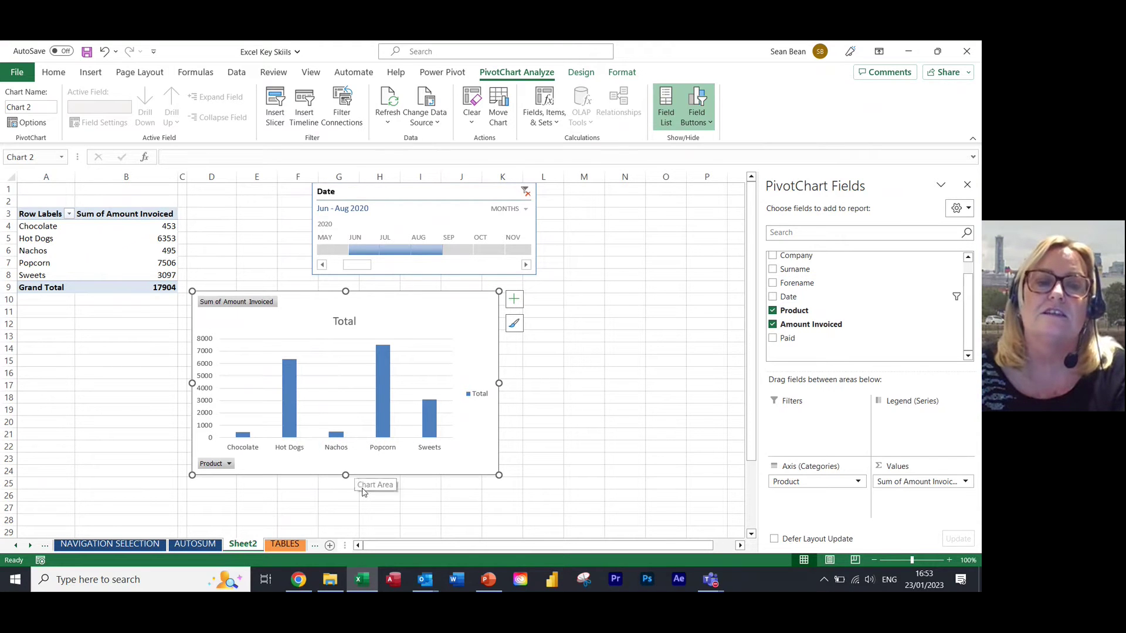
Switch to the PowerPoint presentation Welcome to Upskill and Reskill and select its first slide
left_click(489, 582)
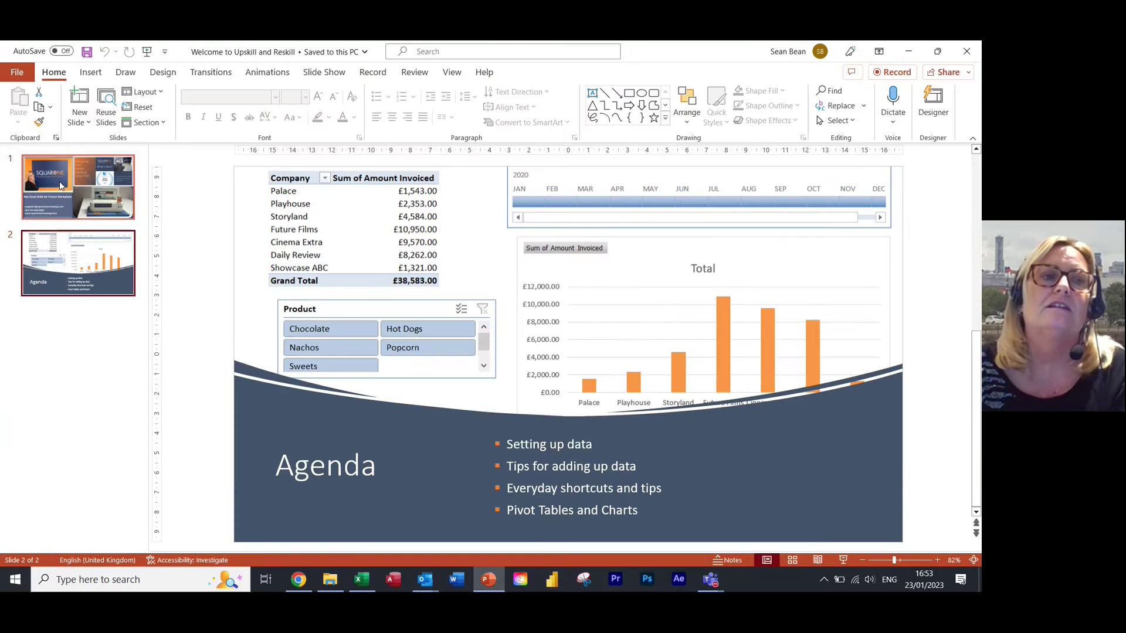
left_click(73, 195)
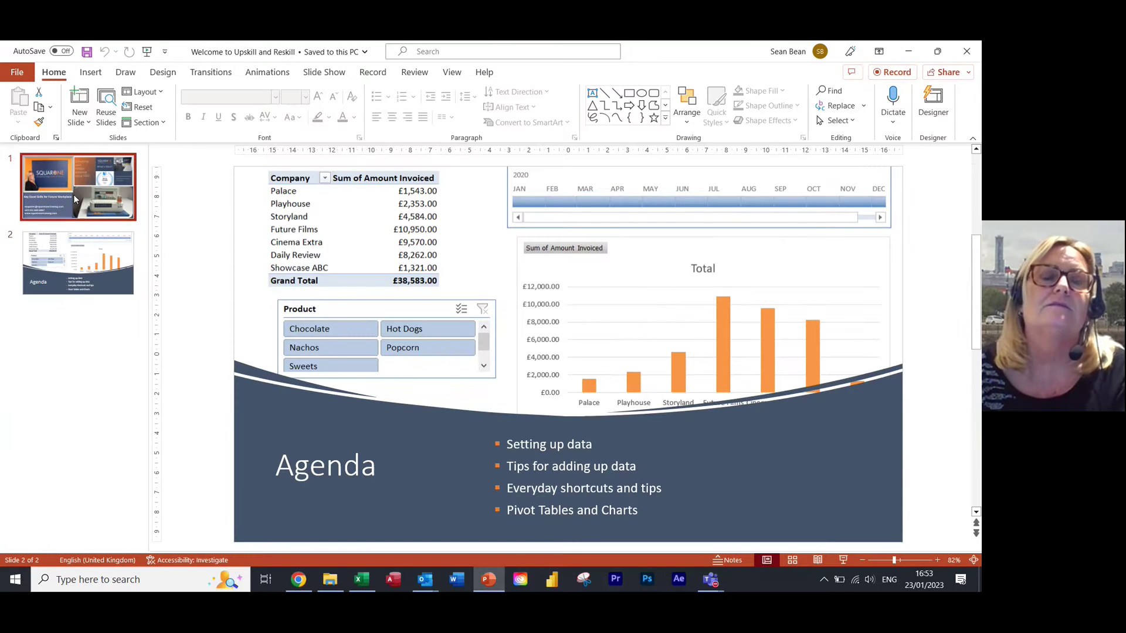